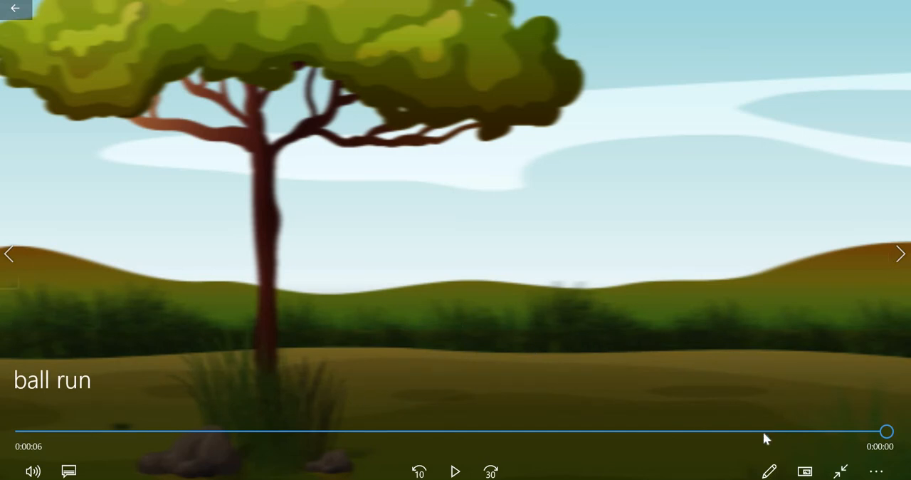
Step: Play the finished ball run video and leave the player for After Effects
click(456, 471)
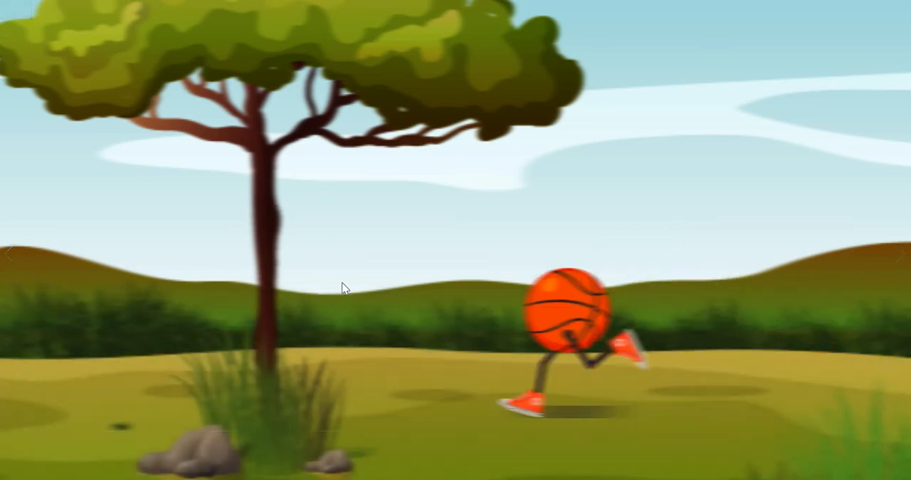
click(889, 13)
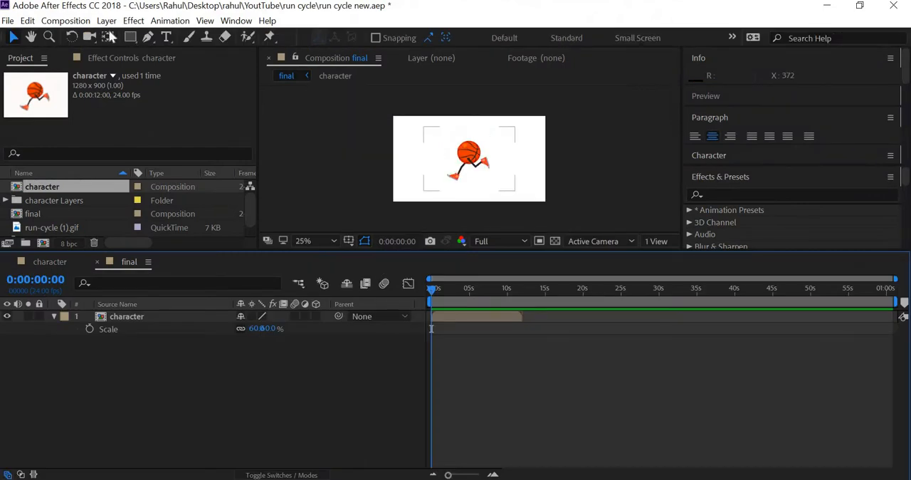
Step: Open the character composition and hide its shy layers, leaving only the ball and foot controllers listed
click(70, 23)
click(56, 185)
double_click(48, 187)
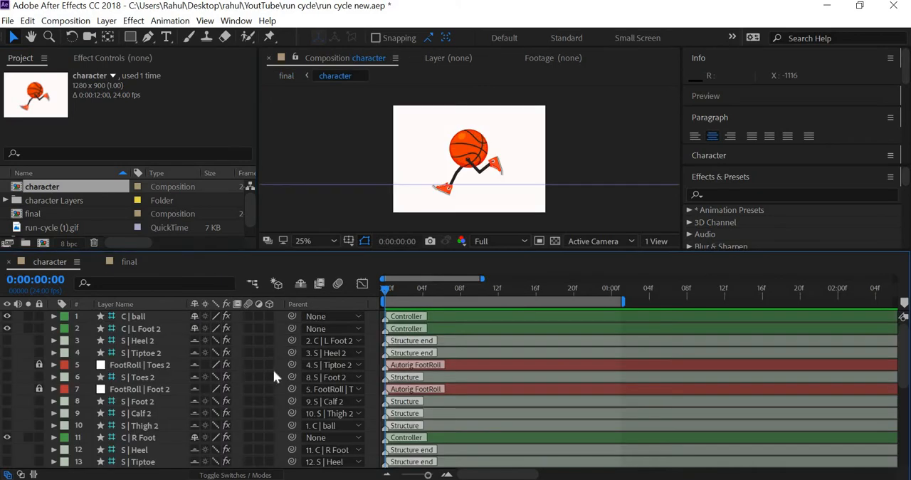
click(300, 284)
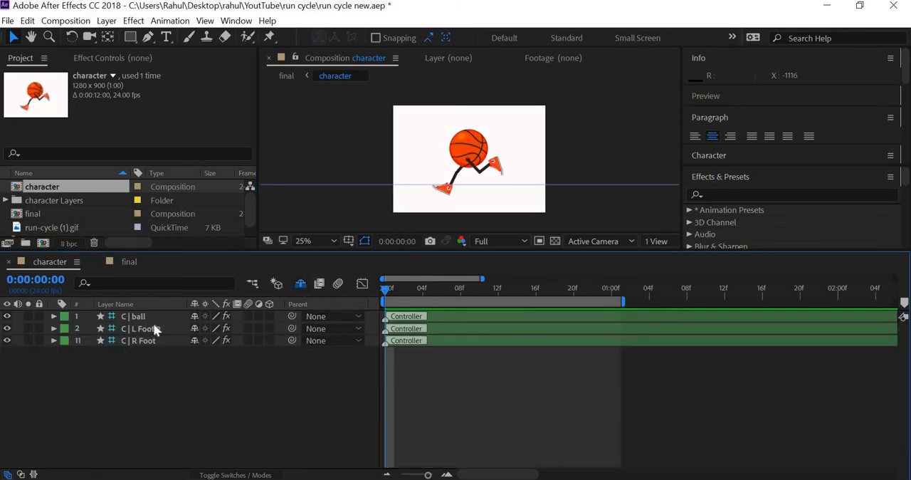
drag(176, 373, 149, 317)
click(581, 153)
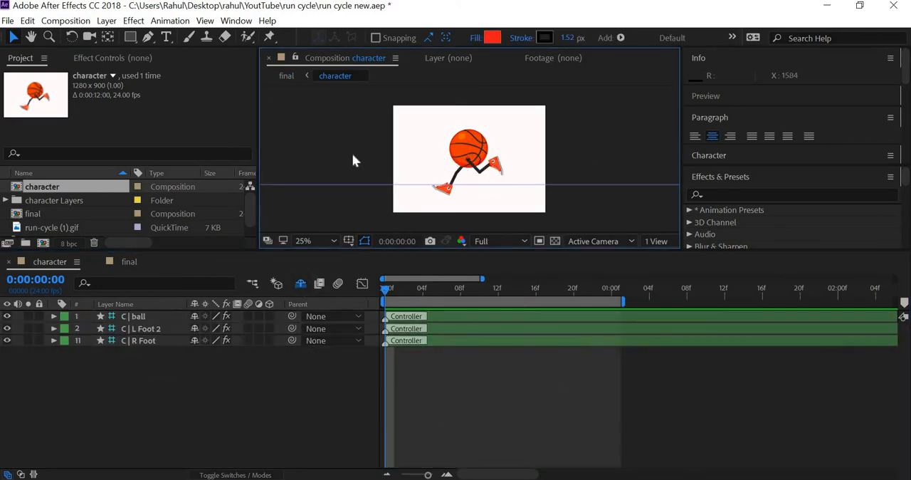
Step: Set the character composition's height to 720 px and scrub through the run cycle to check the framing
click(70, 21)
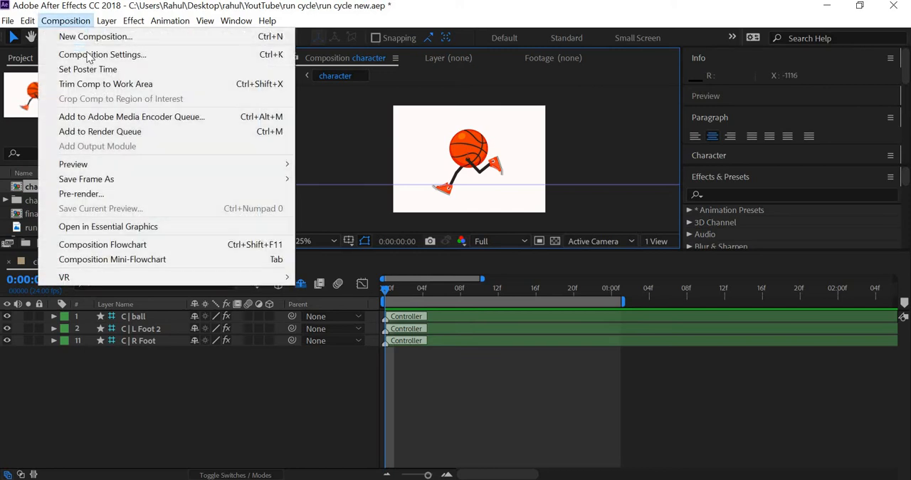
click(89, 55)
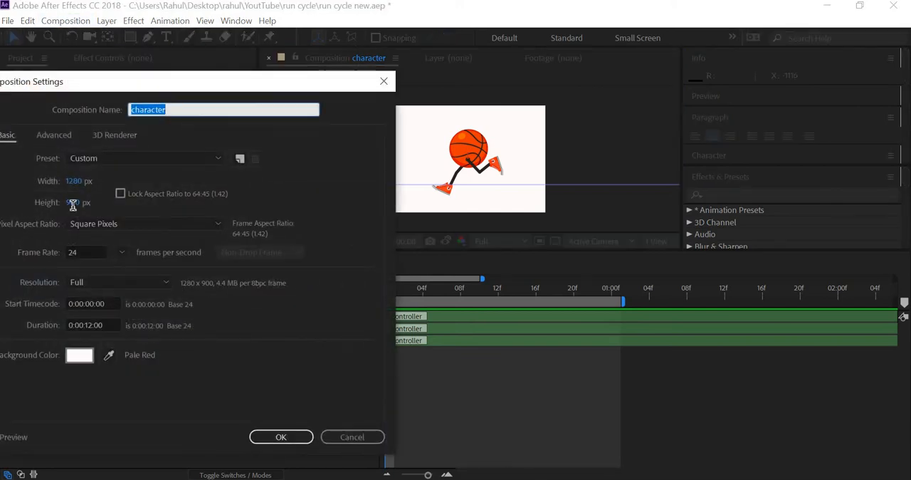
click(72, 204)
text(72)
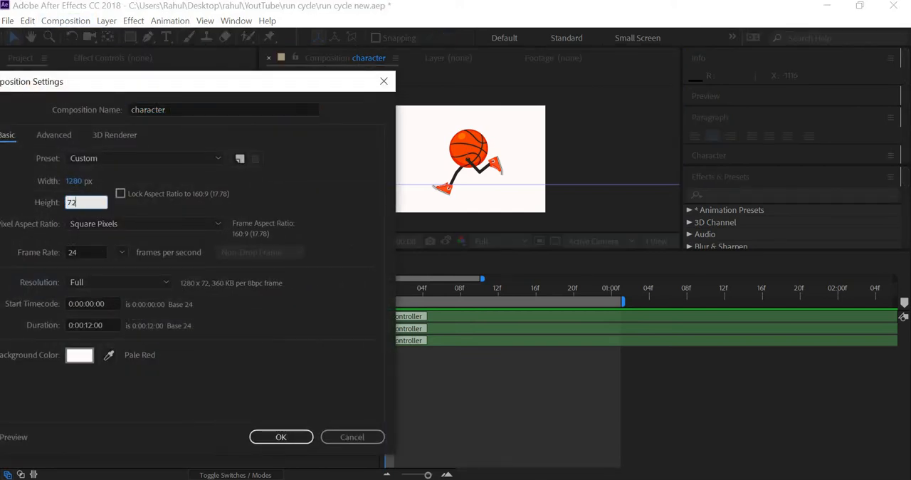
text(0)
key(Return)
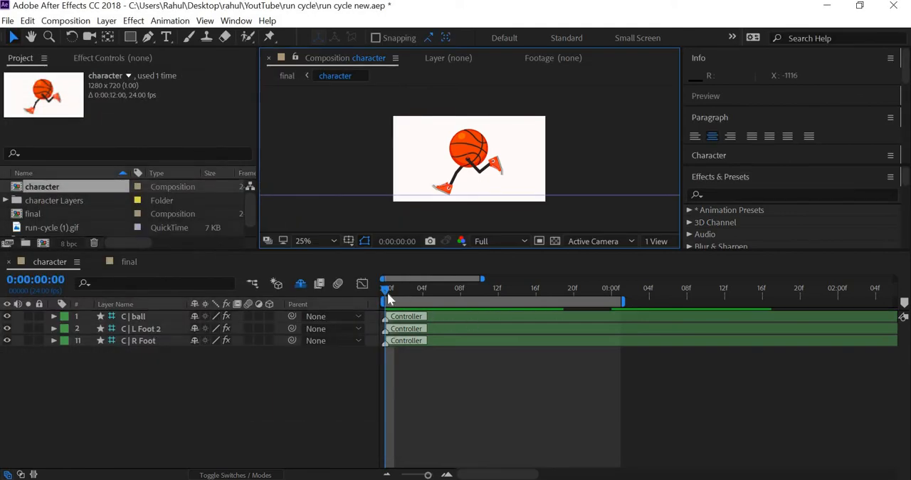
key(space)
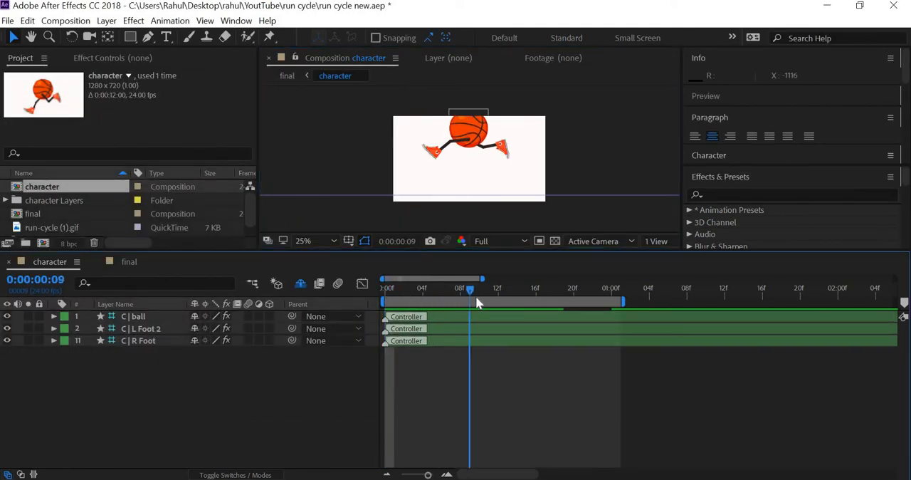
key(Page_Down)
drag(460, 290, 384, 292)
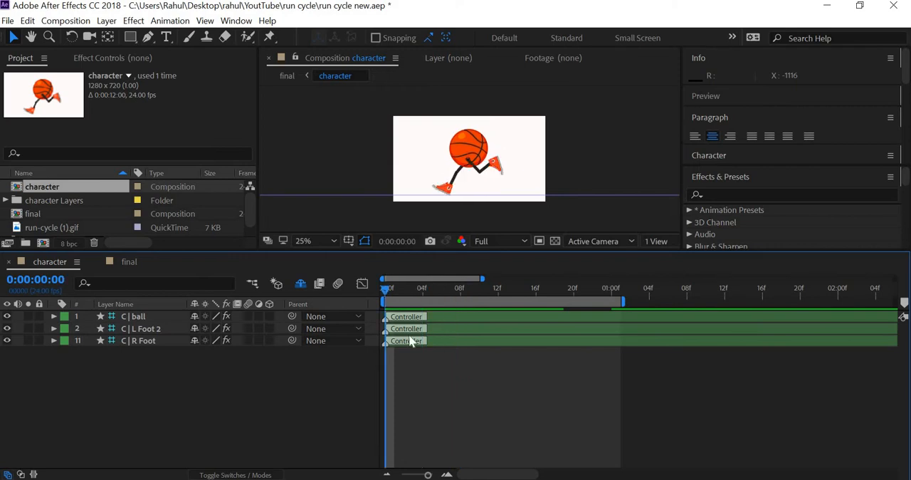
Step: Delete the existing final composition from the project
click(132, 262)
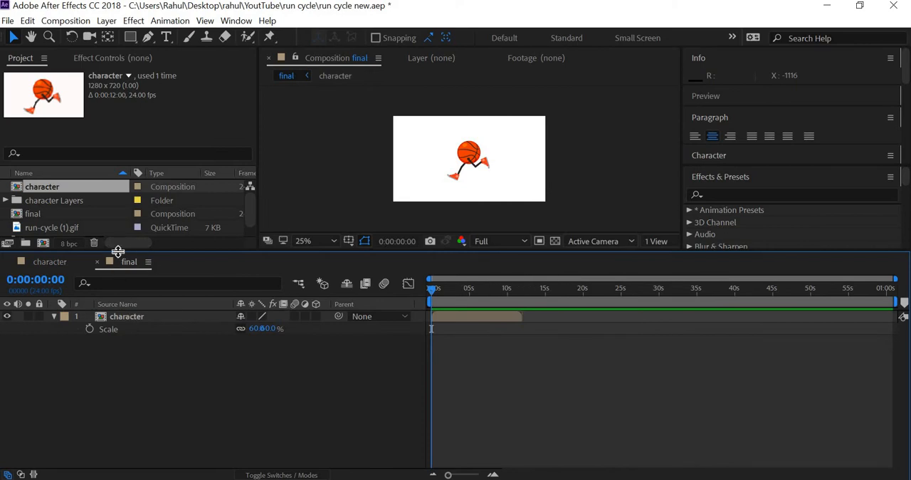
drag(117, 250, 116, 310)
click(43, 213)
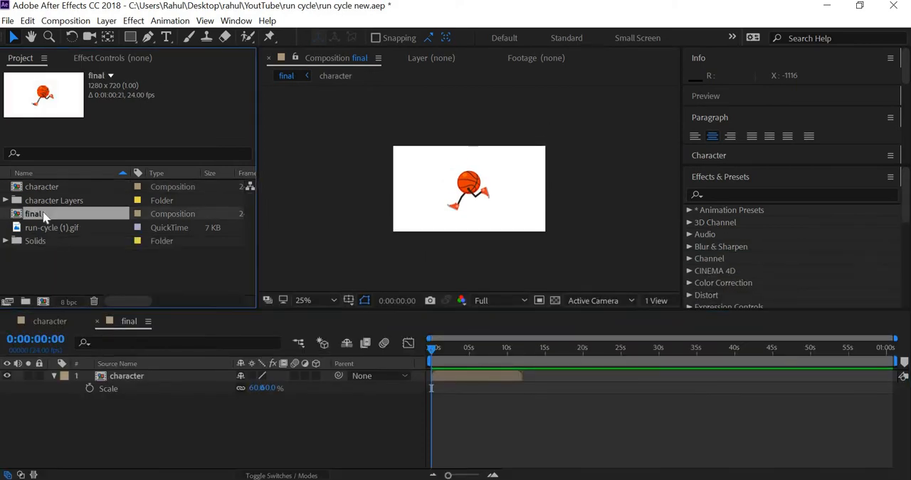
key(Delete)
key(Return)
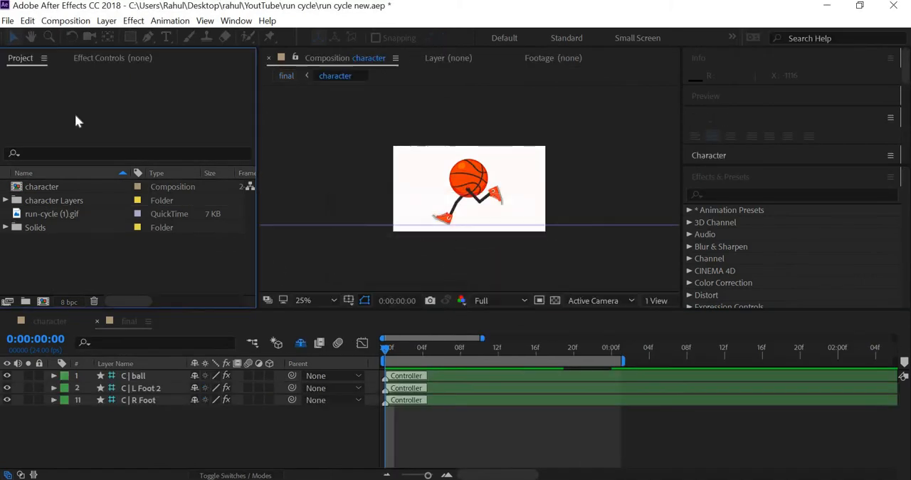
Step: Create a composition named final at 1280 x 720 px, 24 fps, with a duration of 0:00:12:00
click(66, 21)
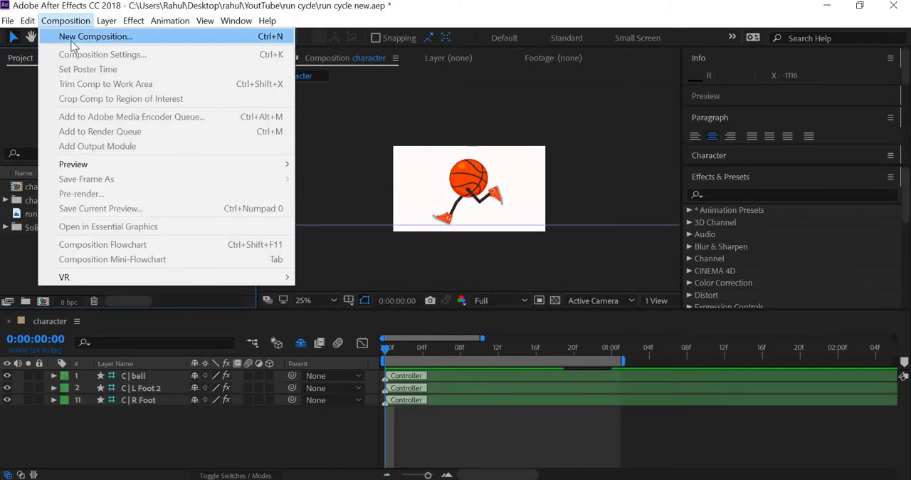
click(72, 42)
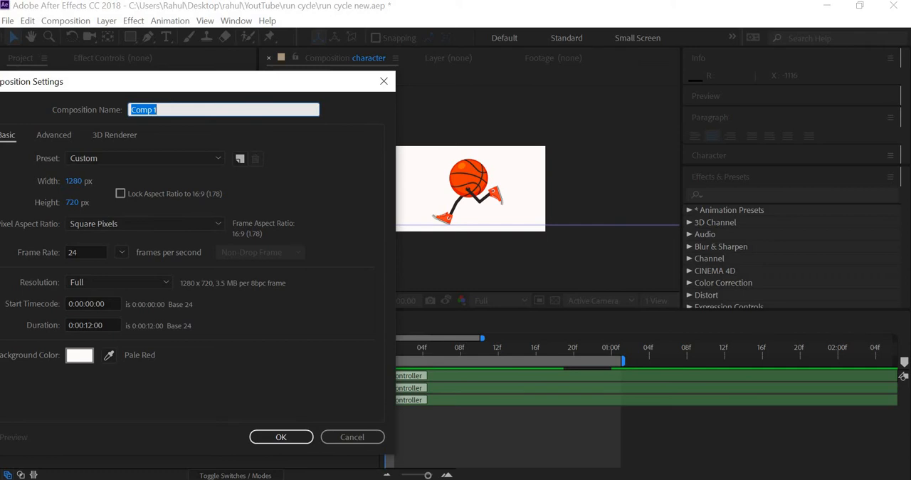
text(final)
click(295, 439)
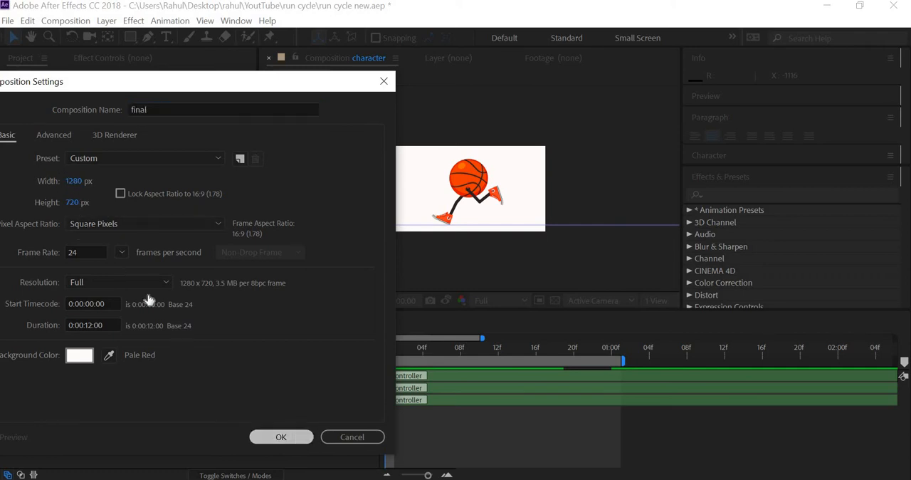
Step: Place the character composition in the final timeline and scrub to frame 9 to check the ball's framing
drag(44, 188, 484, 392)
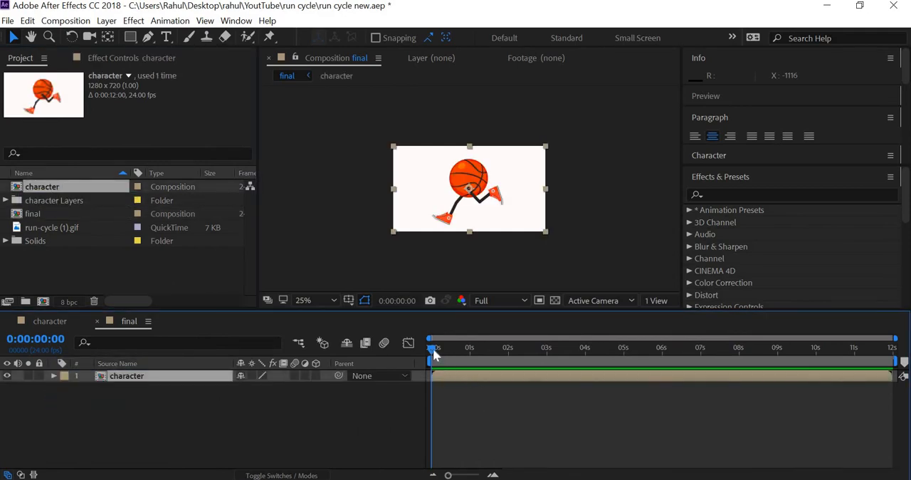
mouse_move(444, 350)
mouse_down()
mouse_move(460, 348)
mouse_move(448, 352)
mouse_up()
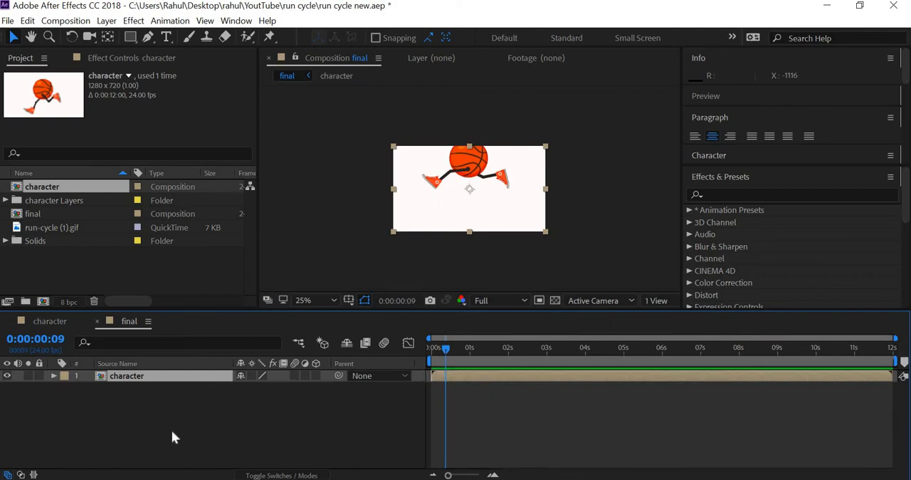
click(188, 389)
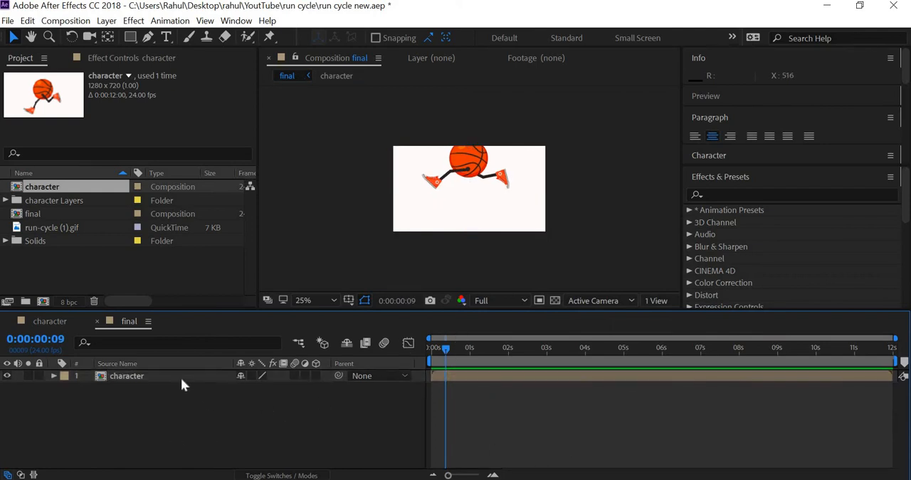
Step: Scale the character layer in the final composition to 60%
click(181, 377)
key(s)
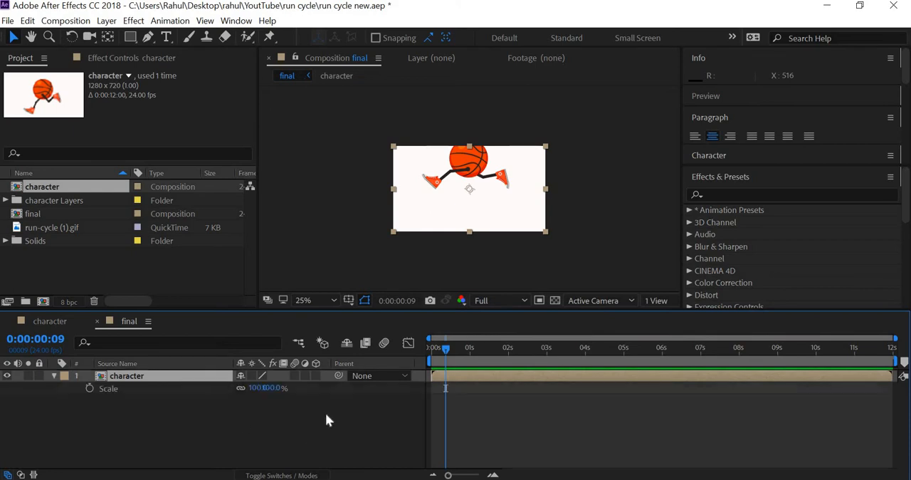
click(258, 389)
text(60)
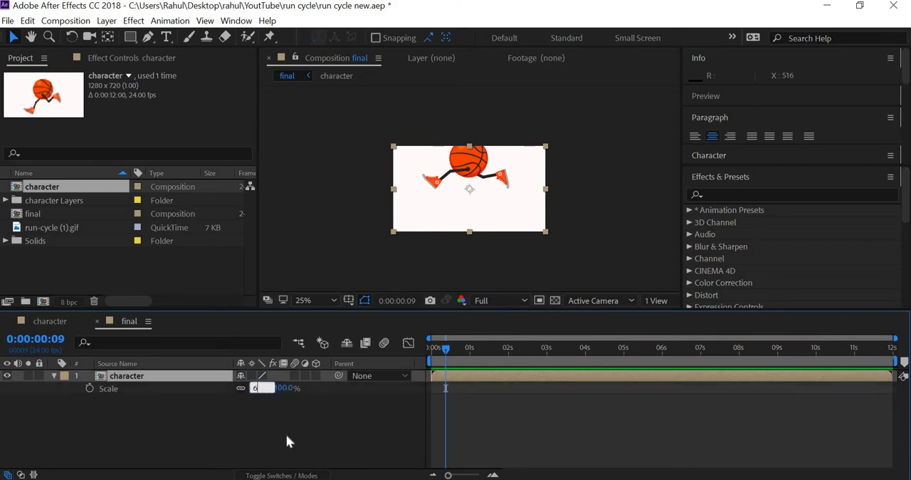
key(Return)
Step: Try to adjust the character layer from its upper edge above the cropped ball, and undo the change
key(period)
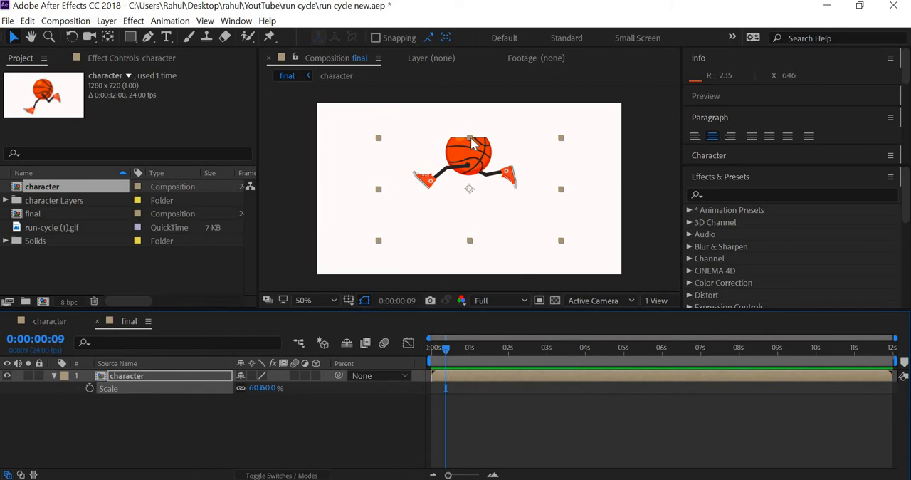
drag(470, 140, 475, 133)
key(ctrl+z)
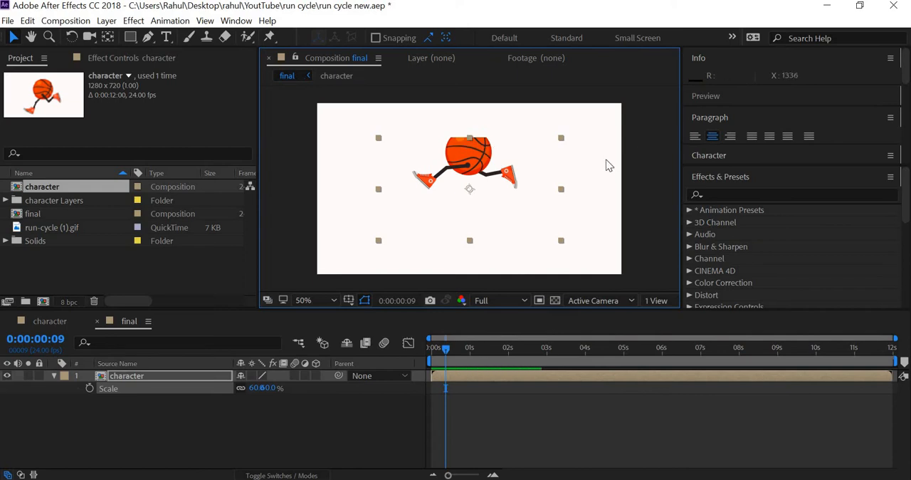
click(594, 206)
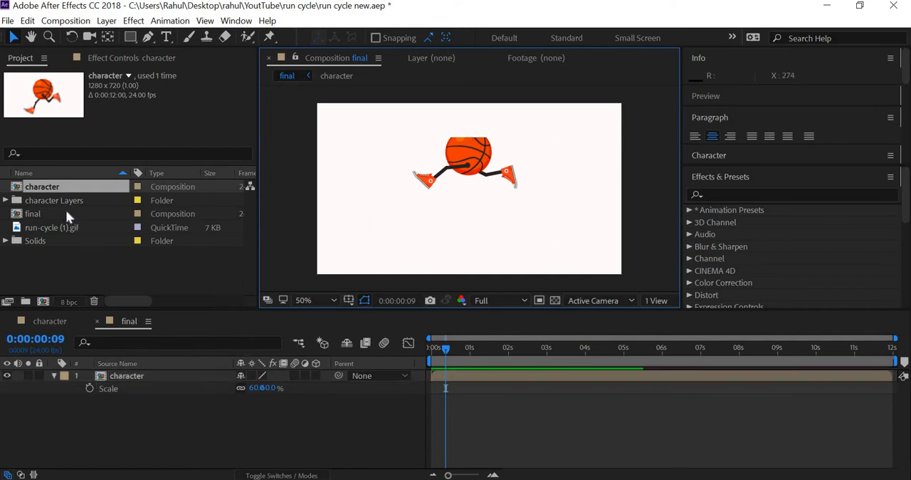
Step: Set the character composition's height to 900 px and scrub through the run cycle to check the framing
double_click(53, 189)
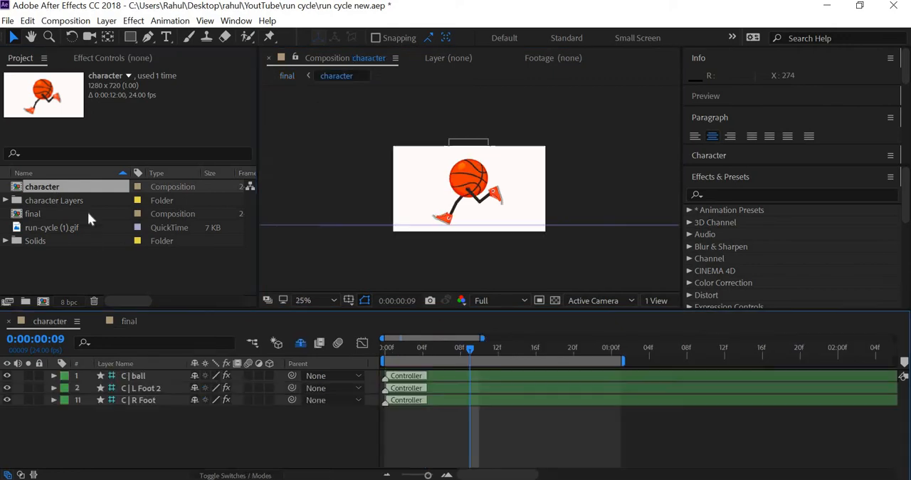
click(66, 21)
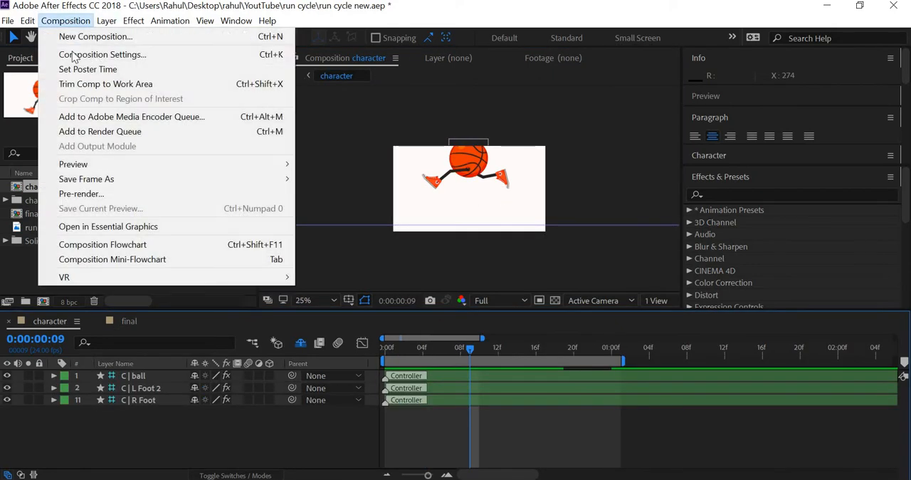
click(85, 54)
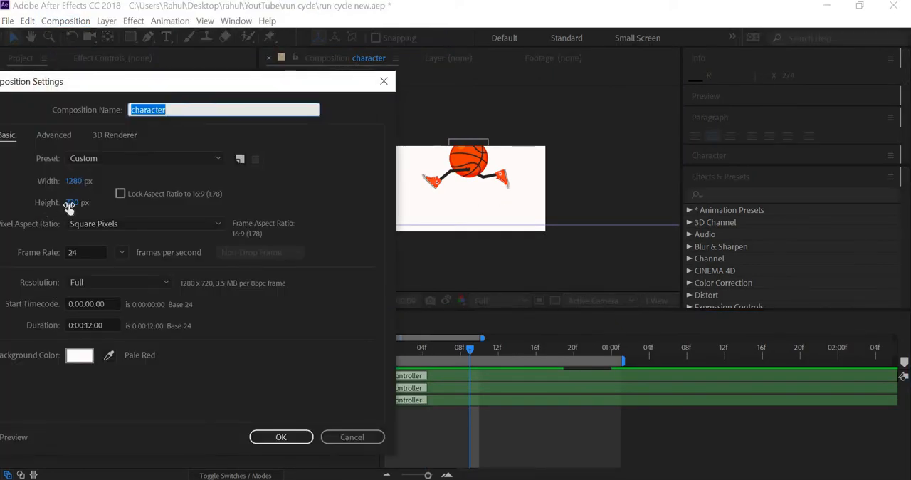
click(74, 203)
text(900)
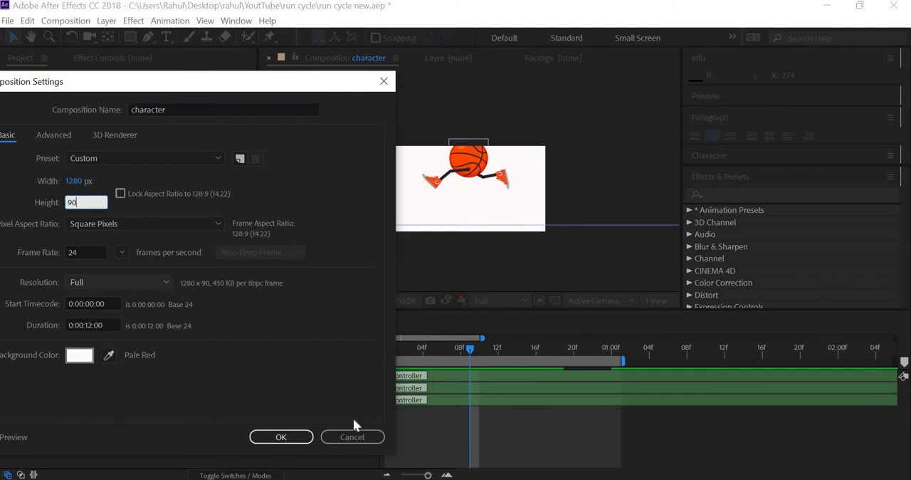
click(302, 437)
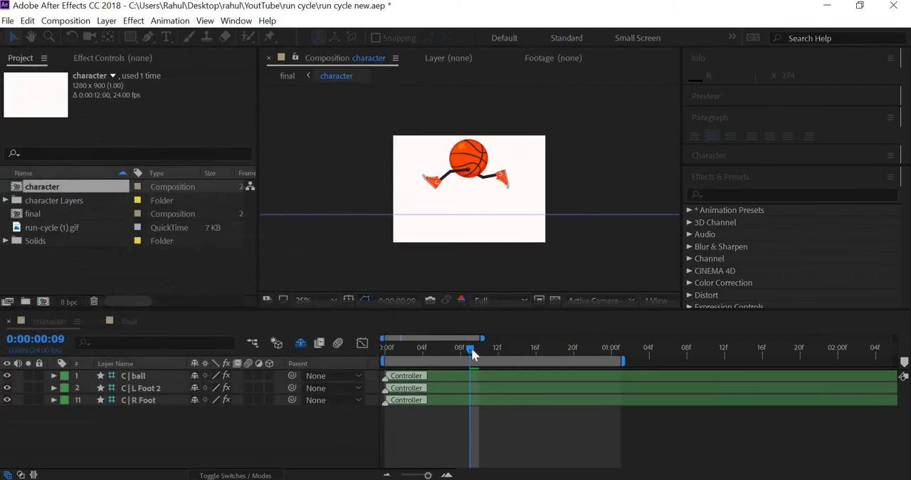
drag(410, 359, 432, 370)
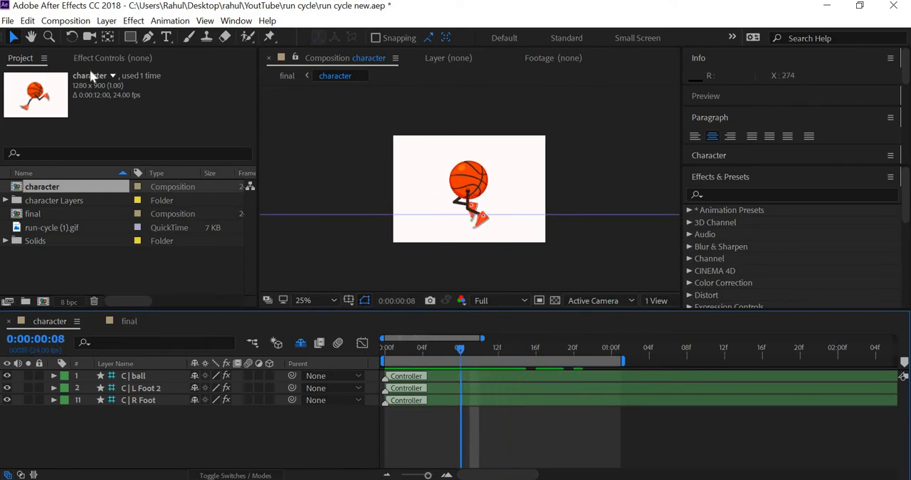
Step: Save the project and review the run cycle in the final composition
click(8, 21)
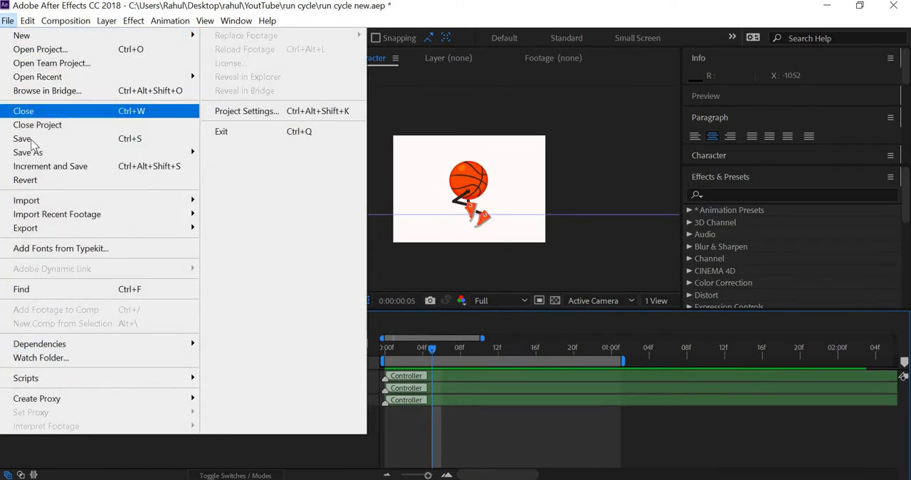
click(30, 140)
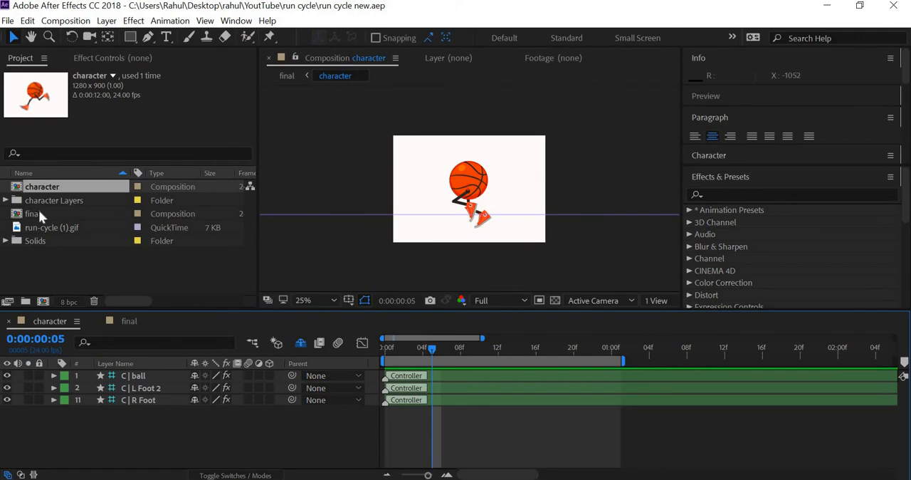
double_click(38, 213)
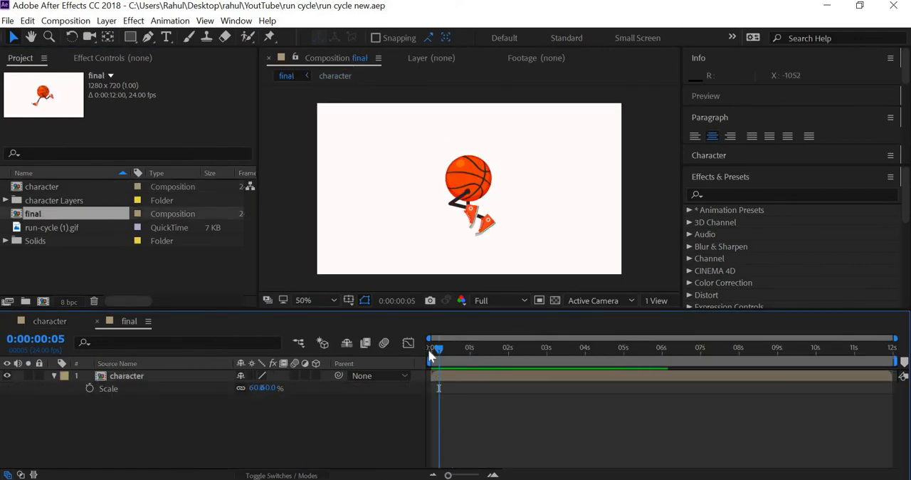
drag(427, 348, 434, 389)
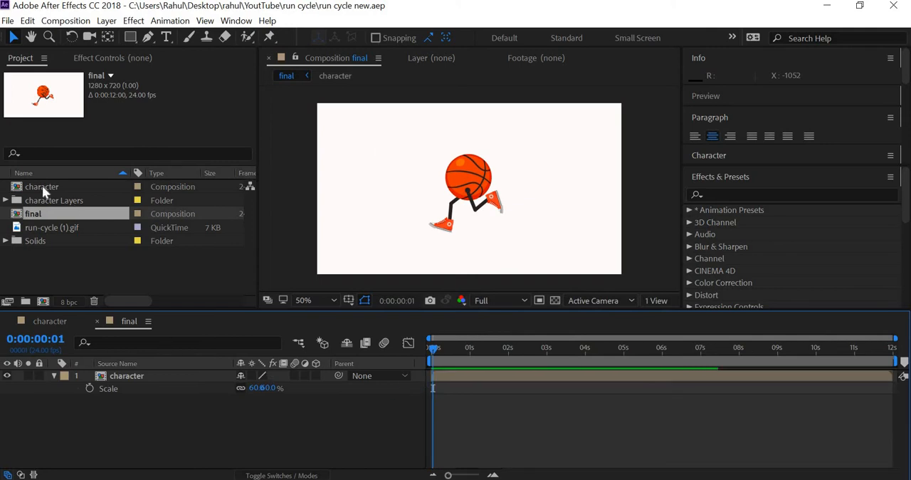
Step: Open the character composition and reveal the keyframed properties of the ball, left foot and right foot controllers in an enlarged timeline
double_click(42, 185)
click(135, 377)
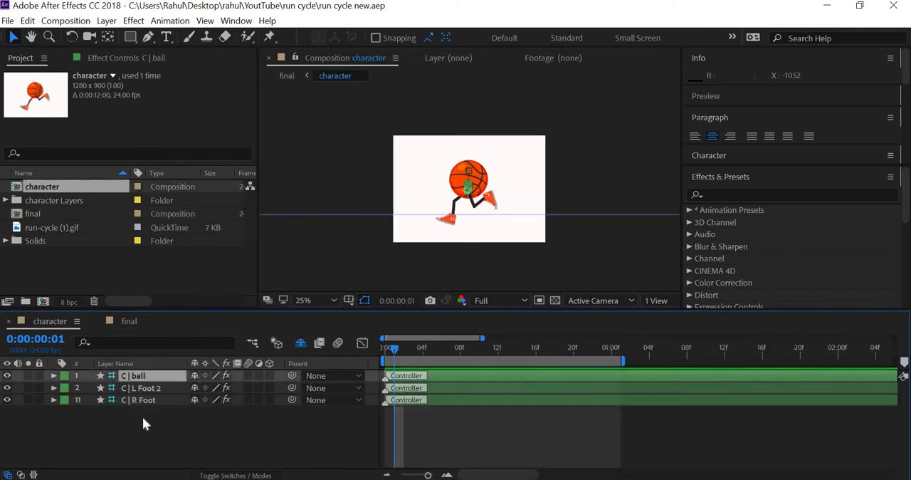
shift+click(140, 400)
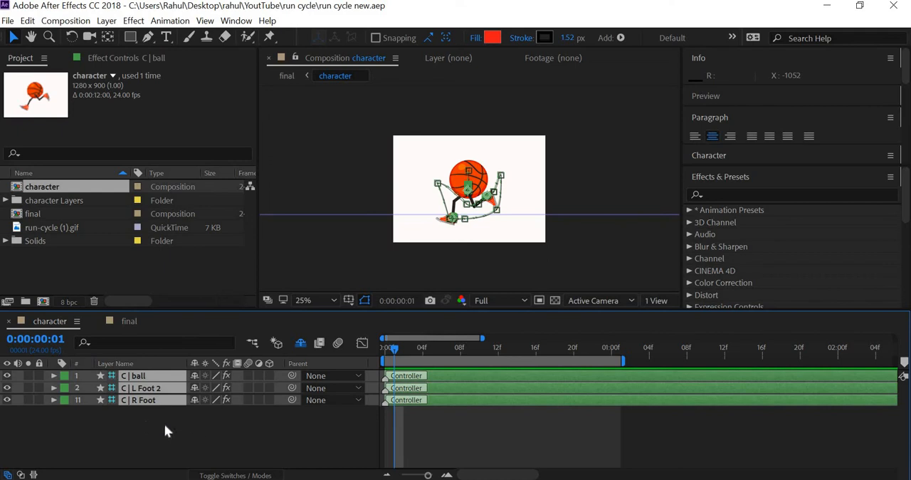
key(u)
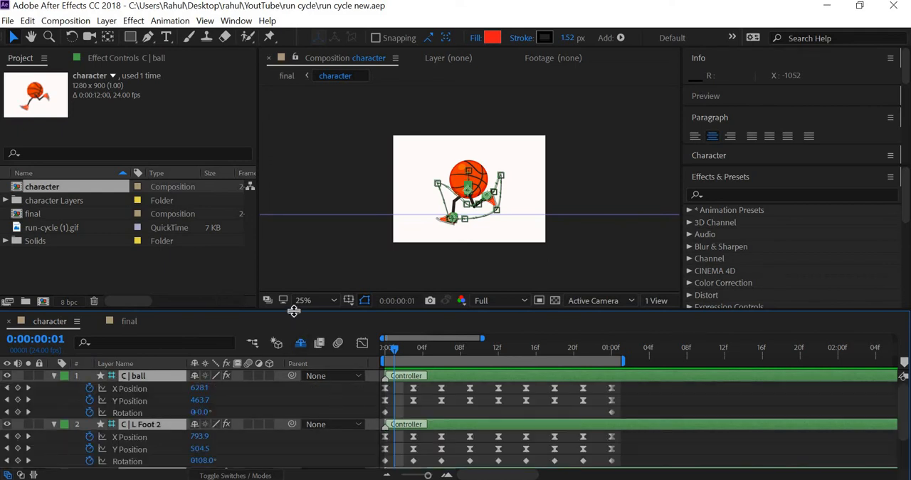
drag(301, 270, 329, 151)
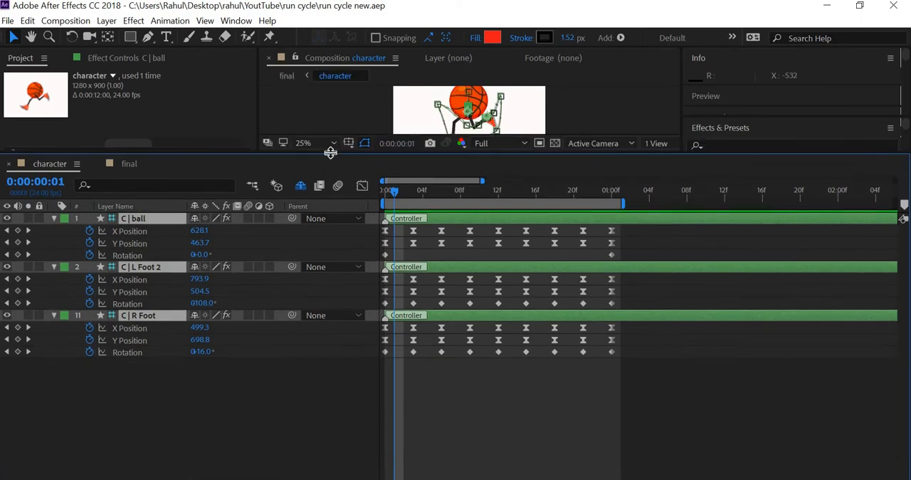
Step: Add the expression loopOut("cycle") to the ball controller's X Position and copy the expression text
alt+click(90, 231)
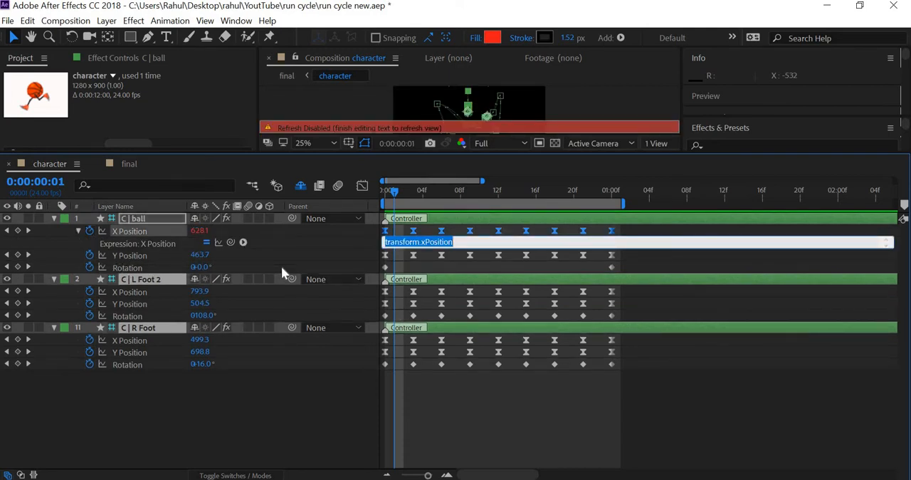
text(loop)
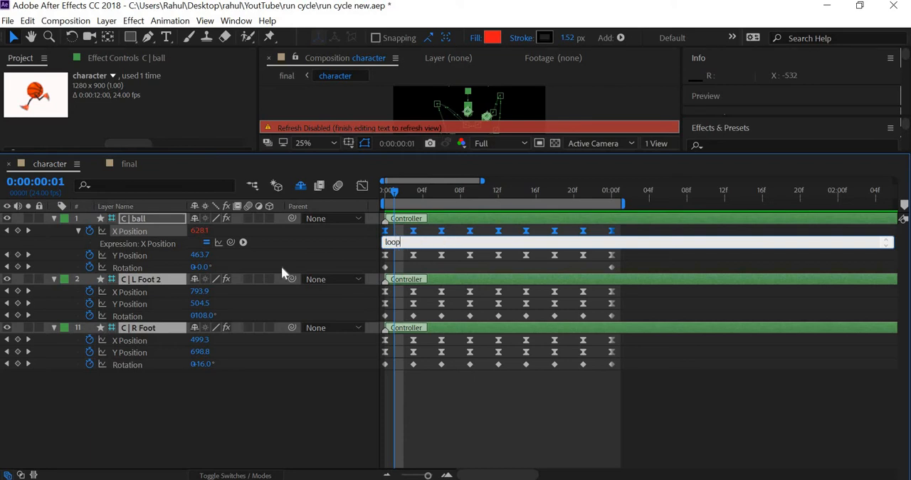
text(Out())
key(Left)
text("")
key(Left)
text(c)
drag(444, 243, 380, 256)
key(ctrl+c)
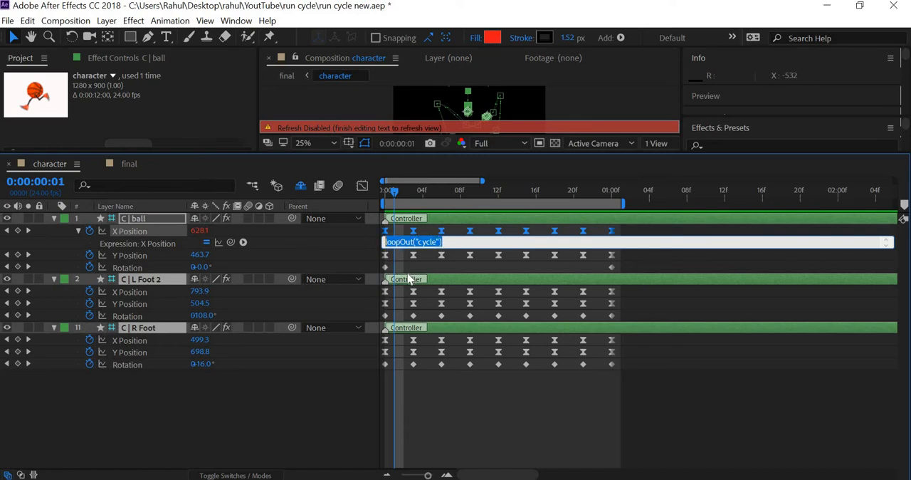
click(660, 257)
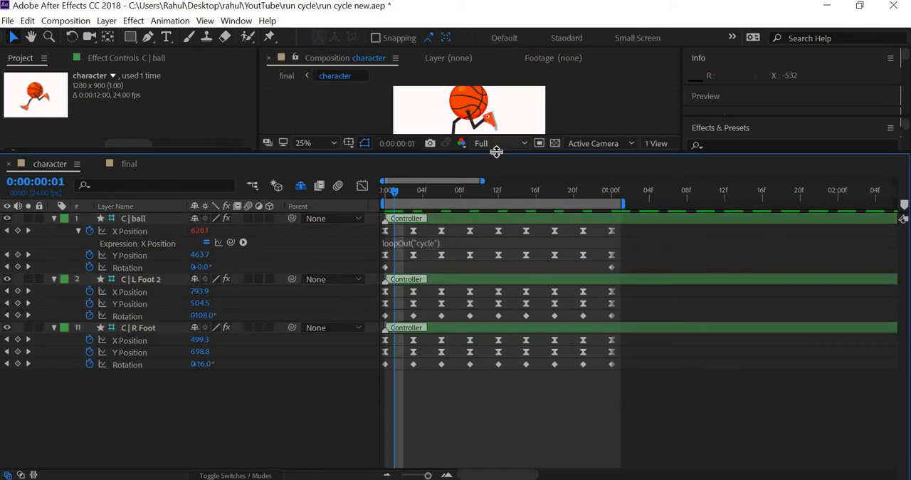
Step: Enlarge the composition view and preview the run cycle from the first frame
drag(496, 151, 496, 231)
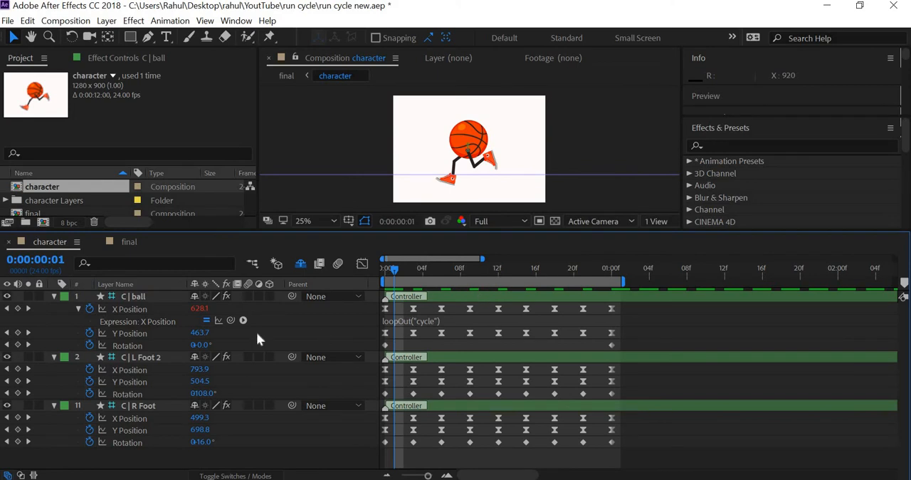
click(378, 271)
key(space)
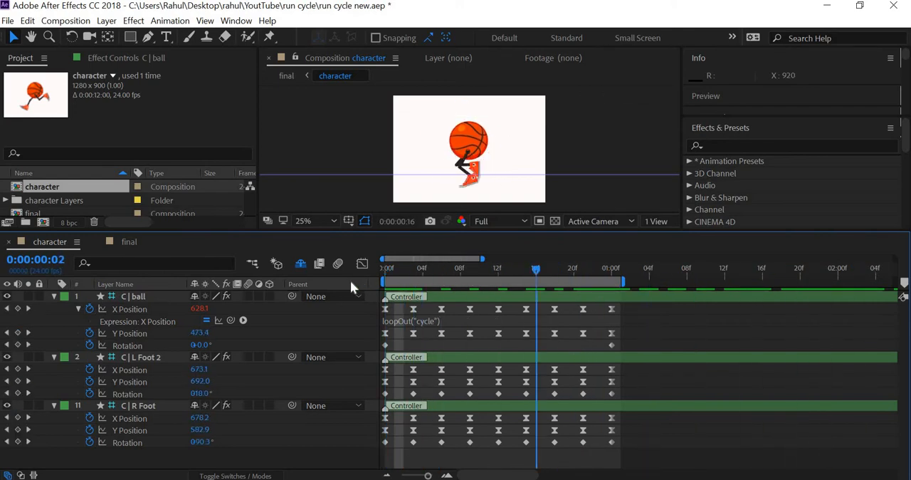
key(space)
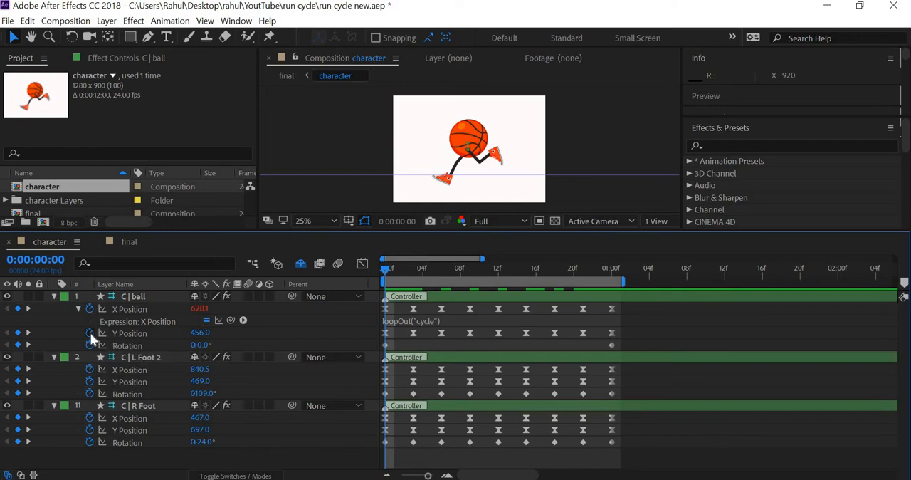
Step: Paste the loopOut("cycle") expression onto the ball controller's Y Position
alt+click(90, 333)
key(ctrl+v)
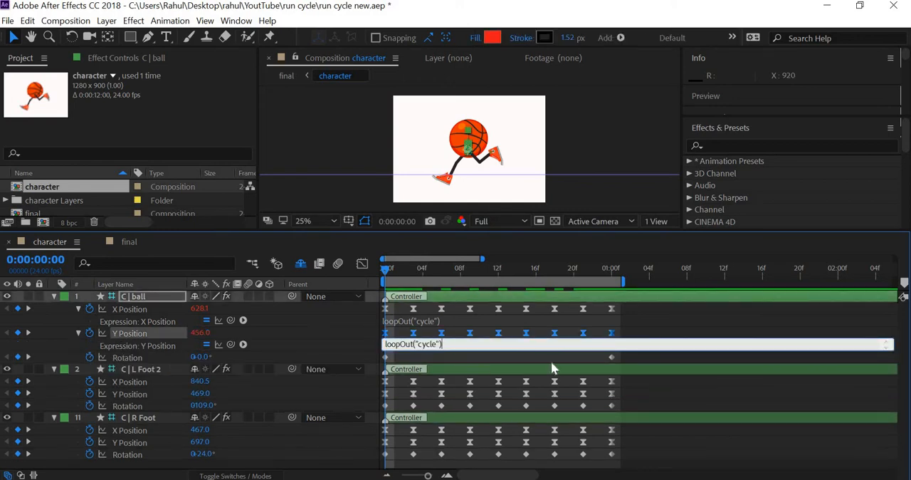
click(681, 360)
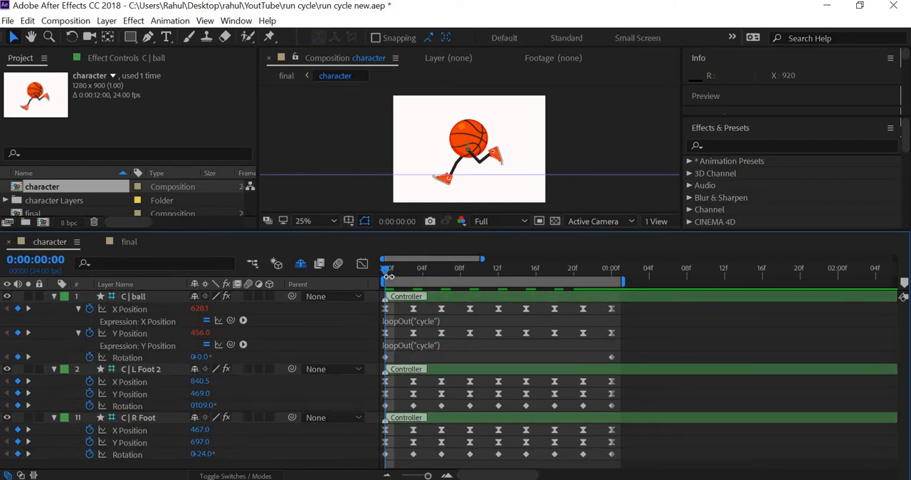
Step: Play and scrub past the last keyframes to check that the ball's vertical bounce keeps looping
key(space)
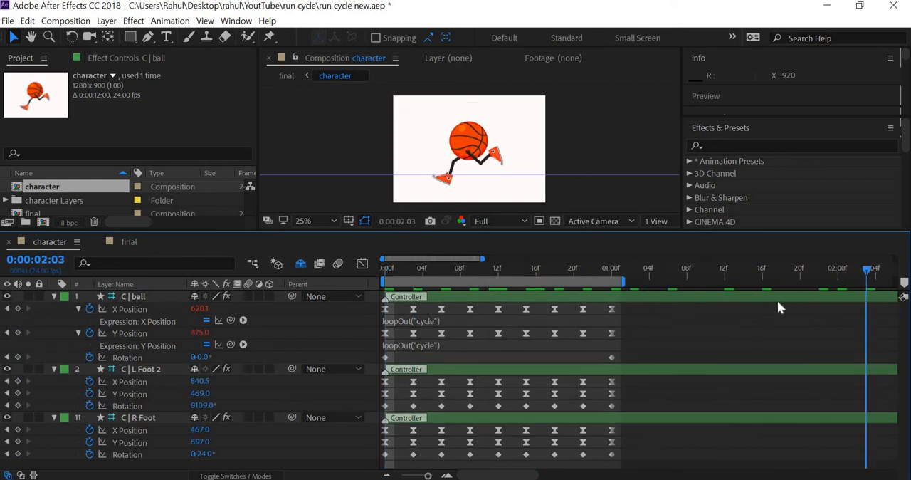
drag(691, 300, 655, 300)
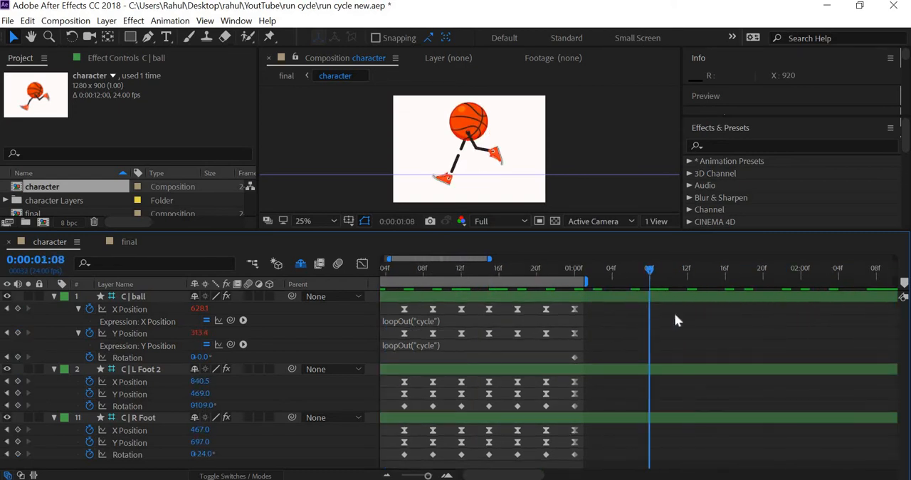
key(space)
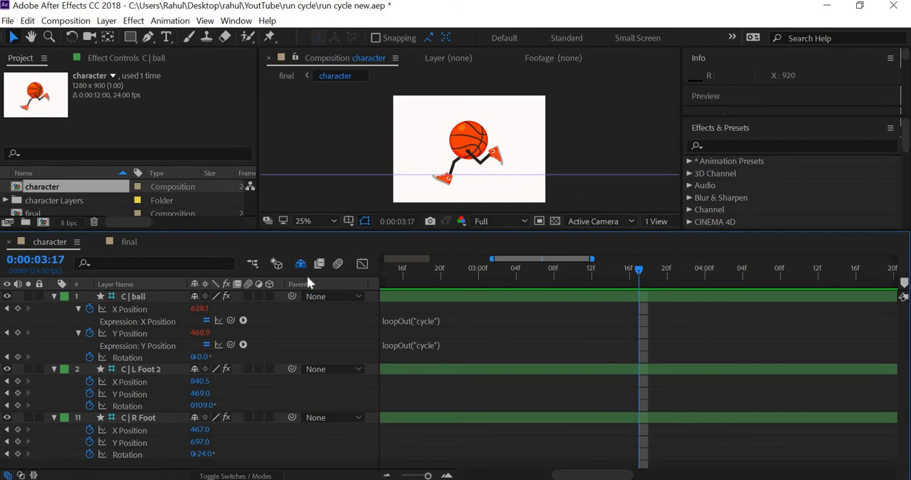
key(space)
drag(523, 476, 465, 476)
drag(425, 286, 418, 273)
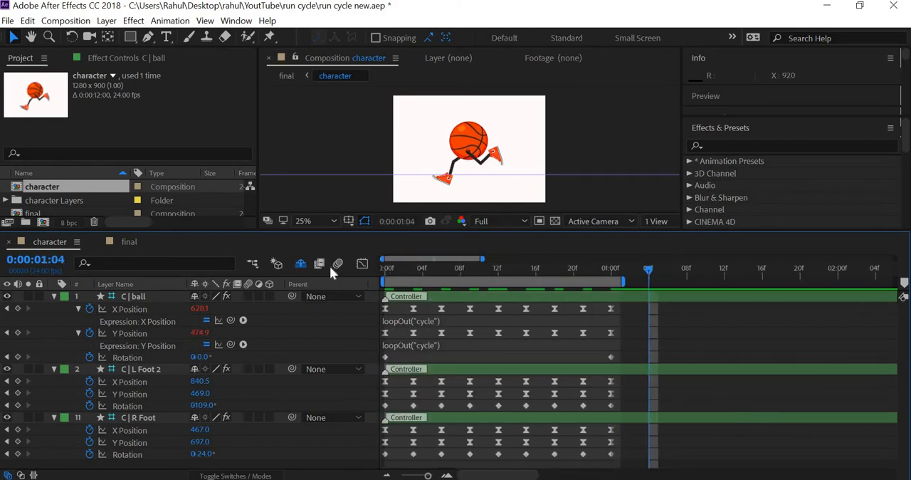
Step: Add a Rotation keyframe of -25° to the ball controller at frame 4
key(Home)
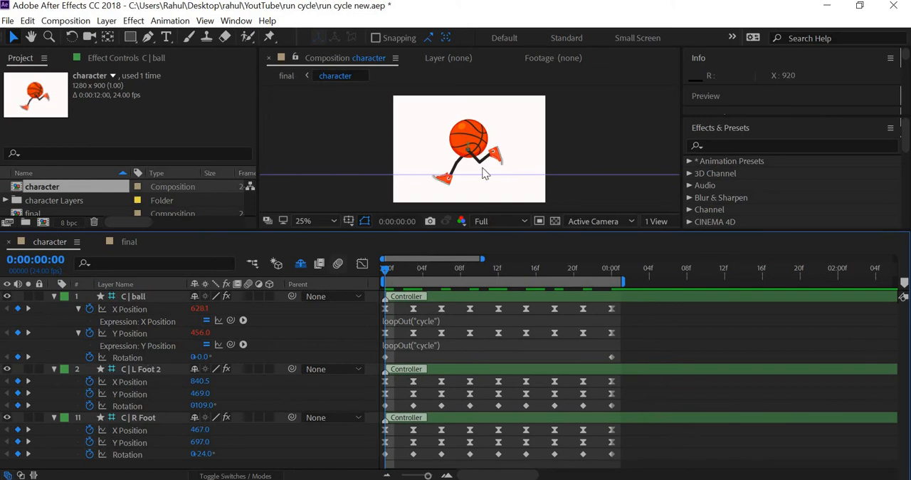
key(period)
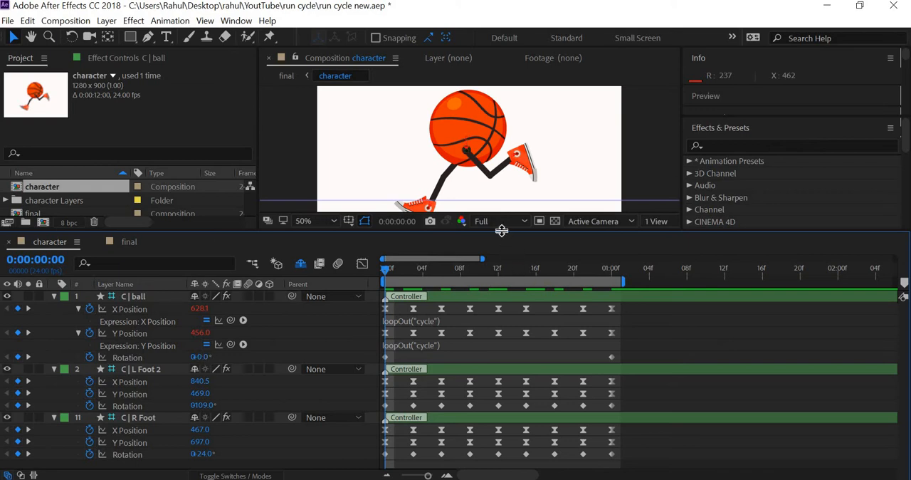
drag(502, 231, 491, 271)
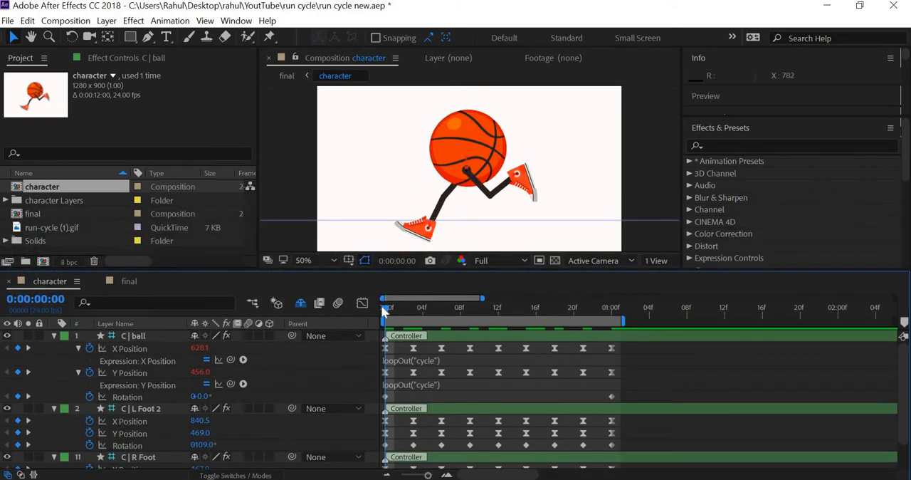
drag(381, 304, 411, 317)
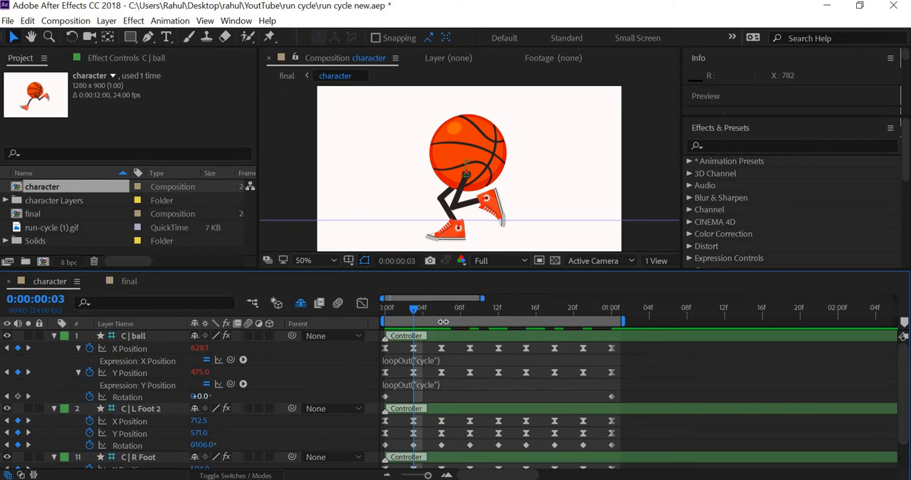
drag(434, 311, 422, 314)
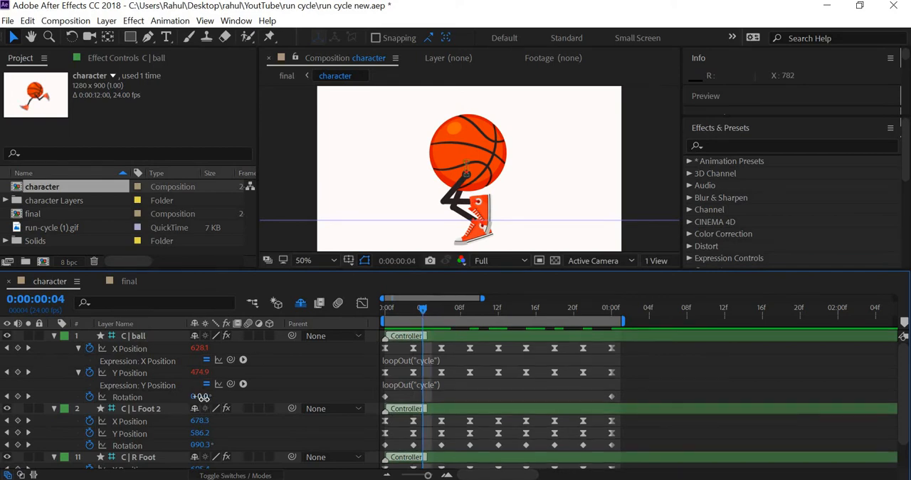
drag(187, 398, 206, 398)
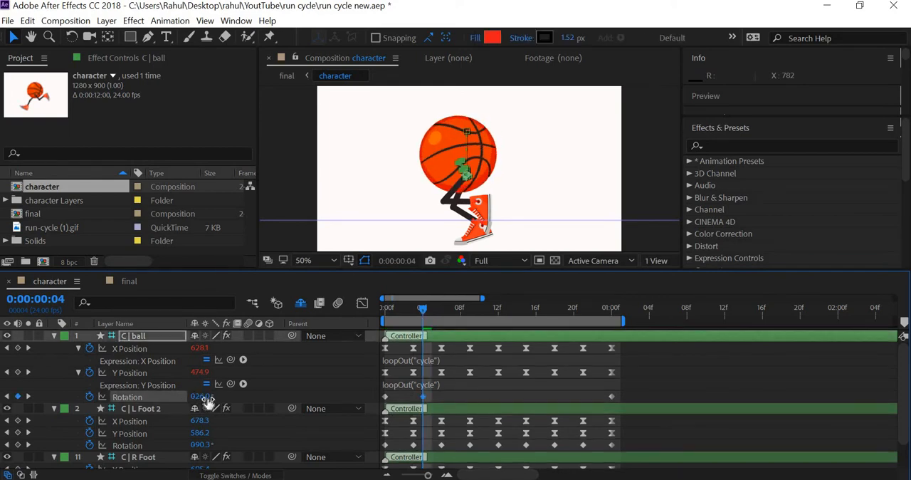
text(-25)
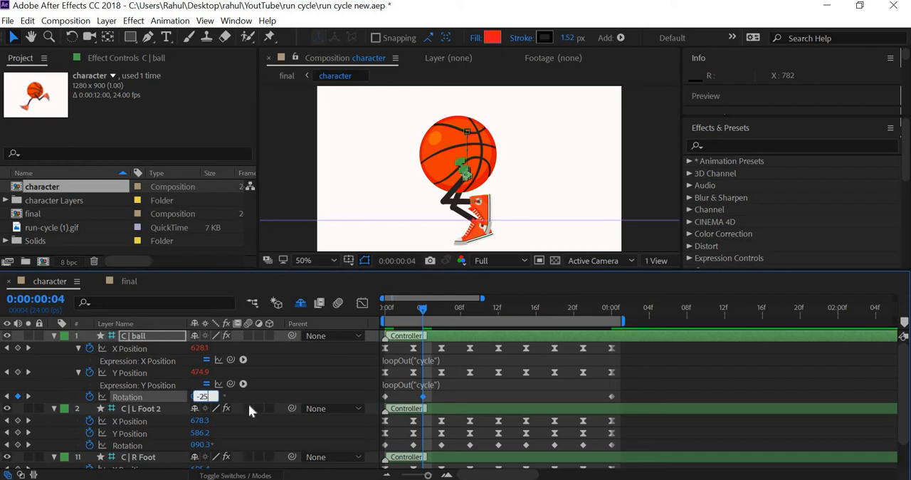
key(Return)
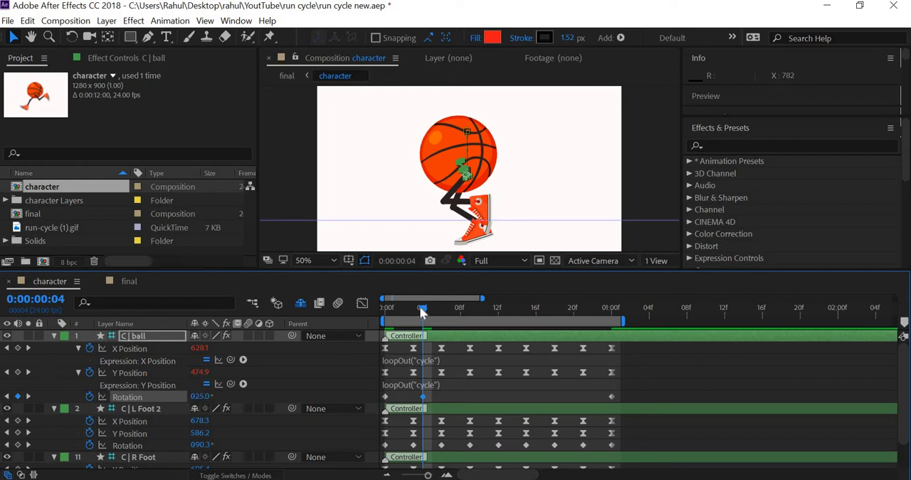
Step: Add a Rotation keyframe of 25° to the ball controller at frame 9 and scrub back through the movement
key(space)
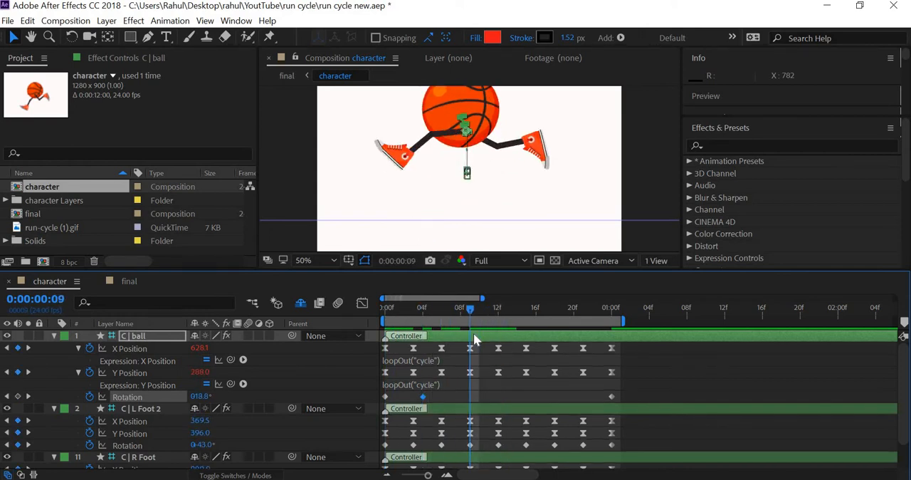
click(203, 396)
text(25)
key(Return)
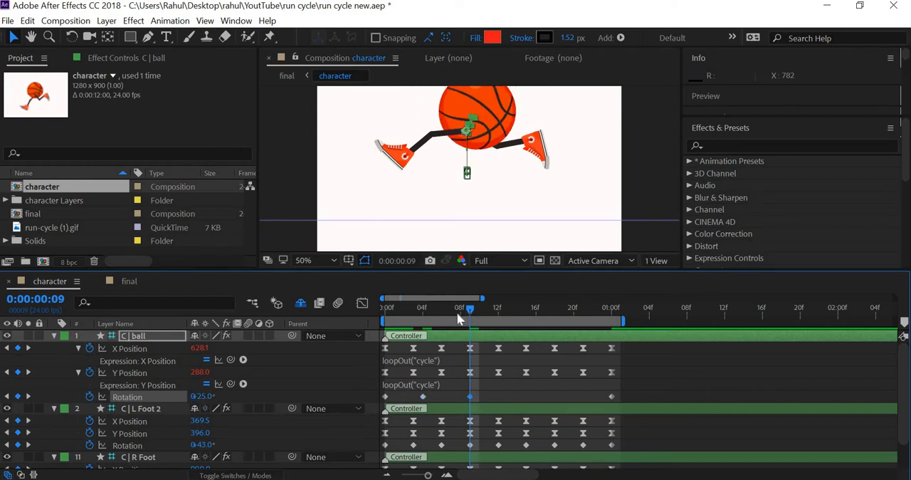
drag(379, 317, 472, 340)
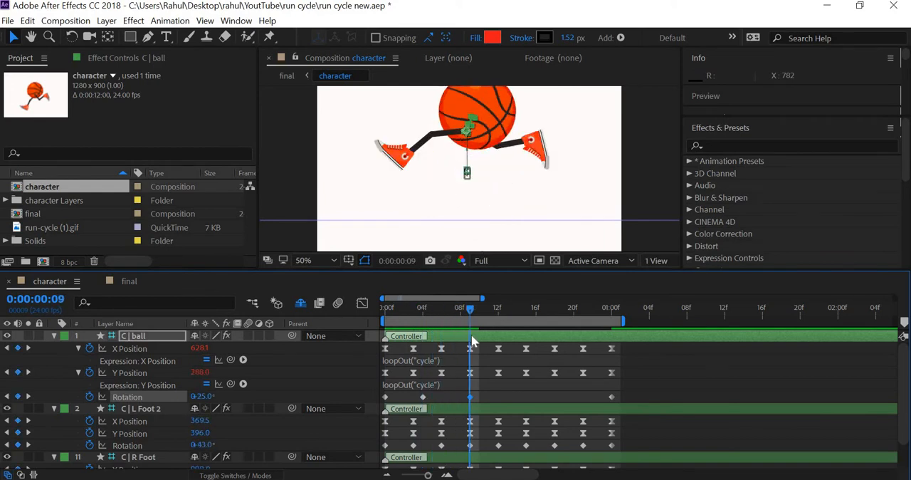
drag(471, 340, 375, 339)
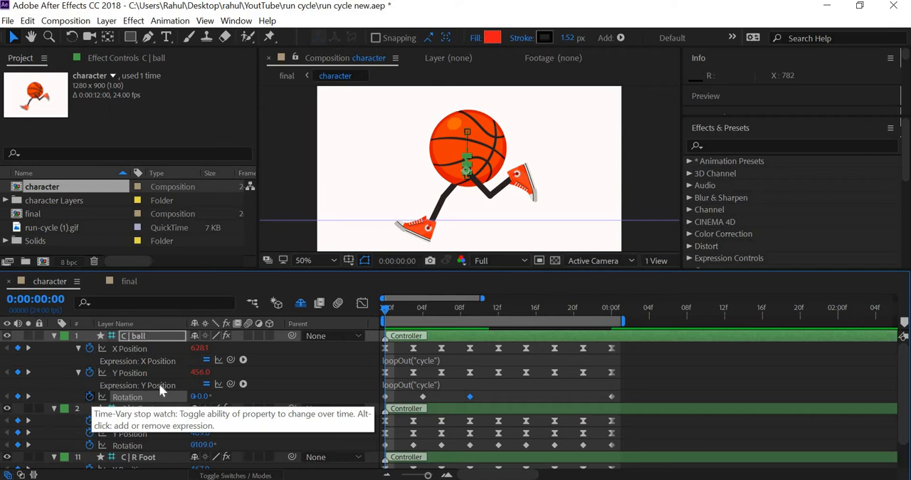
Step: In the graph editor, apply Easy Ease to the ball's Rotation keyframes at frame 0, frame 9 and one second
click(362, 302)
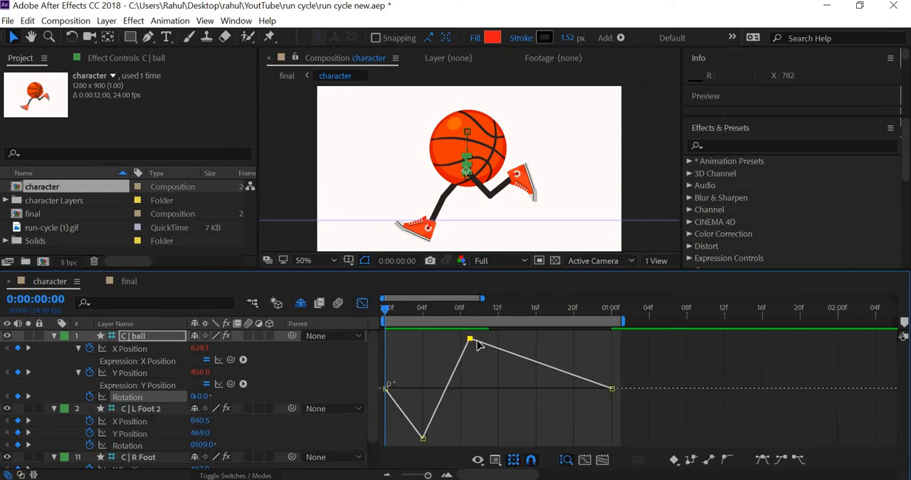
drag(382, 331, 485, 443)
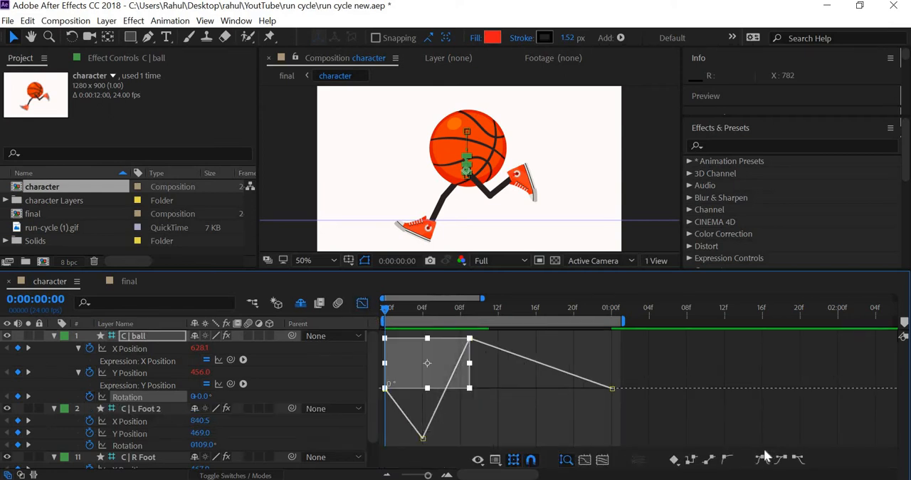
drag(629, 376, 578, 414)
drag(384, 402, 399, 377)
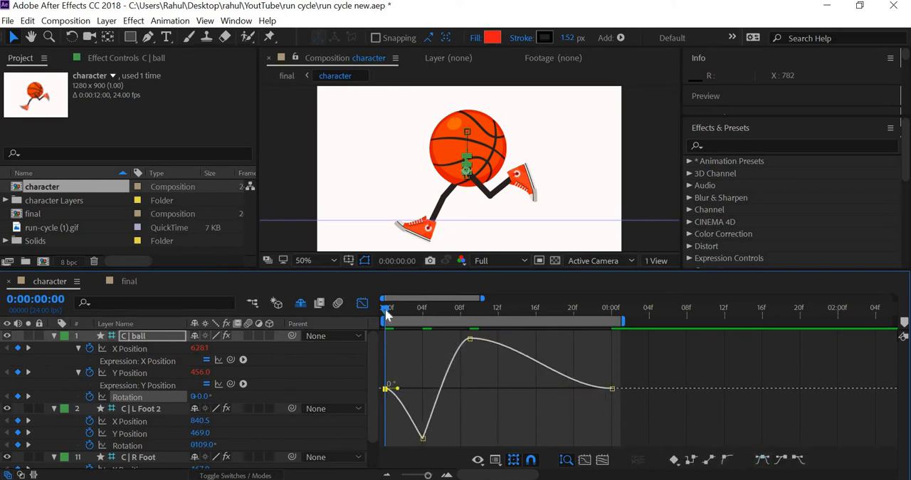
Step: Scrub through the cycle to check the ball's eased rotation, close the graph editor and go to frame 12
drag(399, 306, 380, 350)
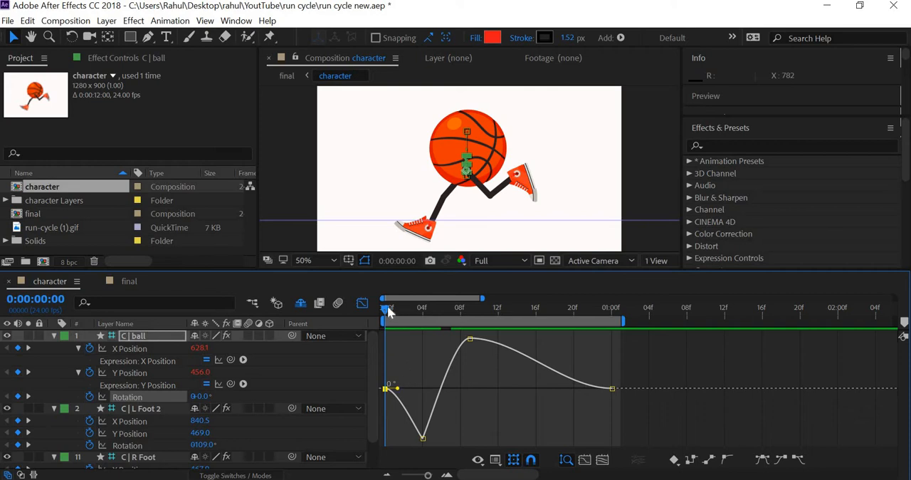
drag(404, 313, 540, 343)
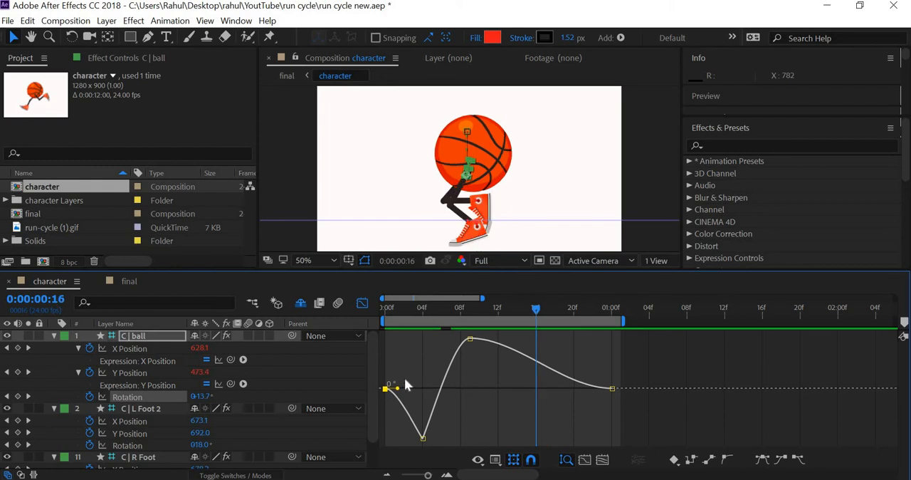
click(362, 303)
drag(535, 313, 497, 358)
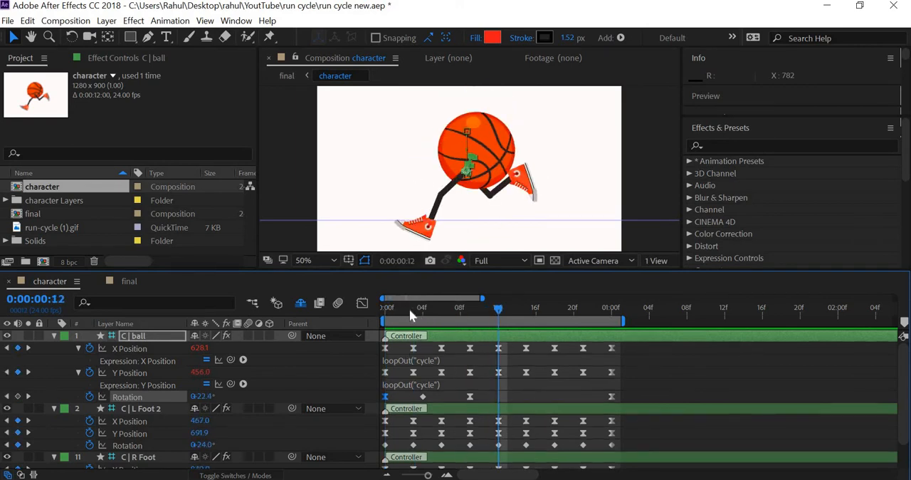
Step: Copy the ball controller's frame 0 Rotation keyframe to frame 12 and scrub back to the start of the cycle
drag(410, 309, 498, 332)
key(ctrl+c)
key(ctrl+v)
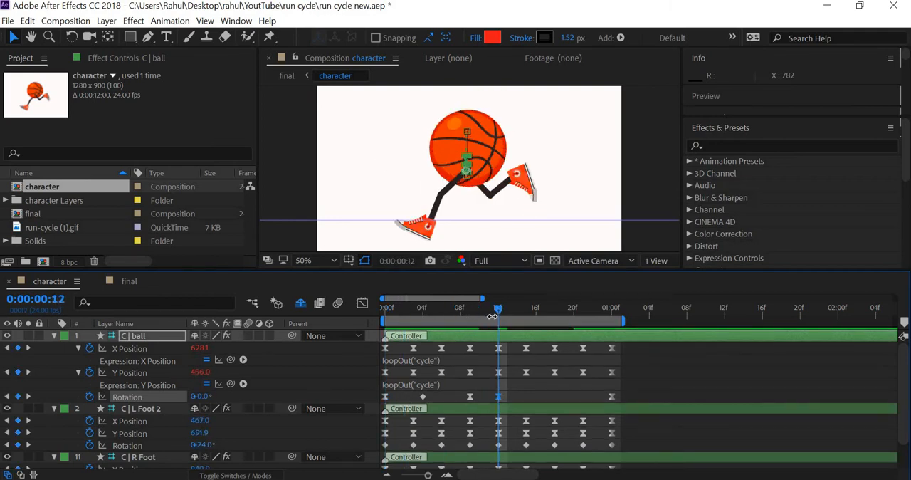
drag(498, 316, 362, 318)
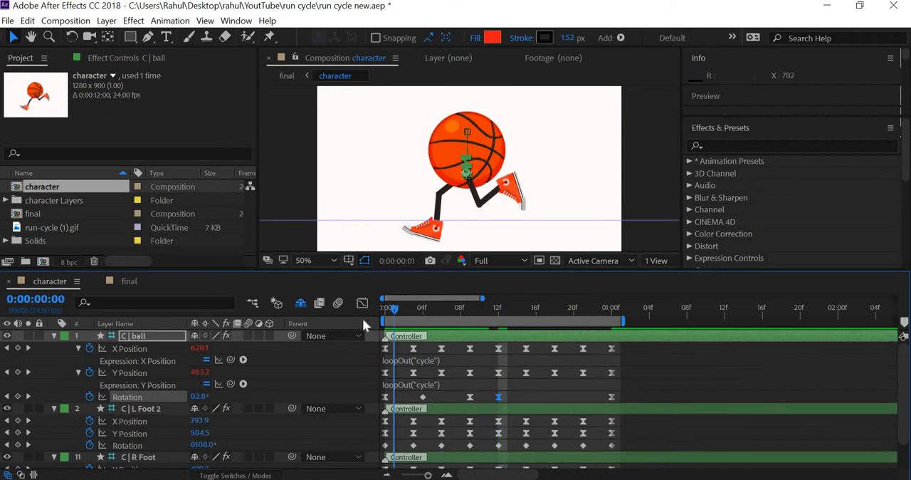
Step: Delete the ball controller's Rotation keyframe at one second and preview the run cycle
click(598, 394)
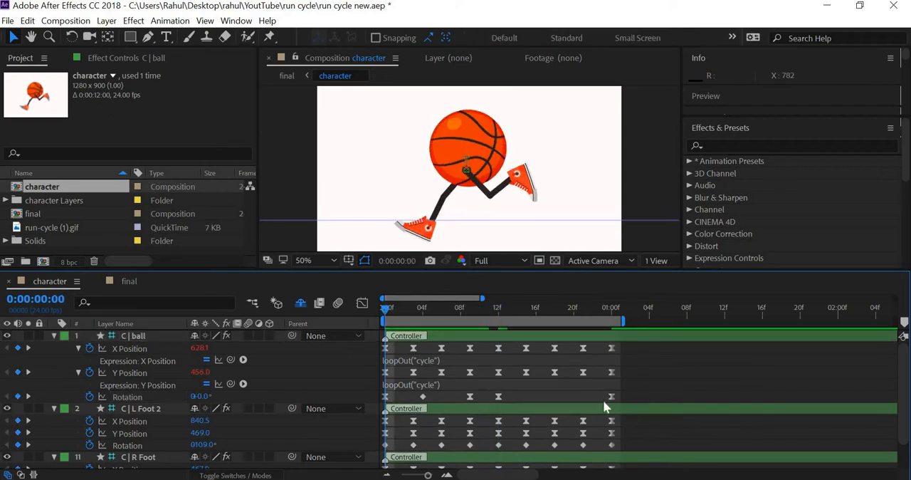
click(611, 396)
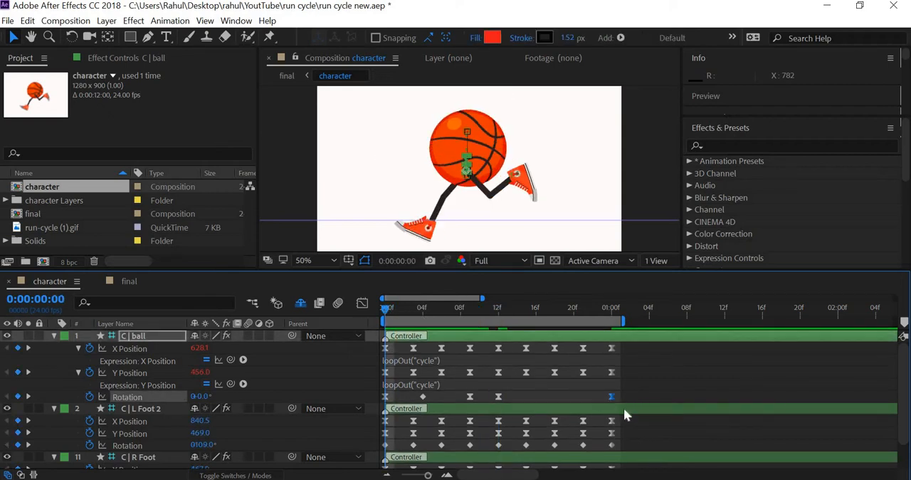
key(Delete)
key(space)
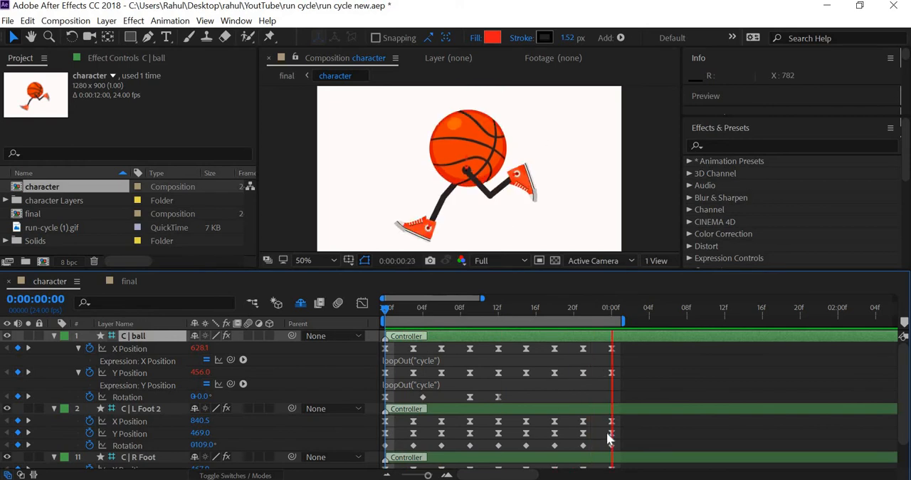
key(space)
key(Home)
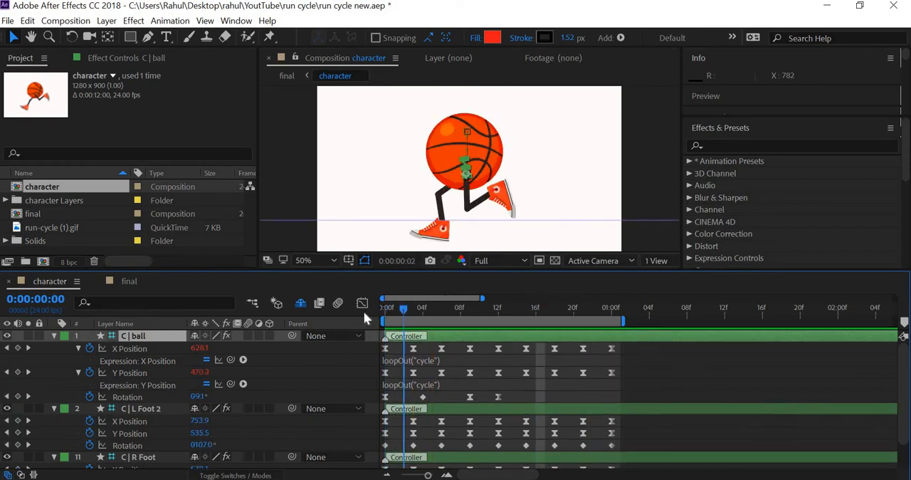
Step: Set the ball controller's Rotation keyframe at frame 12 to -10°
drag(421, 318, 501, 343)
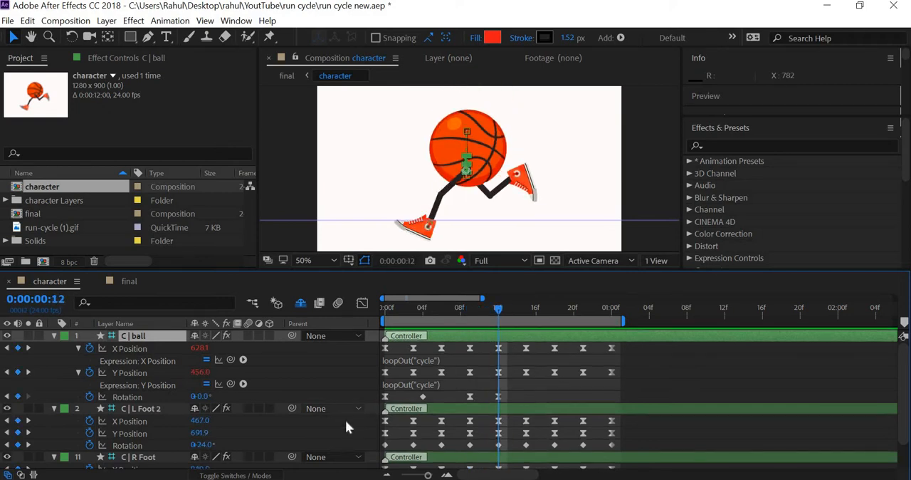
click(201, 396)
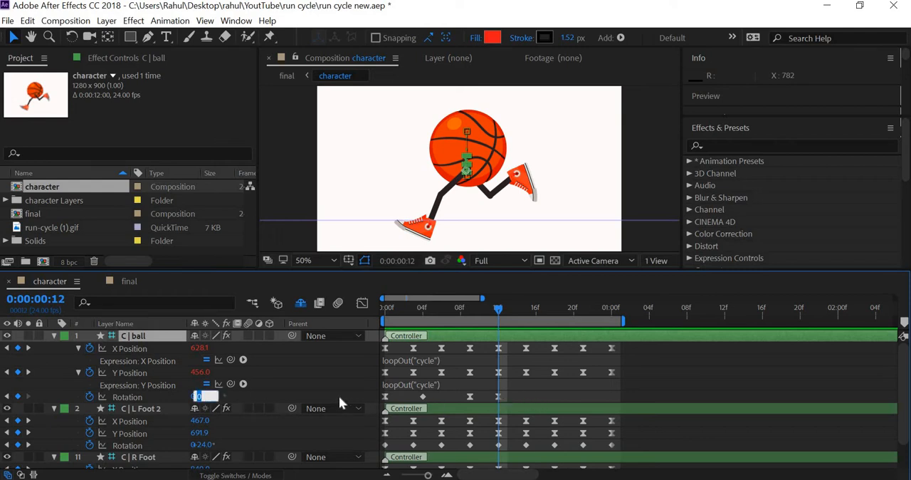
text(-10)
key(Return)
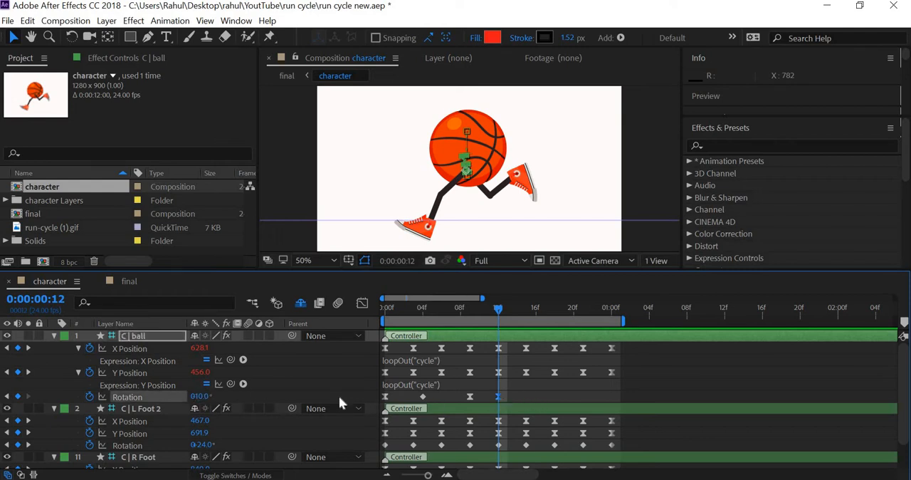
click(208, 397)
text(10)
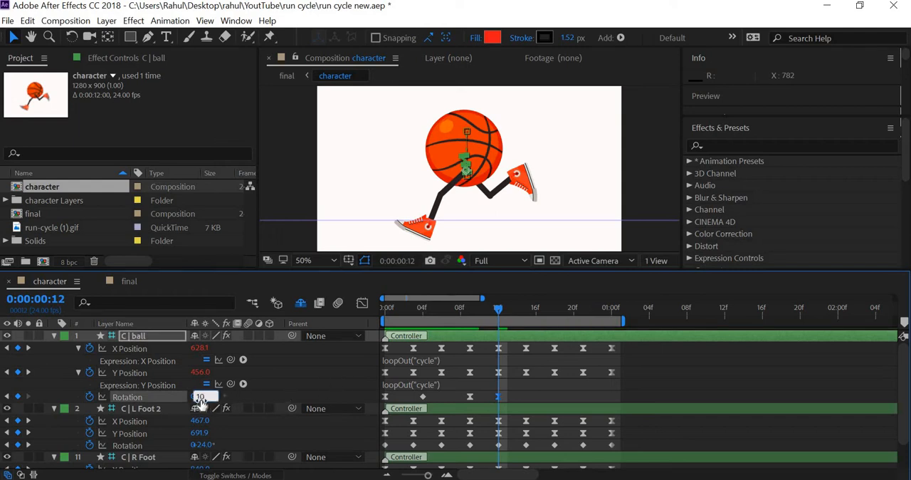
key(Return)
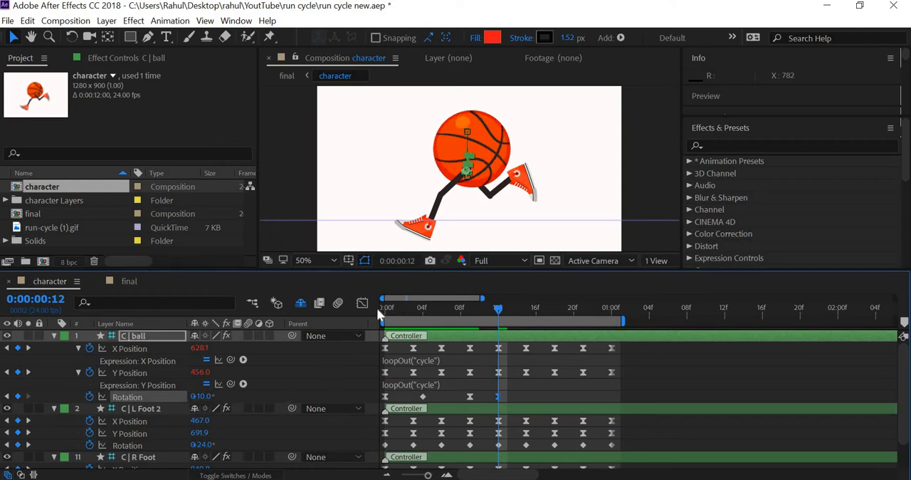
Step: Set the ball controller's Rotation keyframe at frame 0 to -10° and preview the rotation
click(377, 307)
click(205, 396)
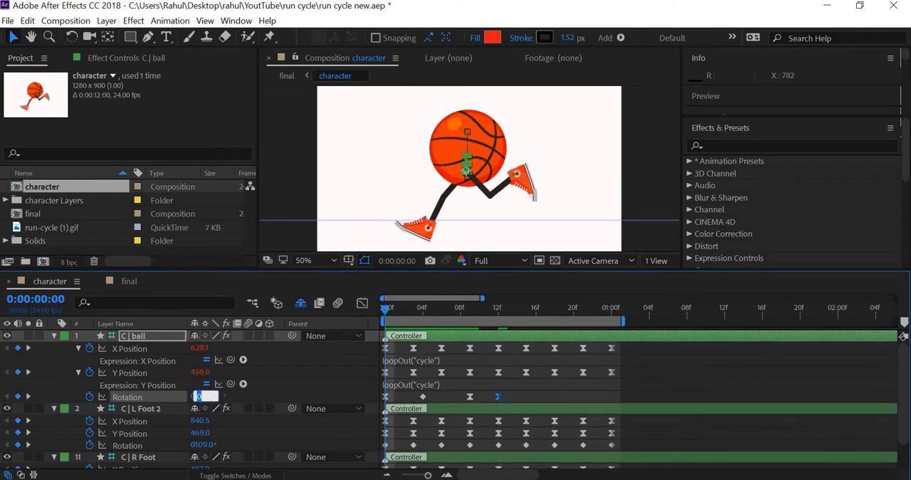
text(1)
key(Return)
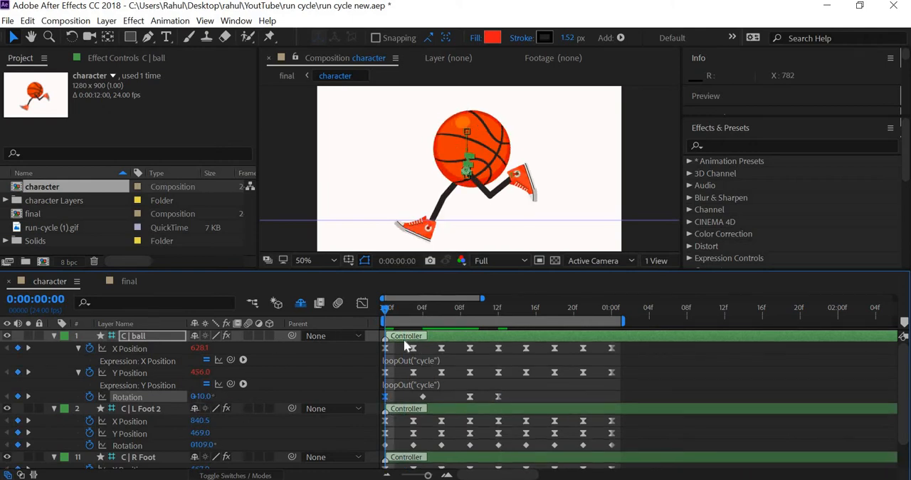
drag(384, 310, 420, 332)
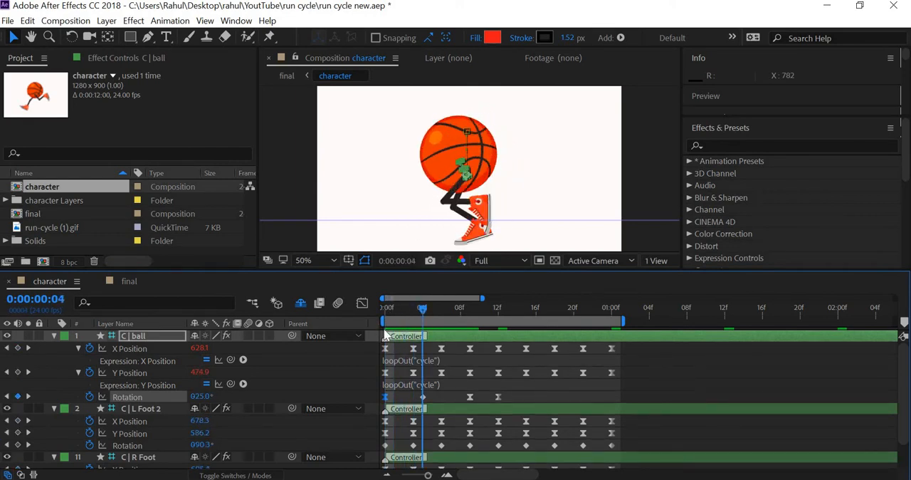
key(Home)
key(space)
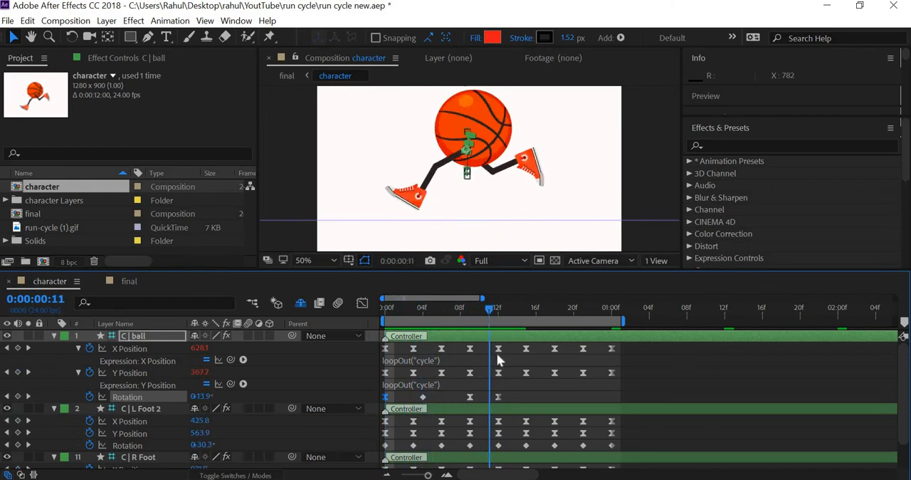
Step: Add the expression loopOut("cycle") to the ball controller's Rotation, copying it from the Y Position expression
alt+click(89, 397)
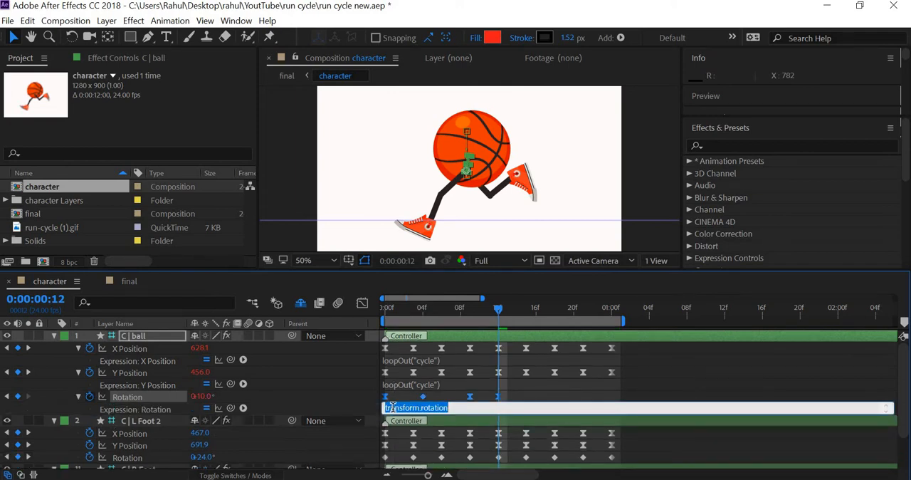
key(BackSpace)
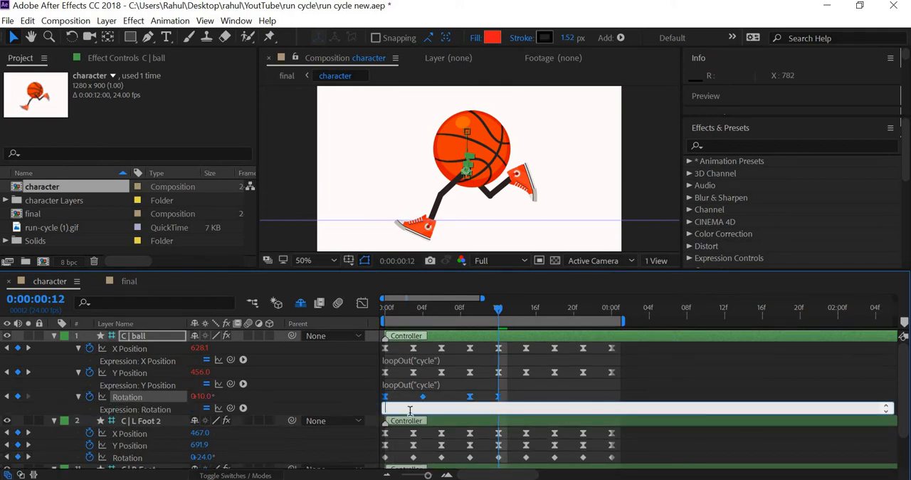
click(455, 384)
key(ctrl+c)
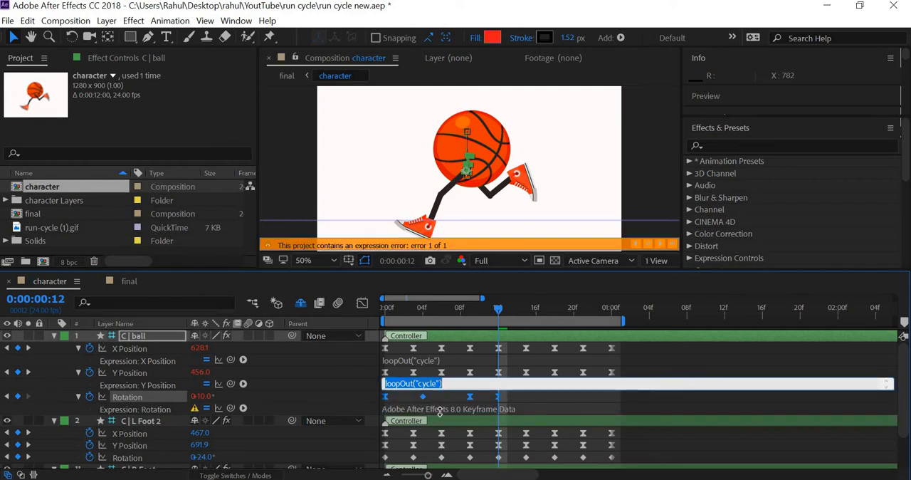
click(432, 412)
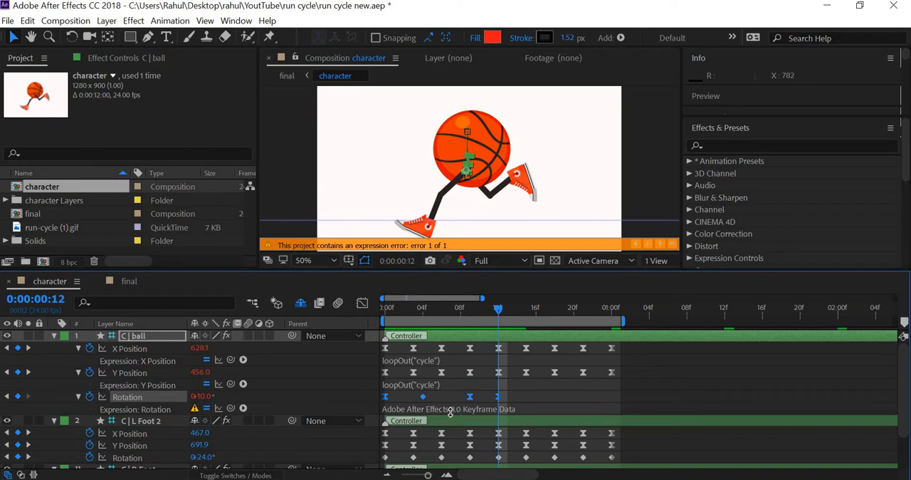
click(401, 408)
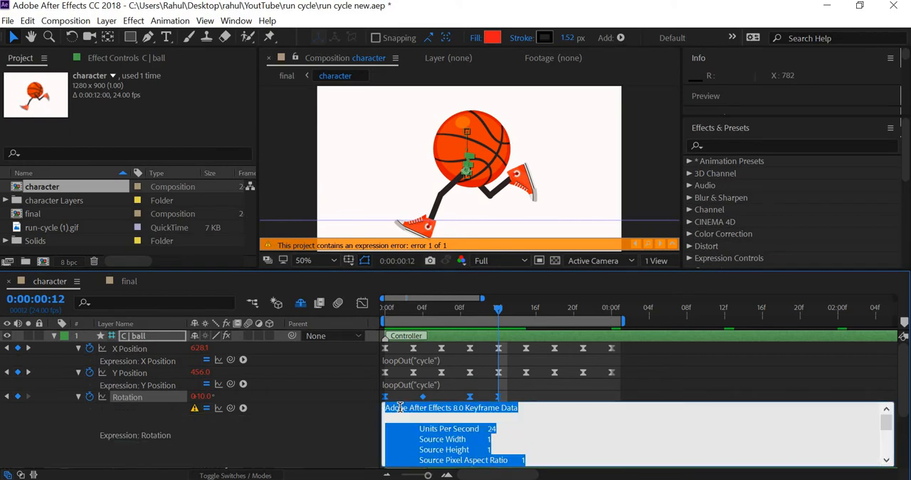
key(ctrl+v)
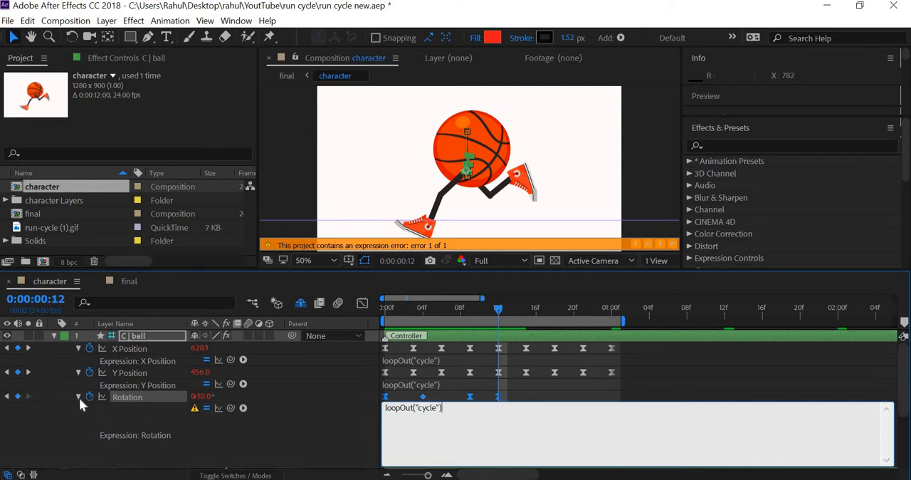
Step: Collapse the ball controller's expression rows and play the run cycle to check the looping rotation
click(78, 373)
click(77, 347)
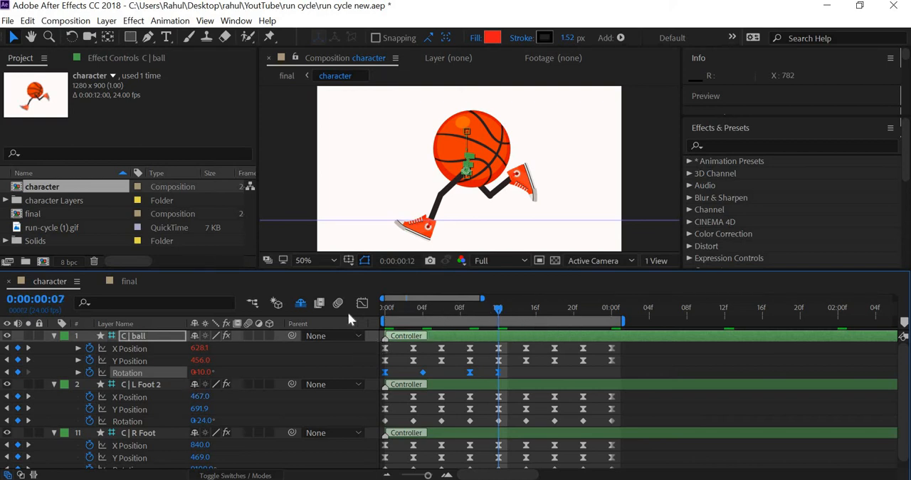
key(space)
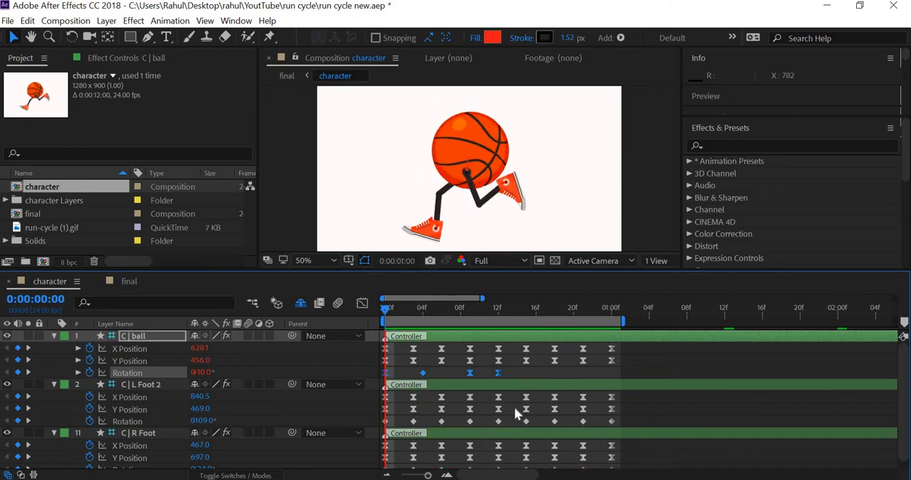
key(space)
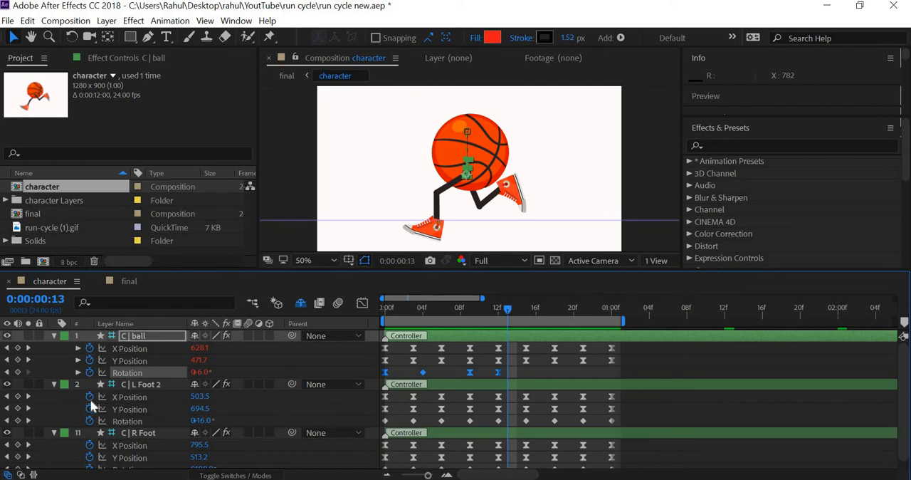
Step: Add the expression loopOut("cycle") to X Position, Y Position and Rotation of C | L Foot 2, collapsing each expression row
alt+click(90, 396)
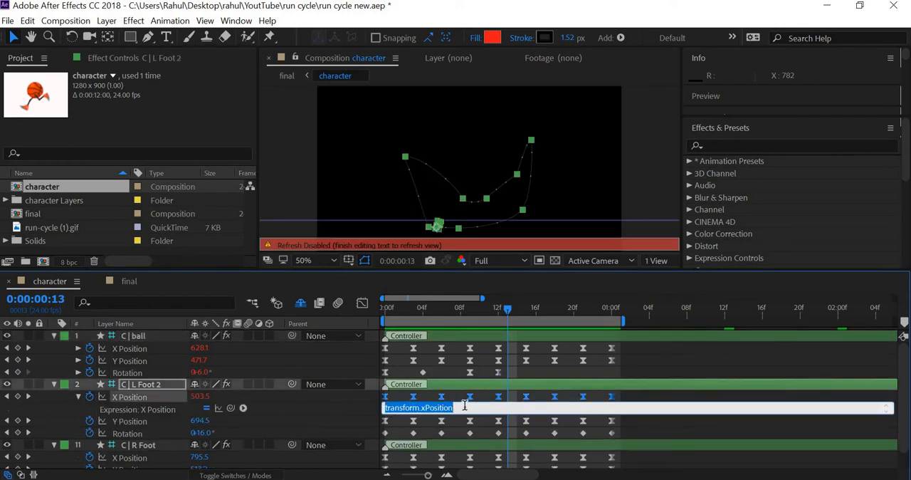
key(ctrl+v)
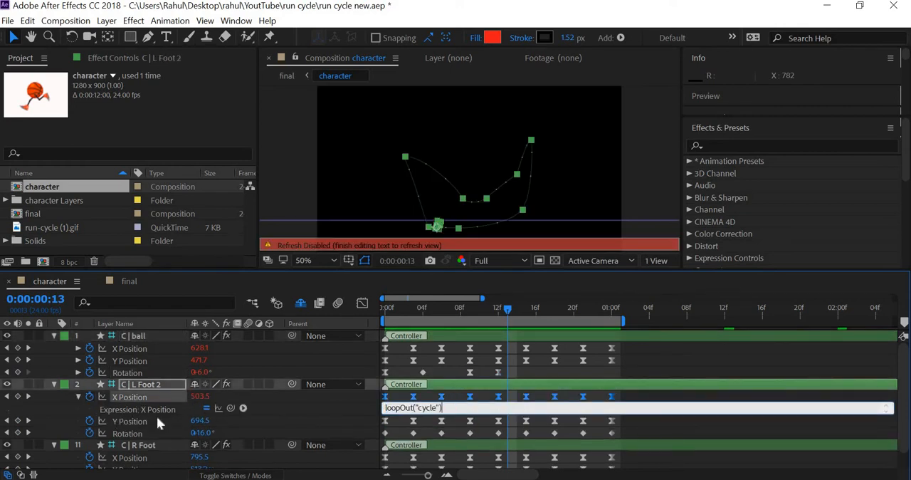
click(78, 397)
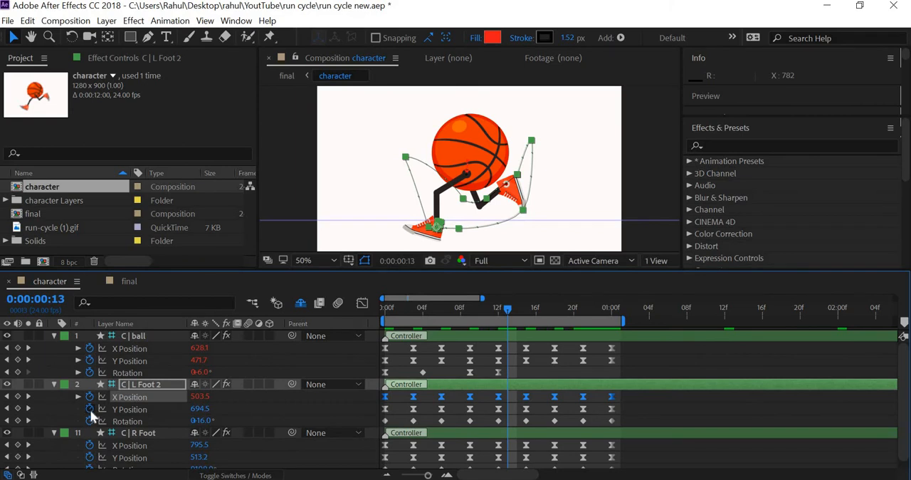
alt+click(89, 409)
key(ctrl+v)
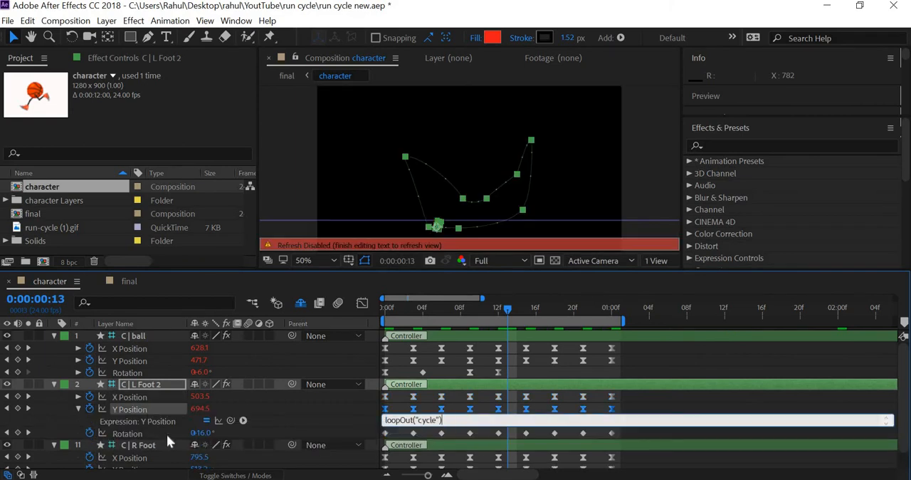
click(119, 434)
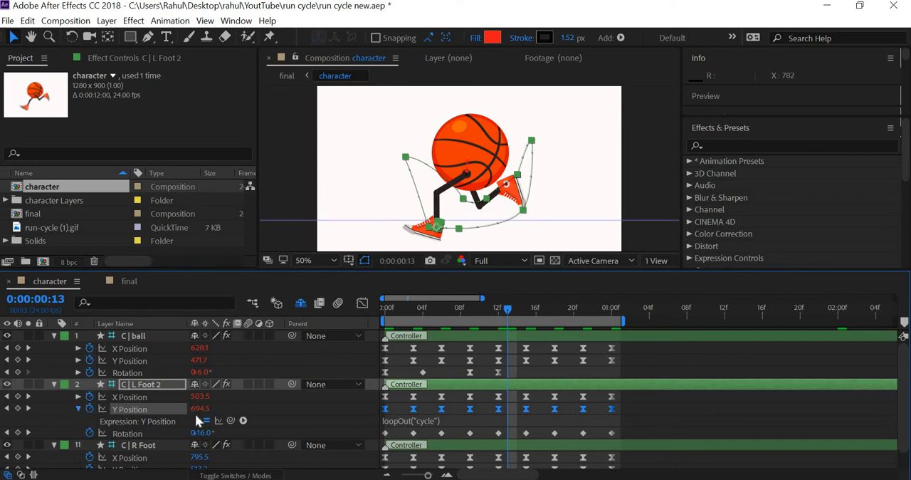
click(78, 409)
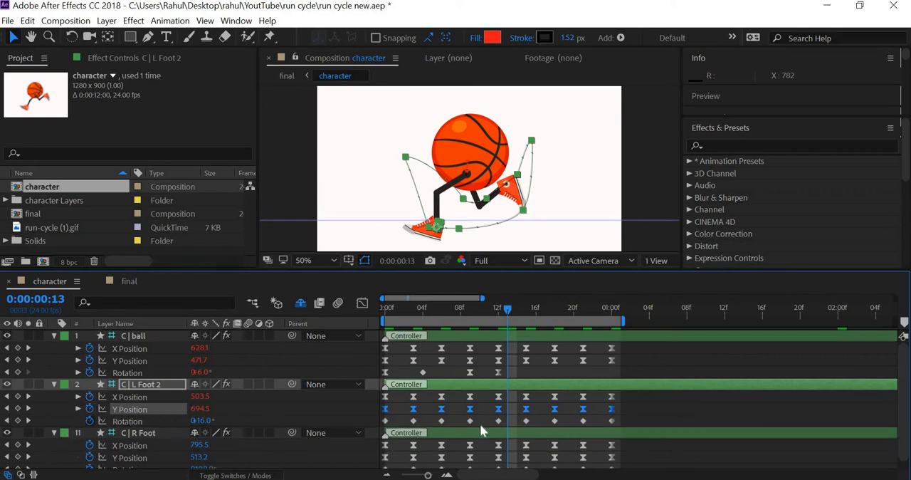
alt+click(90, 421)
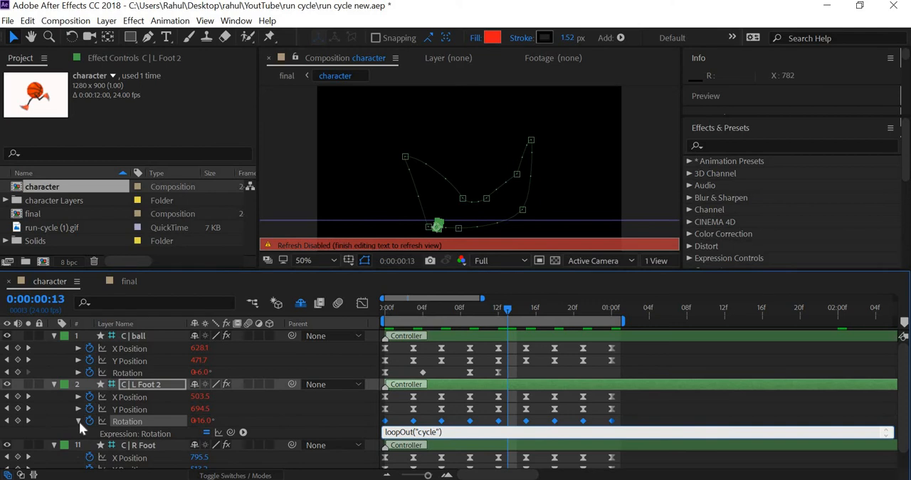
click(79, 420)
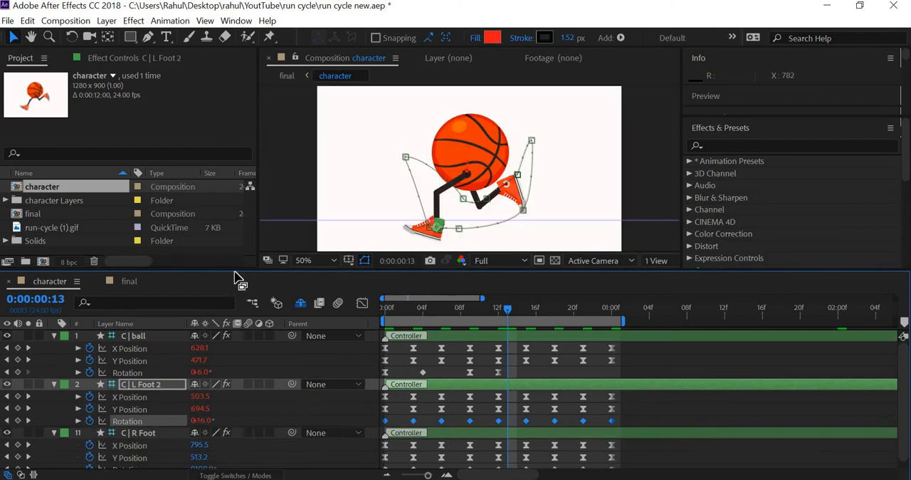
Step: Add the expression loopOut("cycle") to X Position, Y Position and Rotation of C | R Foot
drag(275, 269, 276, 172)
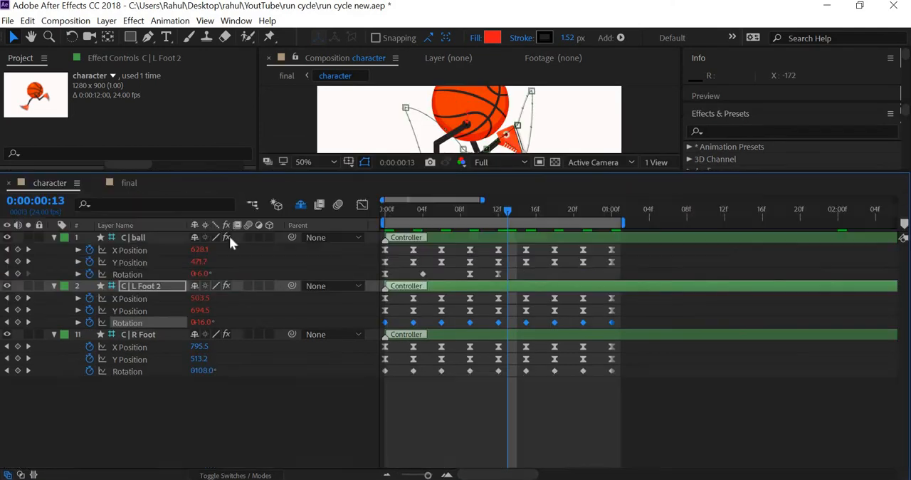
alt+click(87, 346)
key(ctrl+v)
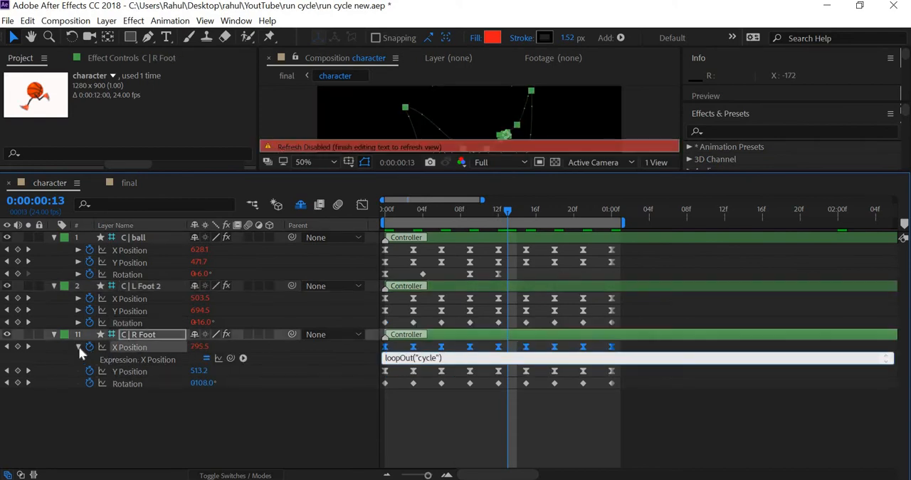
click(113, 376)
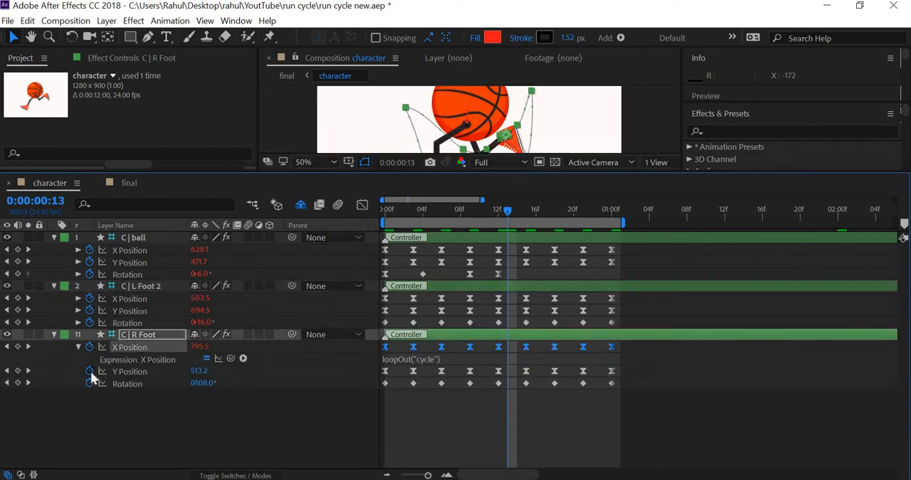
alt+click(90, 371)
key(ctrl+v)
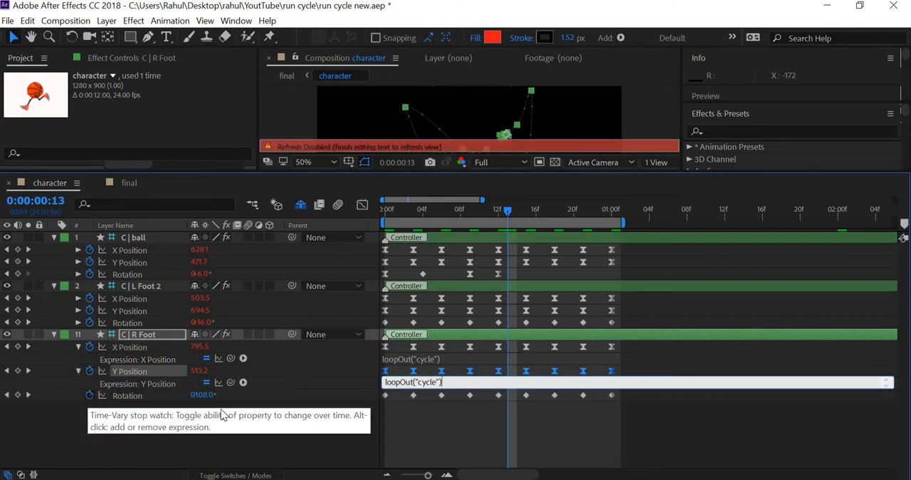
alt+click(89, 394)
key(ctrl+v)
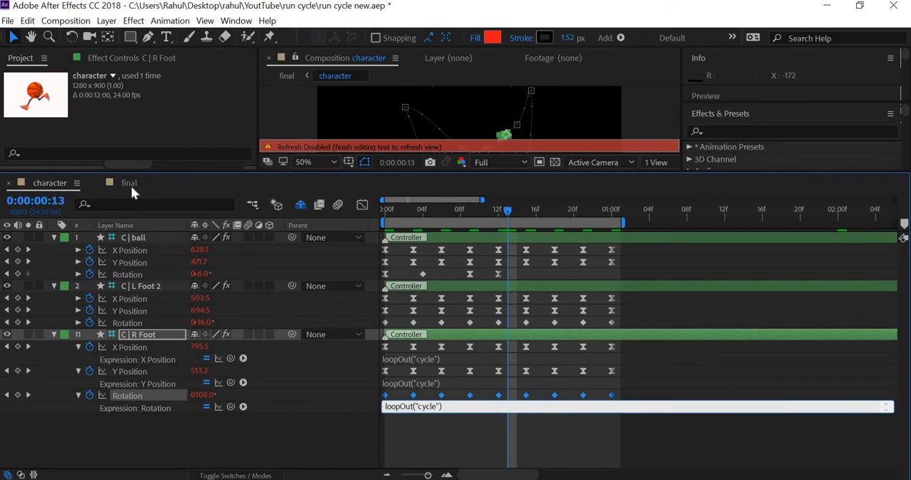
Step: Preview the looping run cycle in the final composition from the start and save the project
click(129, 183)
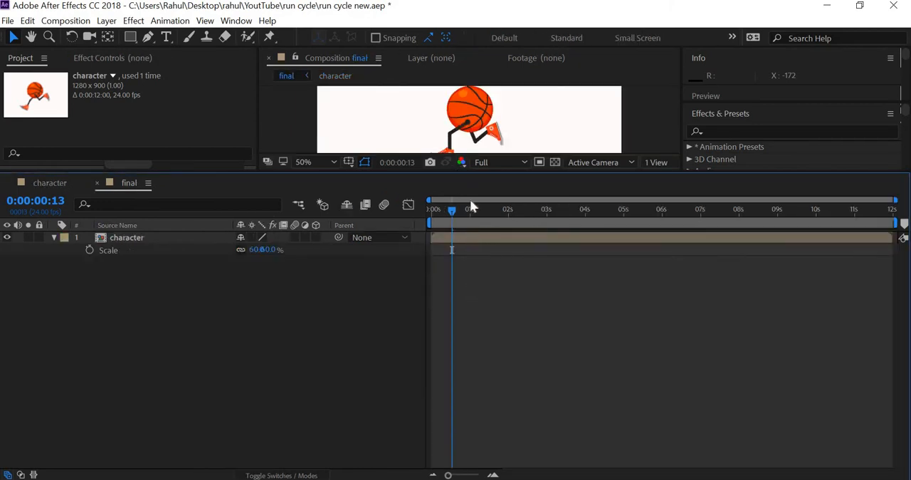
drag(459, 182, 450, 288)
key(space)
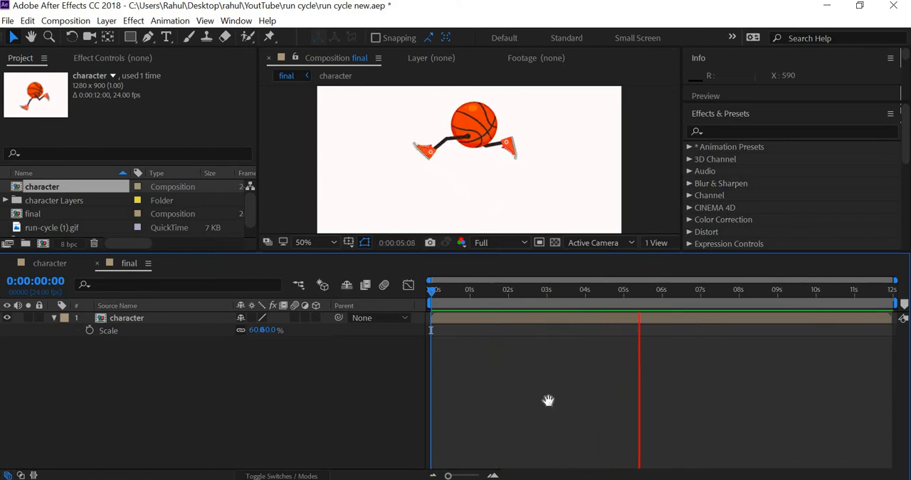
key(space)
click(8, 20)
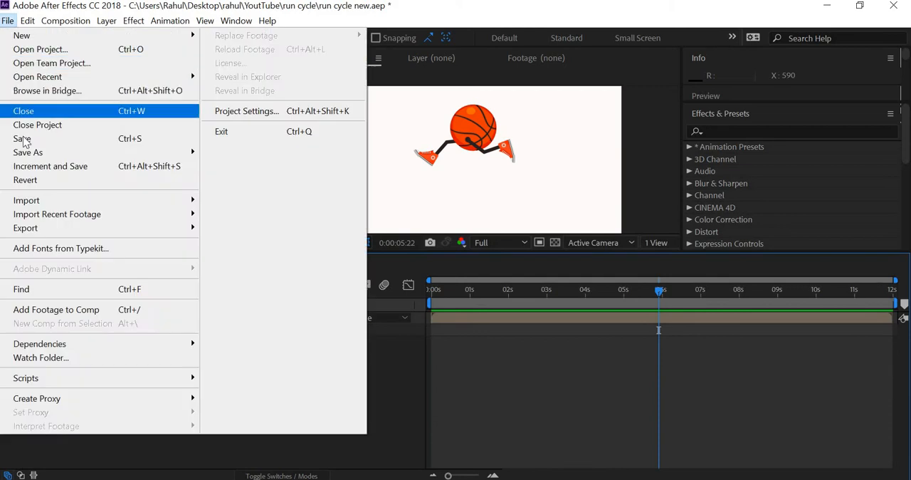
click(21, 138)
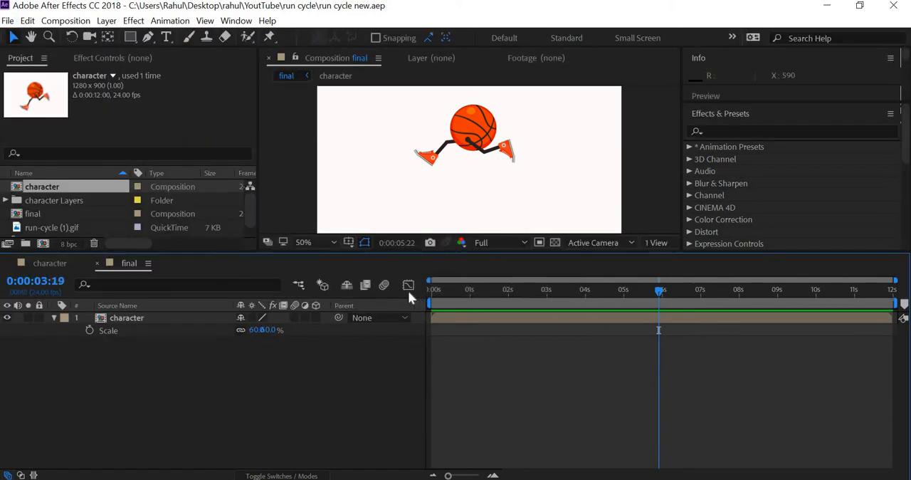
Step: Show the character layer's Position in the final composition at frame 0 and separate it into X and Y dimensions
key(Home)
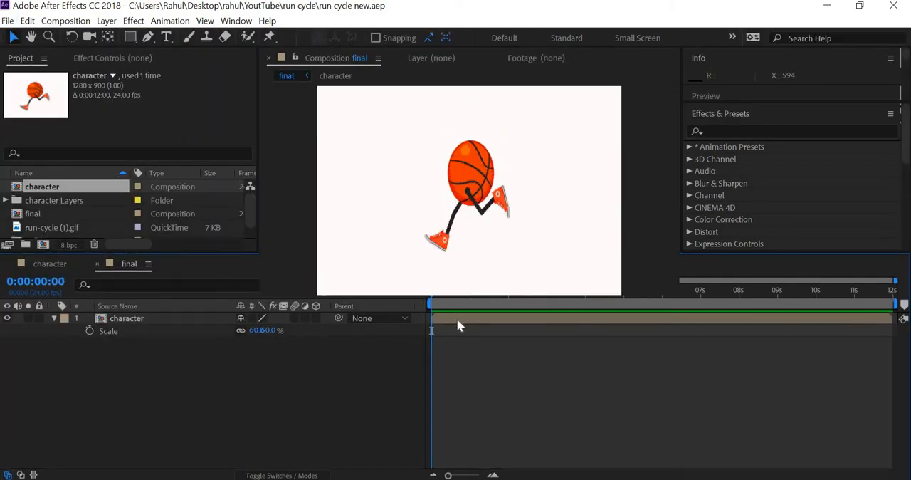
drag(457, 253, 457, 318)
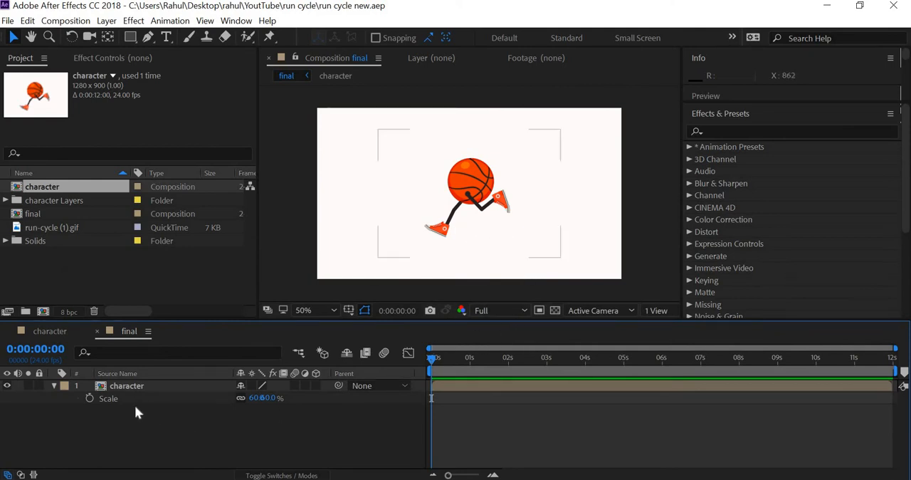
key(p)
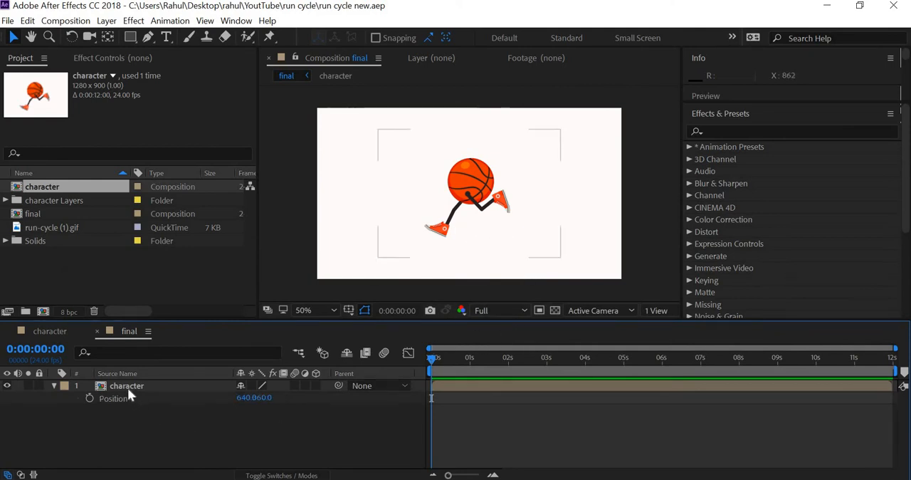
click(127, 387)
key(p)
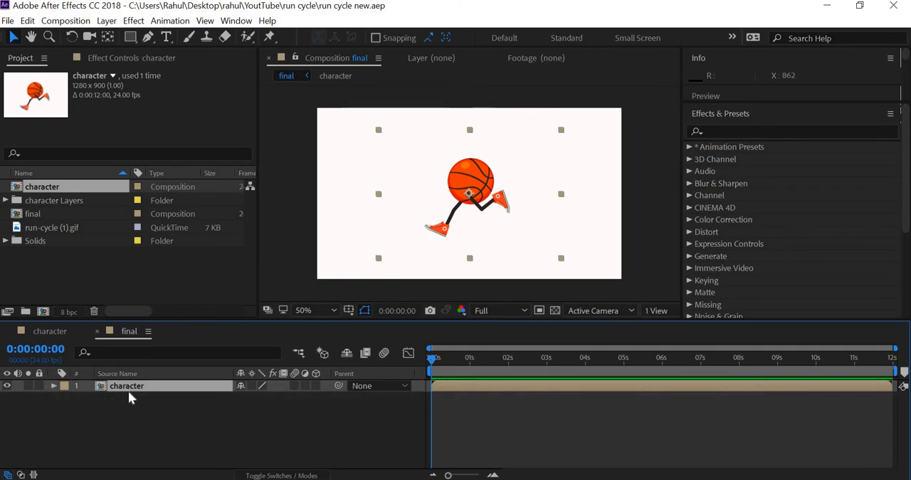
key(p)
click(126, 400)
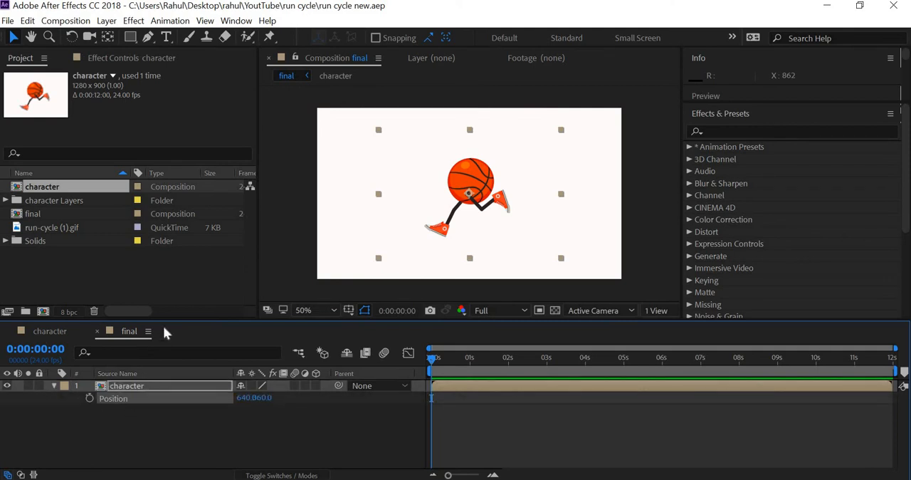
right_click(127, 399)
click(182, 283)
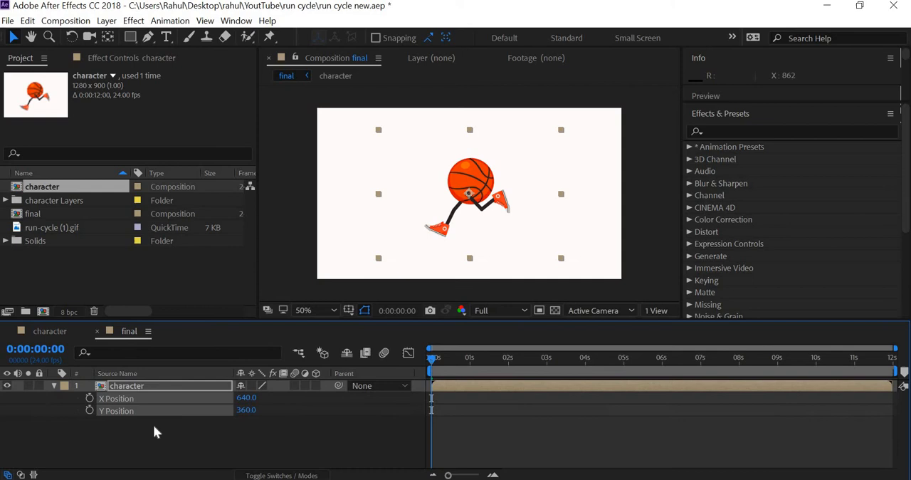
Step: Keyframe the character layer's Y Position at frame 0 and move the layer past the scene's right edge to X Position 1380
click(90, 411)
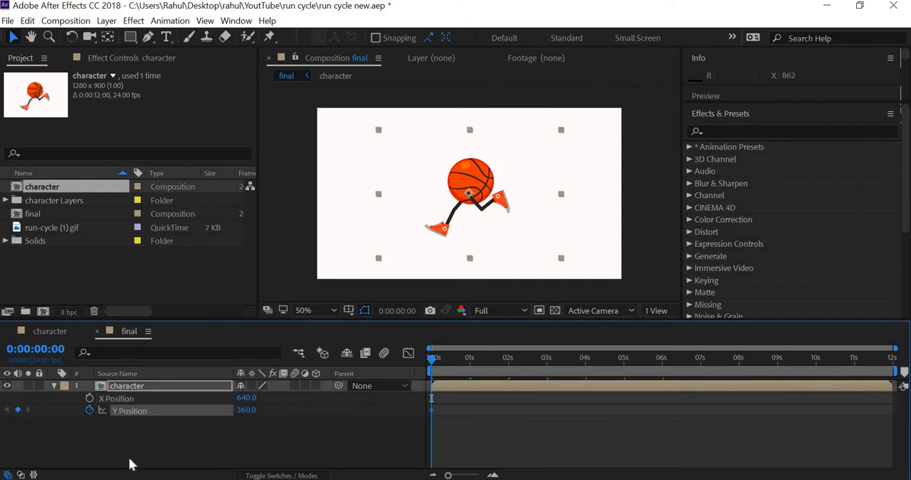
key(shift+Right)
key(shift+Right)
key(shift+Right)
key(shift+Right)
key(shift+Right)
key(shift+Right)
key(shift+Right)
key(shift+Right)
key(shift+Right)
key(shift+Right)
key(shift+Right)
key(shift+Right)
key(shift+Right)
key(shift+Right)
key(shift+Right)
key(shift+Right)
key(shift+Right)
key(shift+Right)
key(shift+Right)
key(shift+Right)
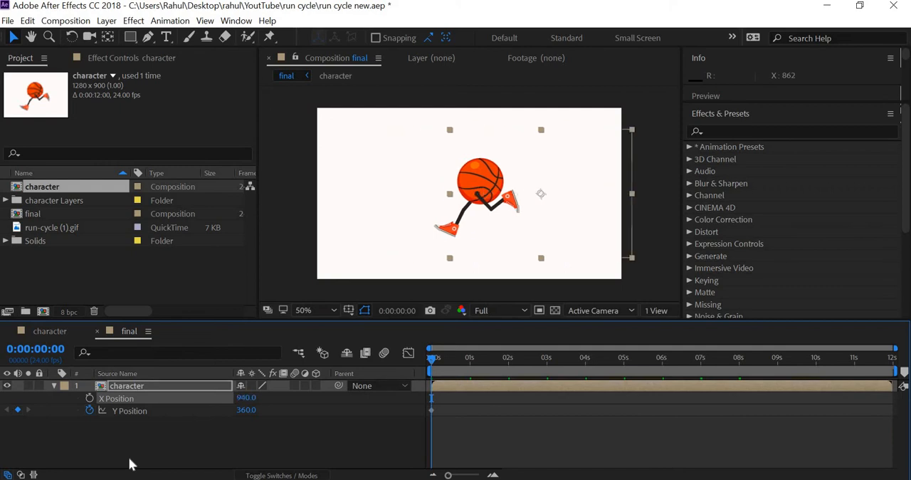
key(shift+Right)
key(shift+Right)
key(shift+Right)
key(shift+Right)
key(shift+Right)
key(shift+Right)
key(shift+Right)
key(shift+Right)
key(shift+Right)
key(shift+Right)
key(shift+Right)
key(shift+Right)
key(shift+Right)
key(shift+Right)
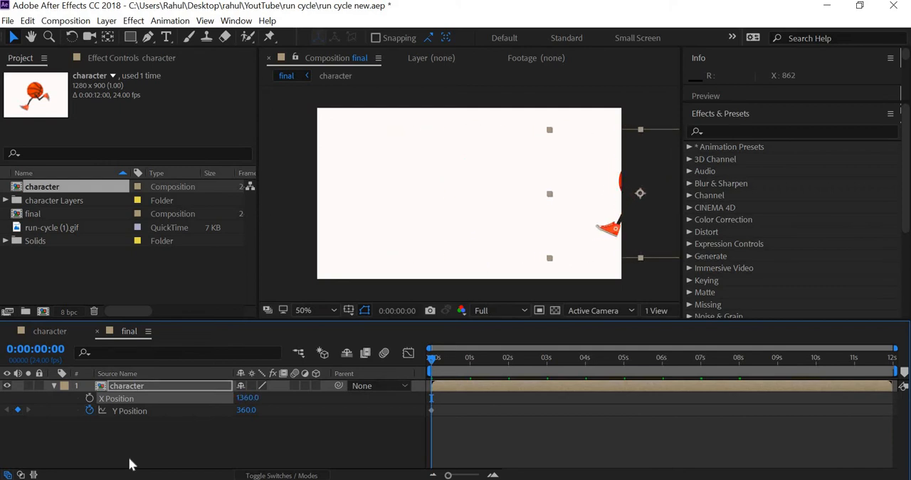
key(shift+Right)
key(shift+Right)
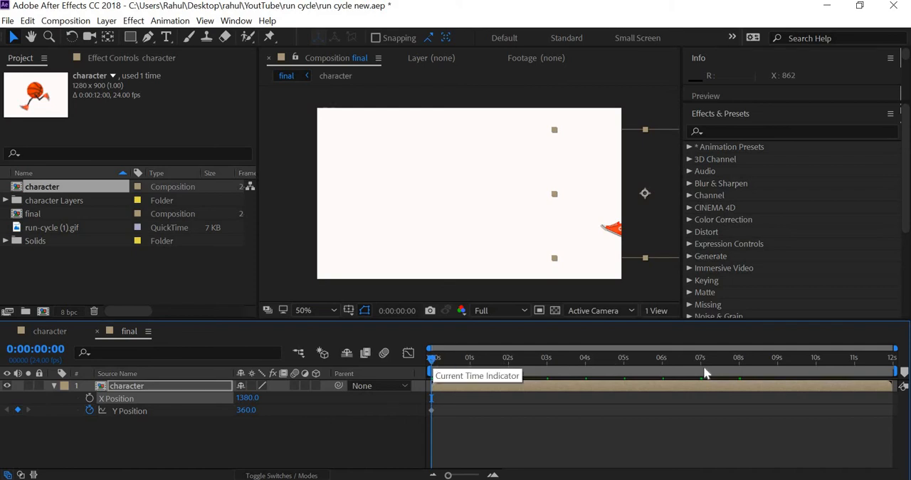
Step: Move the character layer across the scene to its left edge, to X Position -80, checking the first and last frames
drag(704, 371, 898, 373)
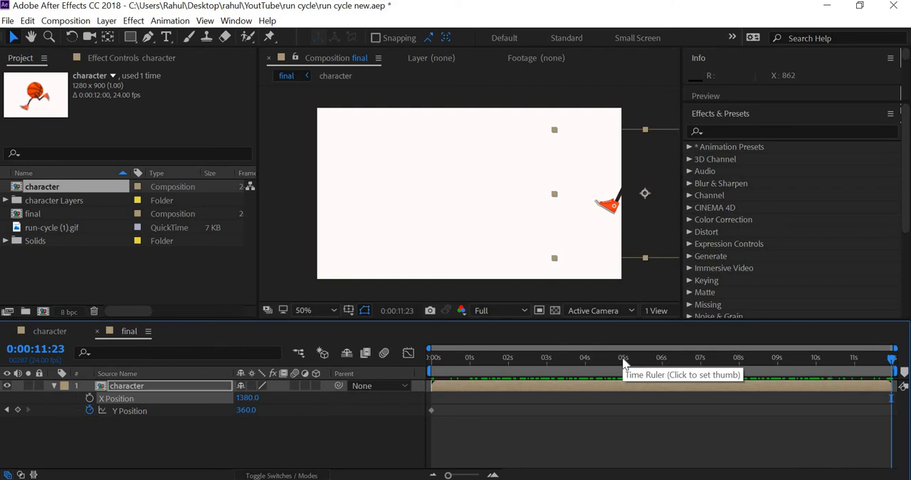
key(shift+Left)
key(shift+Left)
key(shift+Left)
key(shift+Left)
key(shift+Left)
key(shift+Left)
key(shift+Left)
key(shift+Left)
key(shift+Left)
key(shift+Left)
key(shift+Left)
key(shift+Left)
key(shift+Left)
key(shift+Left)
key(shift+Left)
key(shift+Left)
key(shift+Left)
key(shift+Left)
key(shift+Left)
key(shift+Left)
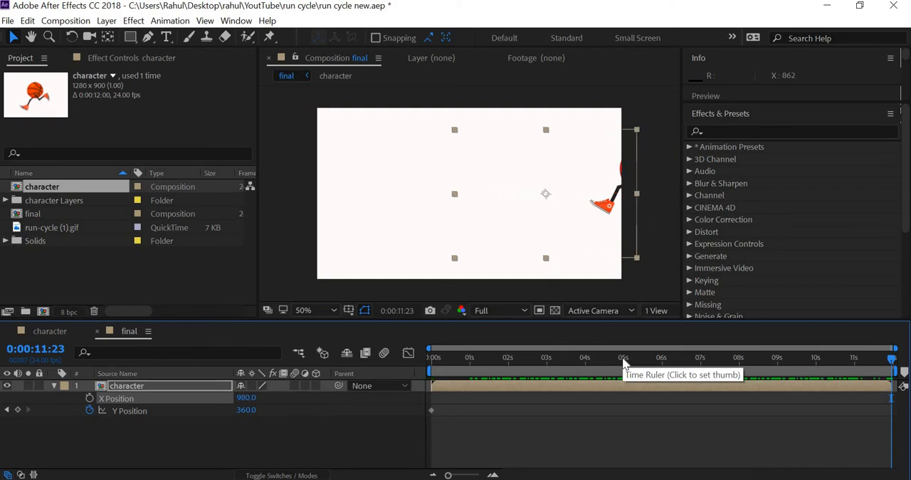
key(shift+Left)
key(shift+Left)
key(shift+Left)
key(shift+Left)
key(shift+Left)
key(shift+Left)
key(shift+Left)
key(shift+Left)
key(shift+Left)
key(shift+Left)
key(shift+Left)
key(shift+Left)
key(shift+Left)
key(shift+Left)
key(shift+Left)
key(shift+Left)
key(shift+Left)
key(shift+Left)
key(shift+Left)
key(shift+Left)
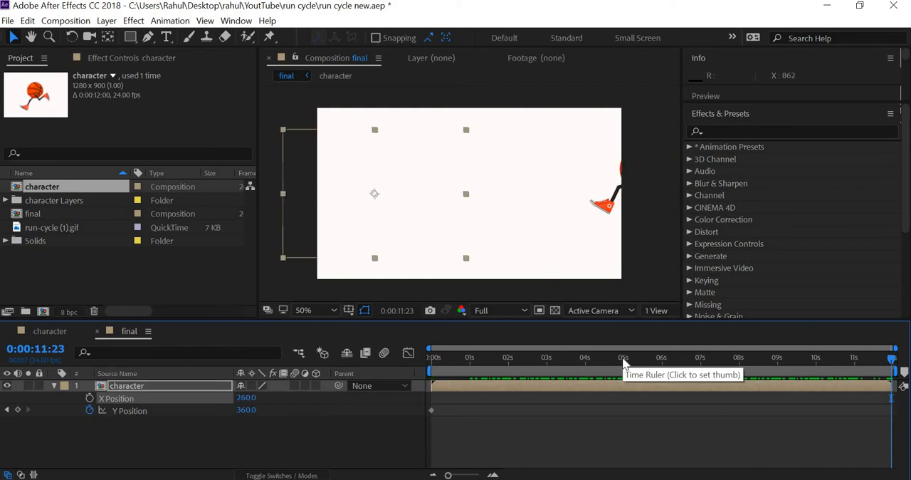
key(shift+Left)
key(shift+Left)
key(shift+Left)
key(shift+Left)
key(shift+Left)
key(shift+Left)
key(shift+Left)
key(shift+Left)
key(shift+Left)
key(shift+Left)
key(shift+Left)
key(shift+Left)
key(shift+Left)
key(shift+Left)
key(shift+Left)
key(shift+Left)
key(shift+Left)
key(shift+Left)
key(shift+Left)
key(shift+Left)
key(shift+Left)
key(shift+Left)
key(shift+Left)
key(shift+Left)
key(shift+Left)
key(shift+Left)
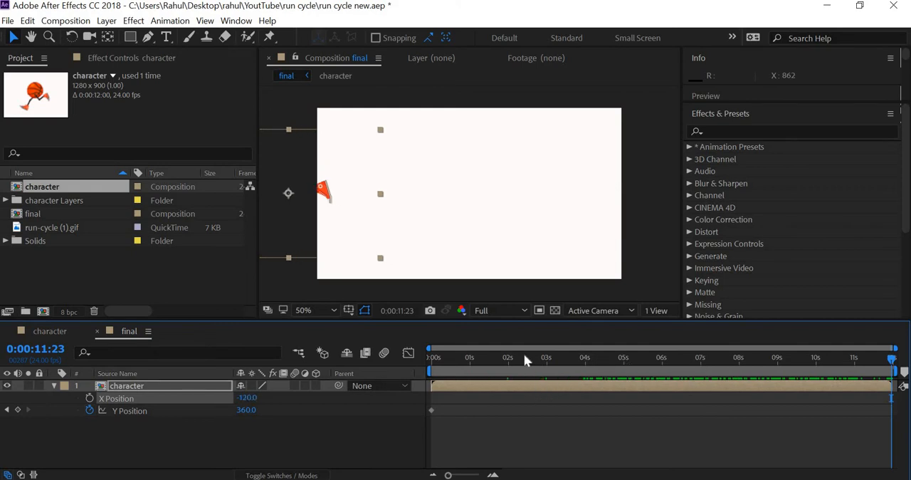
drag(521, 362, 419, 403)
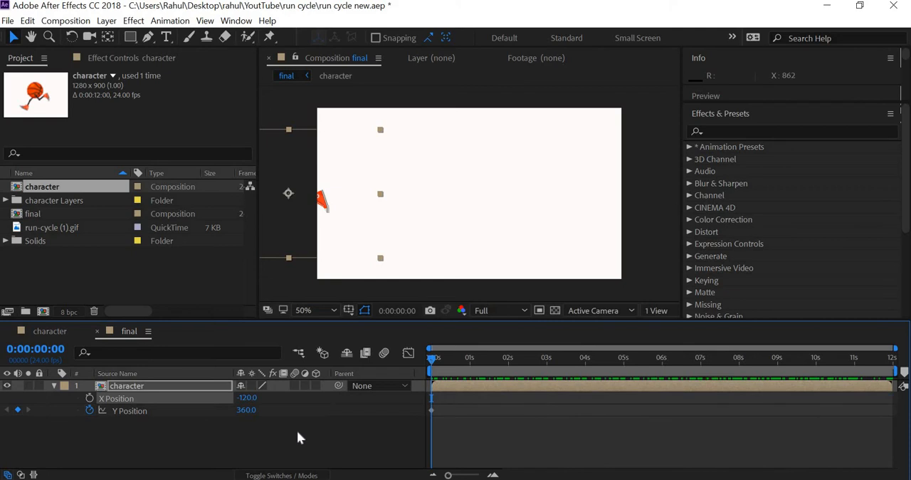
key(End)
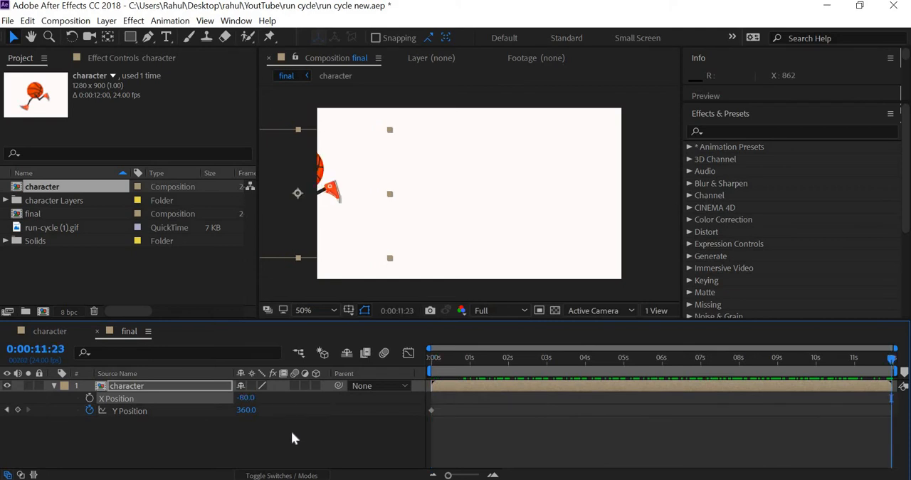
drag(479, 361, 416, 358)
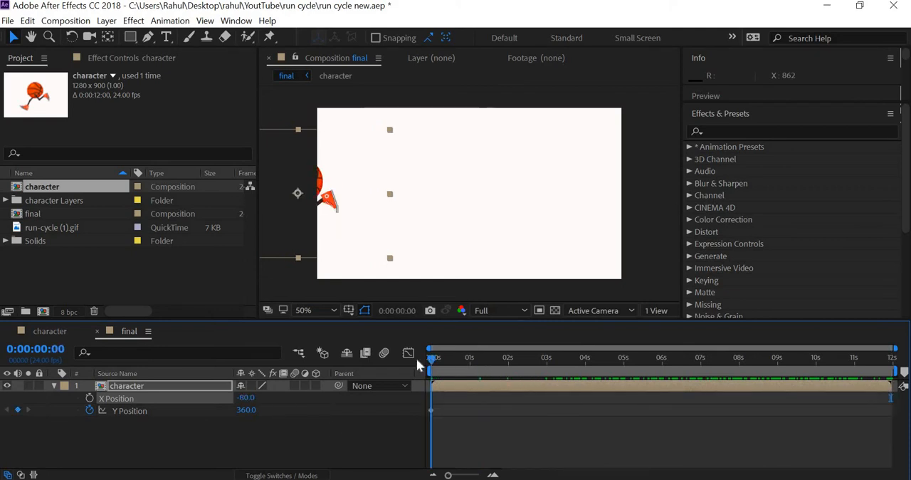
drag(250, 416, 161, 427)
click(160, 427)
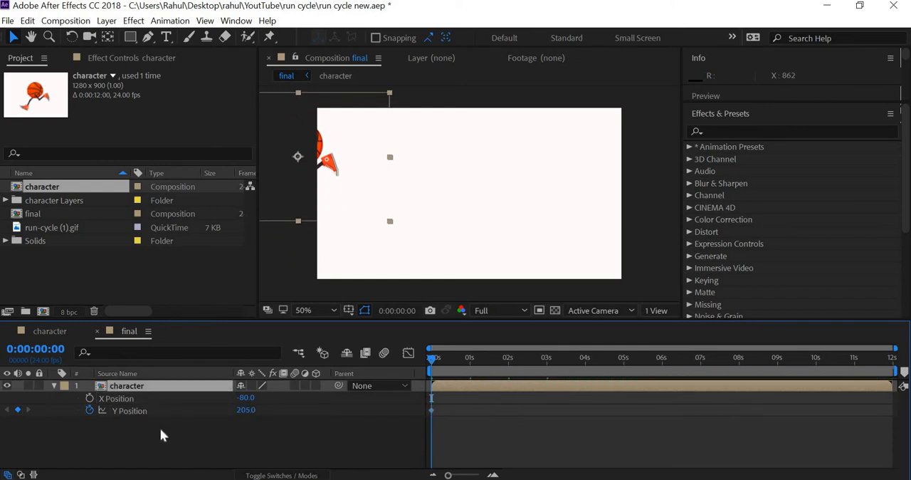
key(ctrl+z)
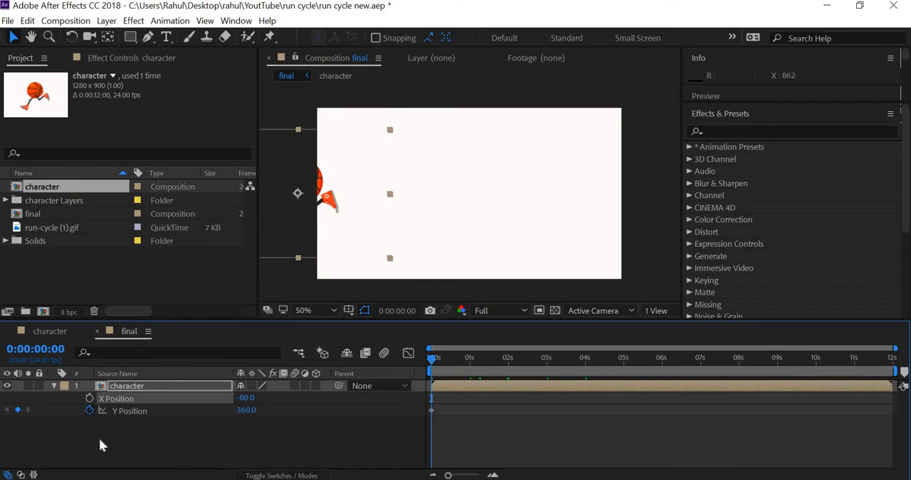
Step: Remove the Y Position keyframing, keyframe X Position at -80, and place that keyframe at 10 seconds
click(90, 410)
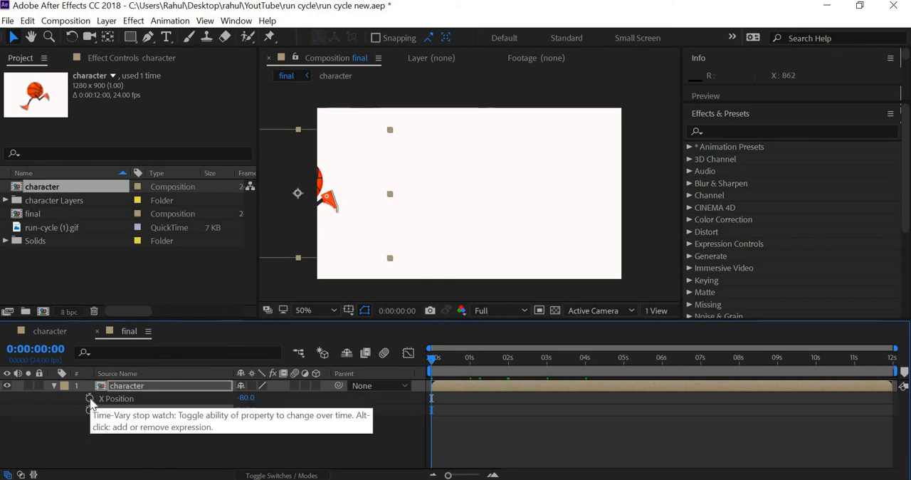
click(89, 398)
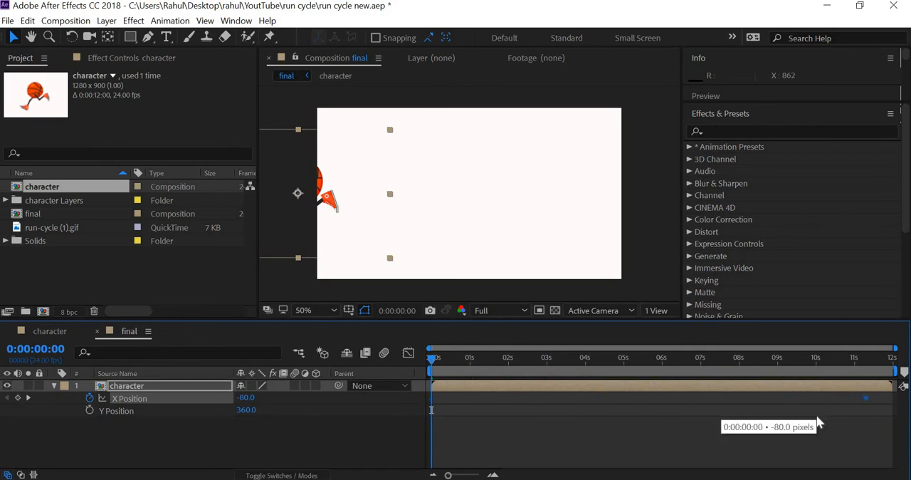
drag(830, 355, 817, 362)
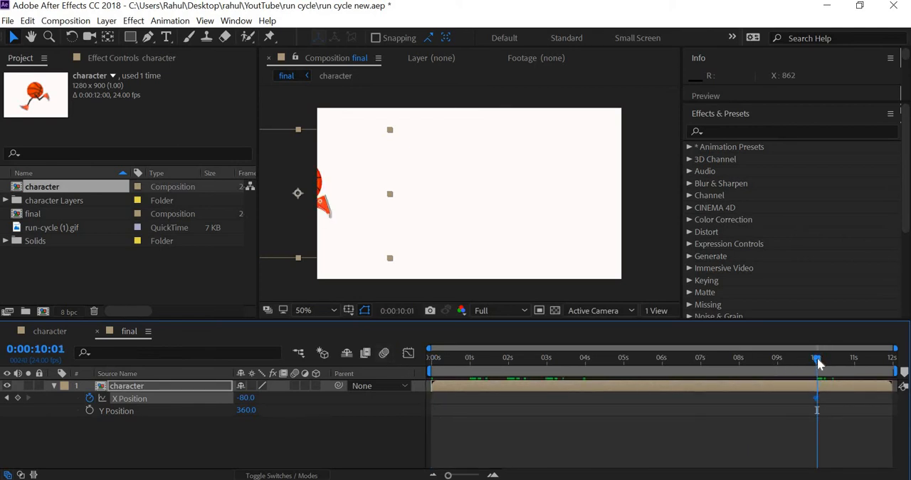
key(Page_Up)
key(Page_Up)
key(Page_Down)
key(Page_Down)
key(Page_Up)
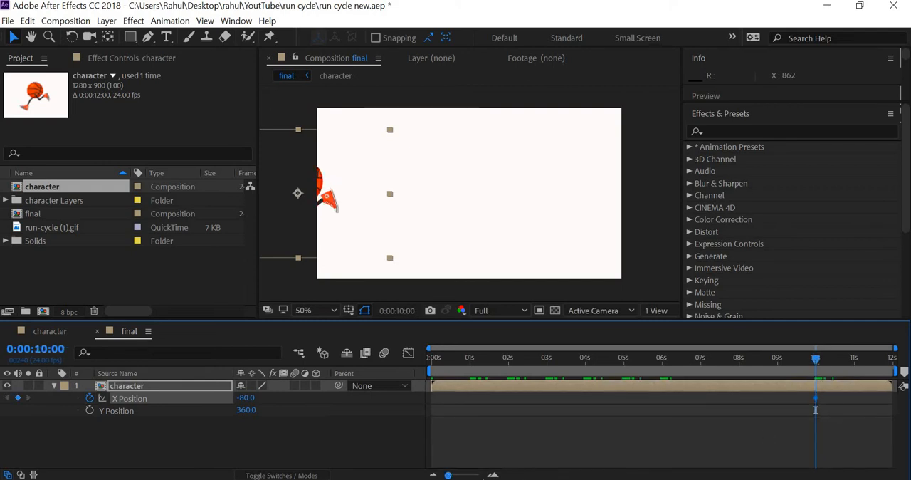
key(semicolon)
key(semicolon)
Step: Set the character layer's X Position at frame 0 to 1377, beyond the scene's right edge
drag(815, 358, 390, 359)
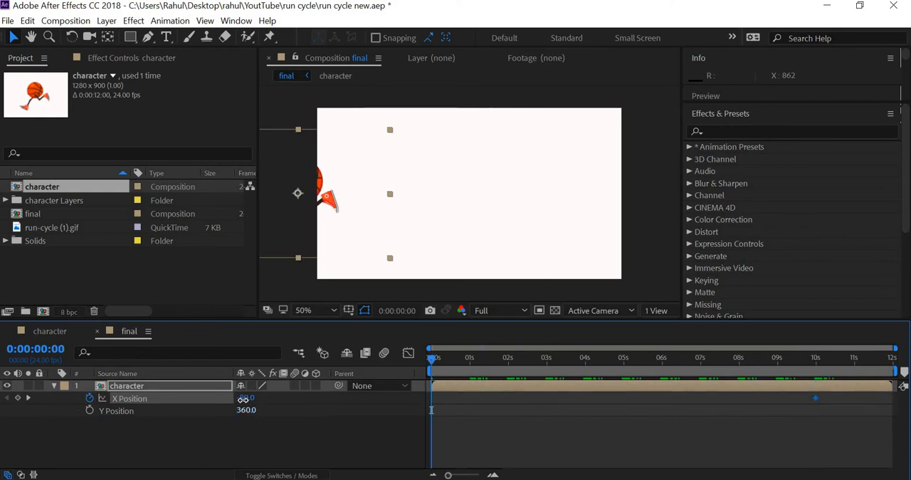
mouse_move(246, 398)
mouse_down()
mouse_move(635, 427)
mouse_move(907, 431)
mouse_move(441, 441)
mouse_move(260, 401)
mouse_up()
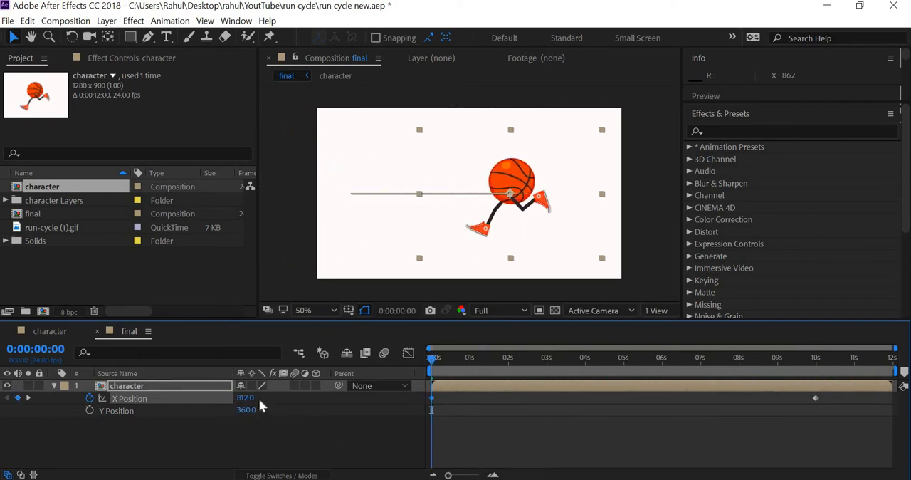
drag(331, 398, 669, 416)
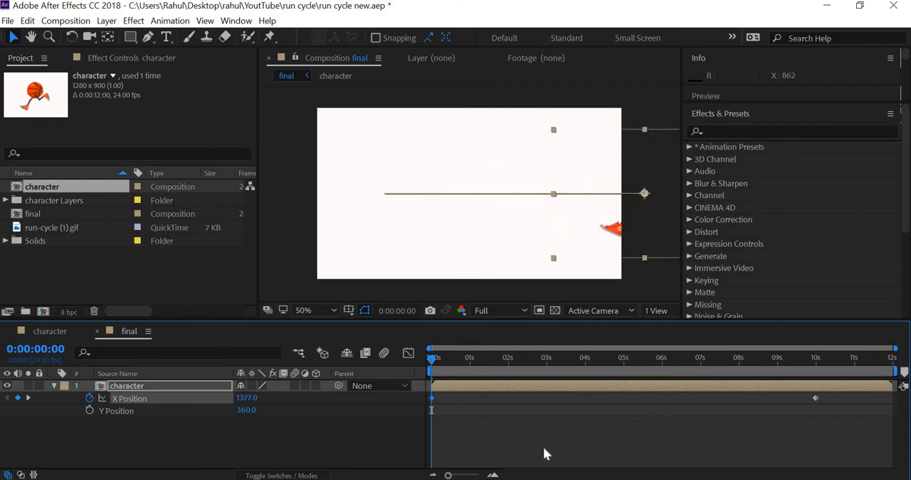
Step: Preview the character's run across the final scene and return to frame 0
key(space)
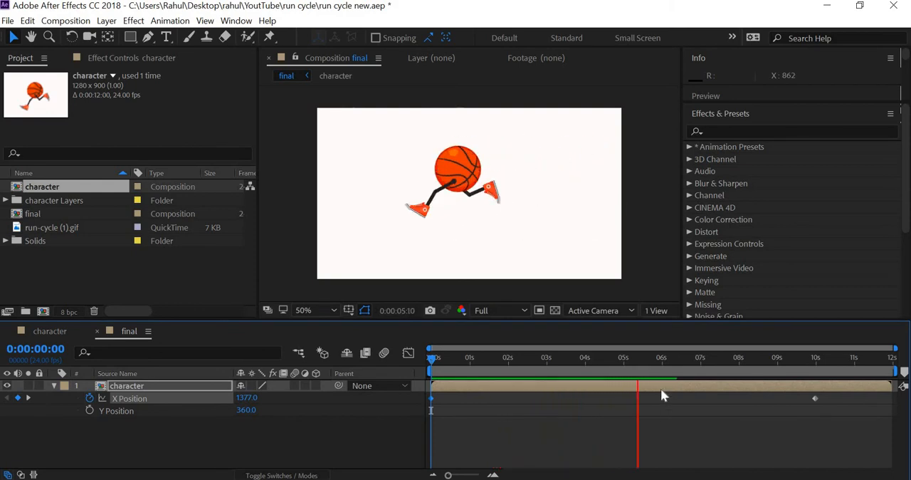
click(647, 360)
drag(438, 367, 407, 363)
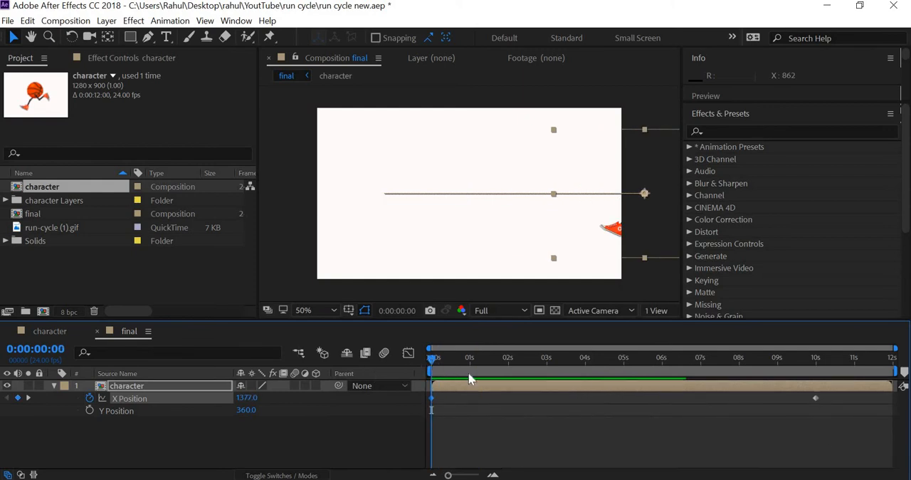
Step: Move the character layer's ending X Position keyframe to 1 second and preview the faster run
drag(468, 375, 469, 375)
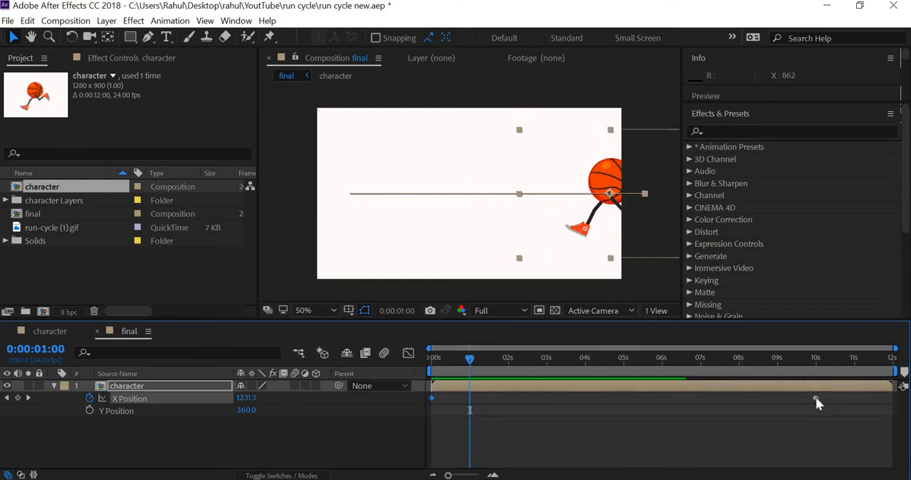
drag(815, 399, 469, 412)
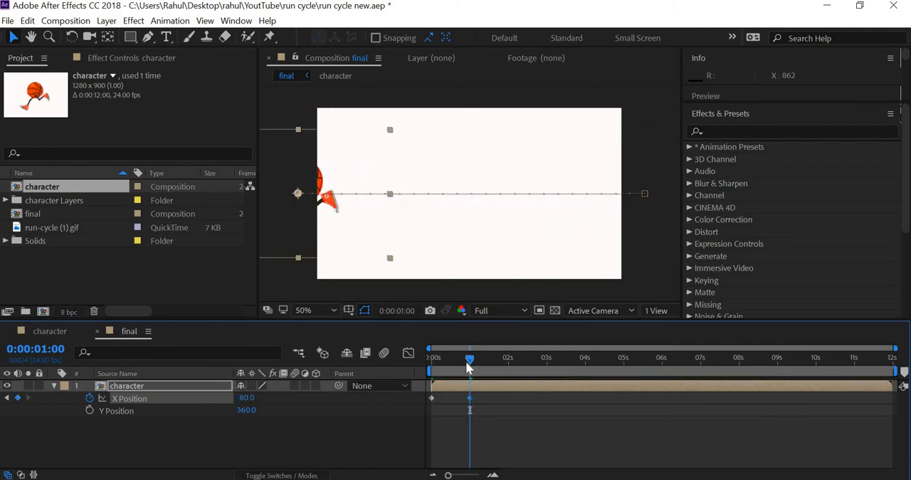
key(Home)
key(space)
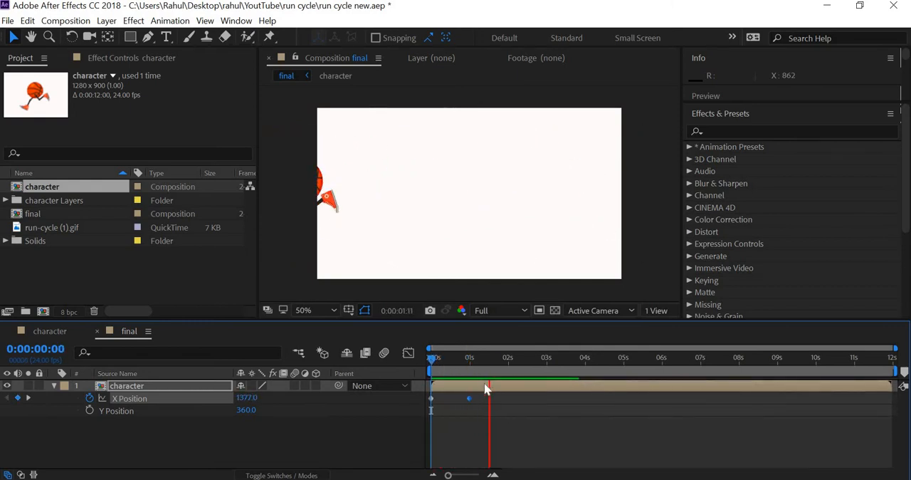
click(488, 359)
key(Home)
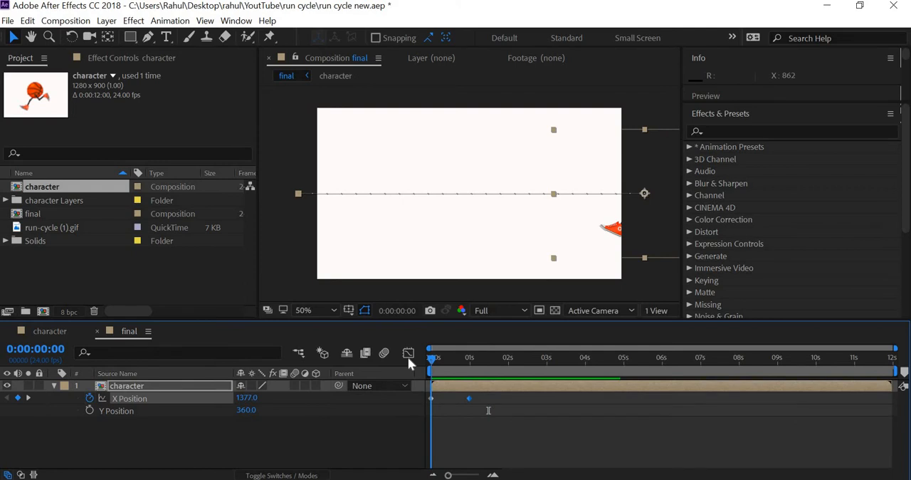
Step: Check the opening frames and set the character layer's X Position at frame 0 to 1340
drag(430, 357, 437, 360)
click(430, 363)
click(436, 363)
click(429, 363)
click(436, 363)
drag(436, 364, 436, 365)
click(430, 364)
click(424, 364)
drag(245, 397, 216, 402)
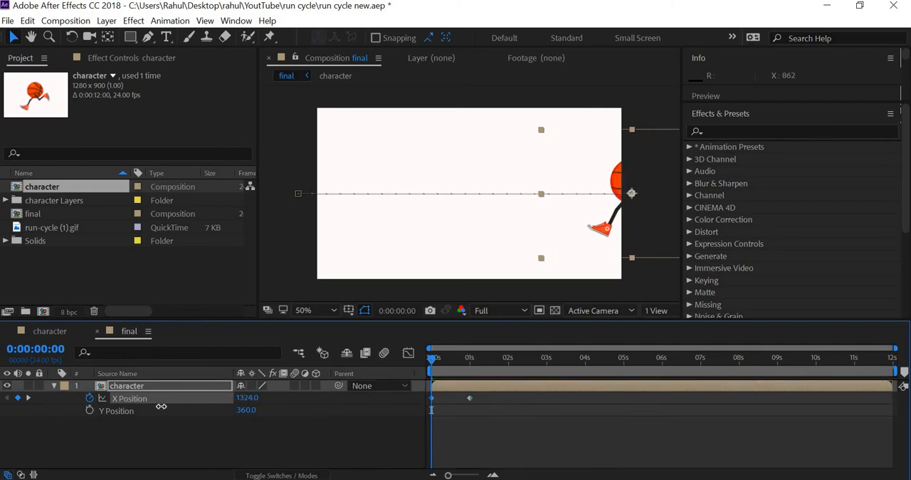
drag(160, 406, 244, 419)
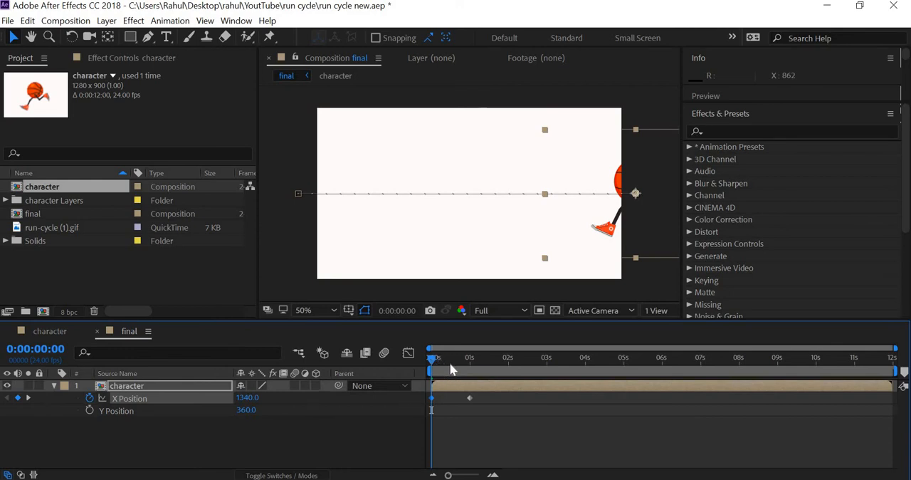
Step: Preview the run from its starting position, inspect the first frames, and return to frame 0
key(space)
drag(426, 366, 438, 369)
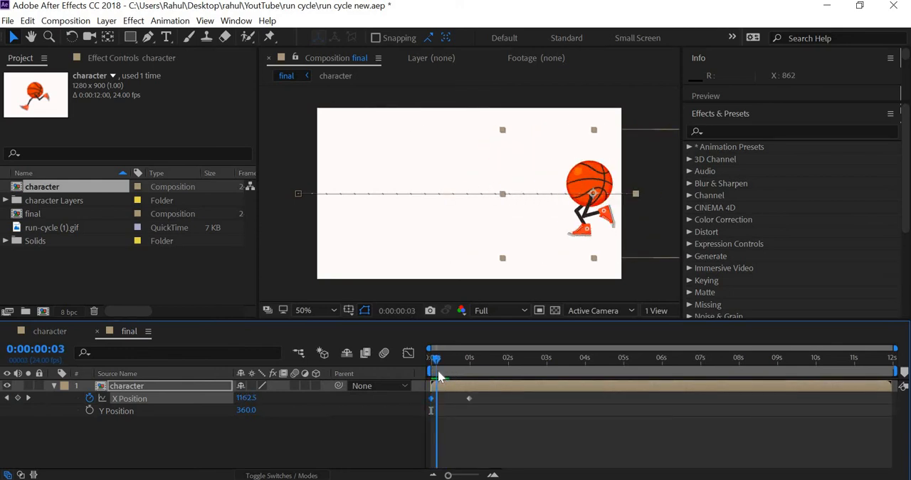
click(508, 356)
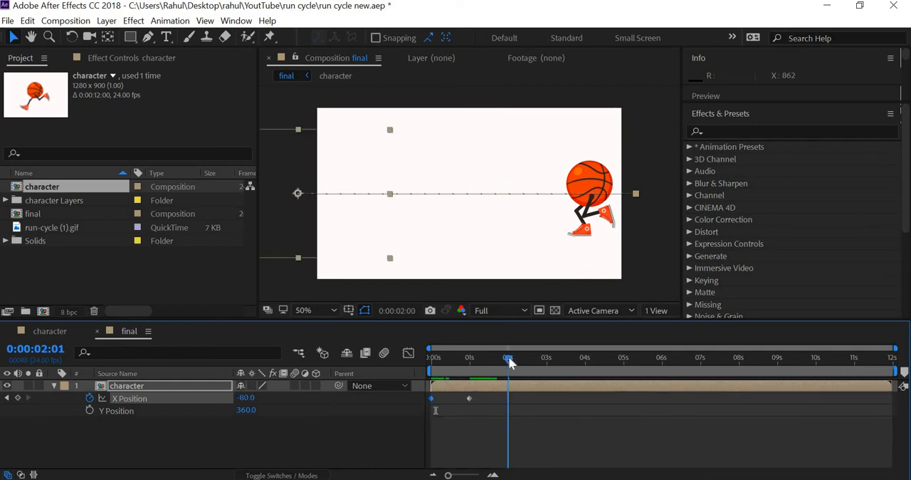
click(434, 359)
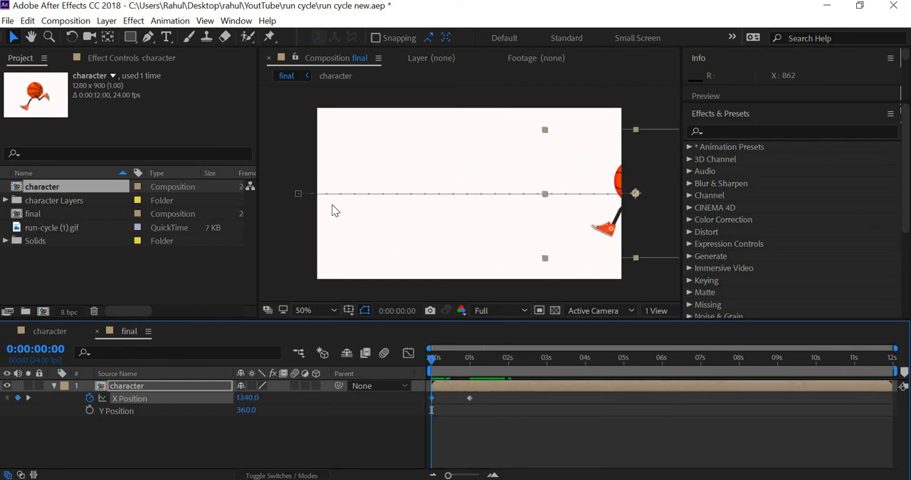
Step: Show the rulers, place a vertical guide at the character's leading foot near the scene's right edge, and compare the foot at frame 3
click(205, 20)
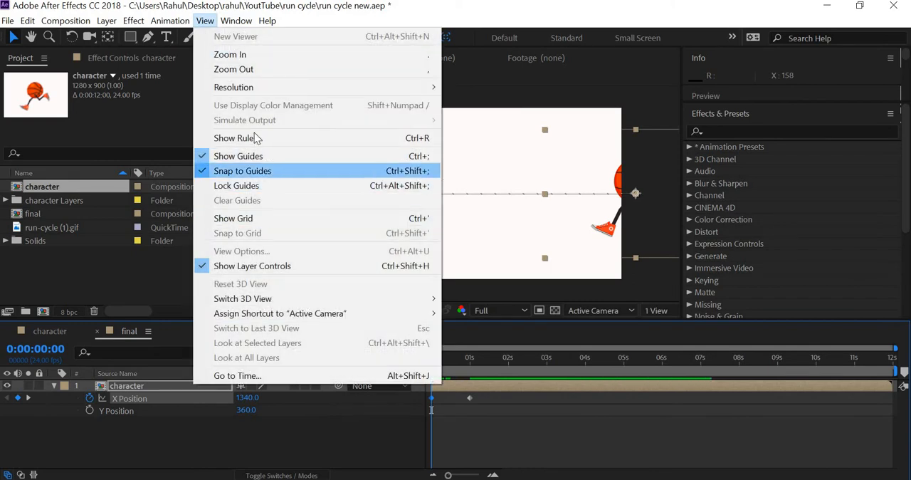
key(ctrl+r)
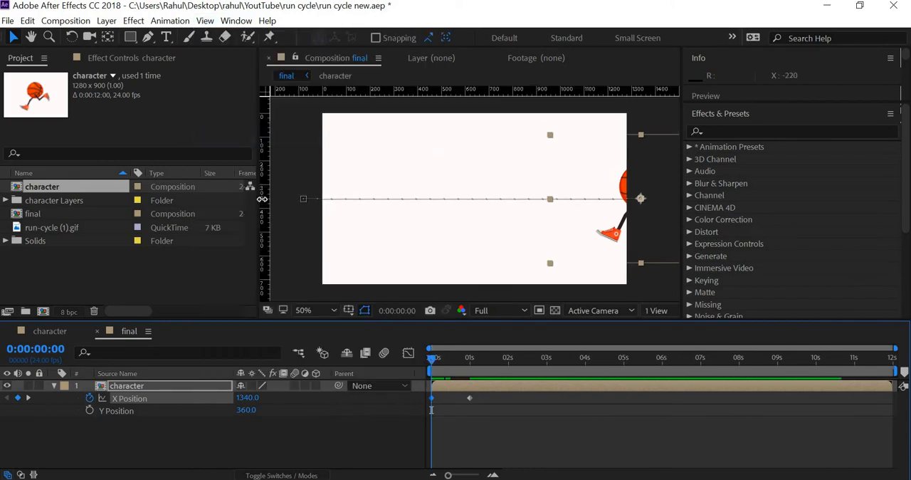
drag(266, 206, 614, 272)
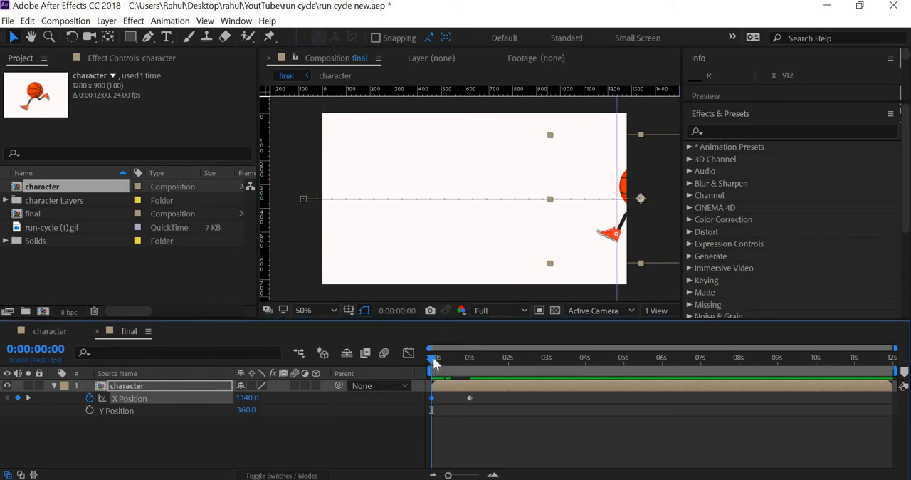
drag(436, 356, 437, 356)
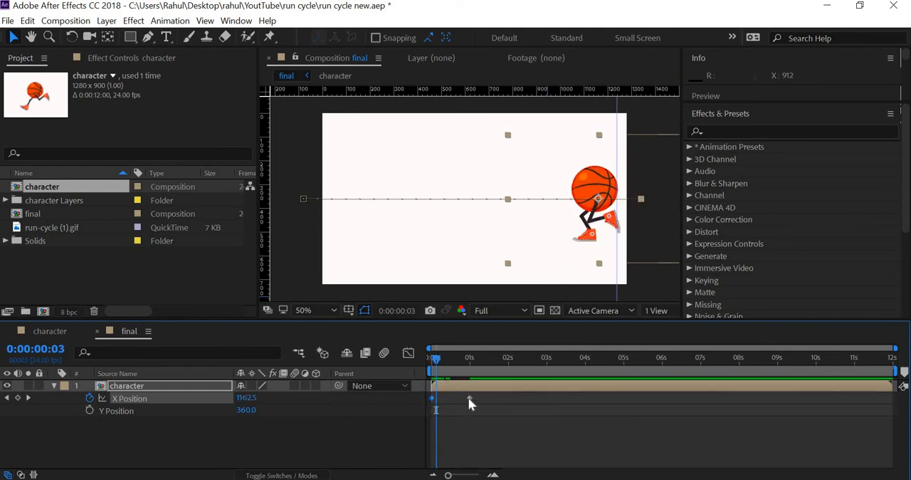
Step: Move the ending X Position keyframe to about 2 seconds and preview the run from frame 0
mouse_move(470, 403)
drag(476, 403, 508, 407)
drag(436, 356, 420, 358)
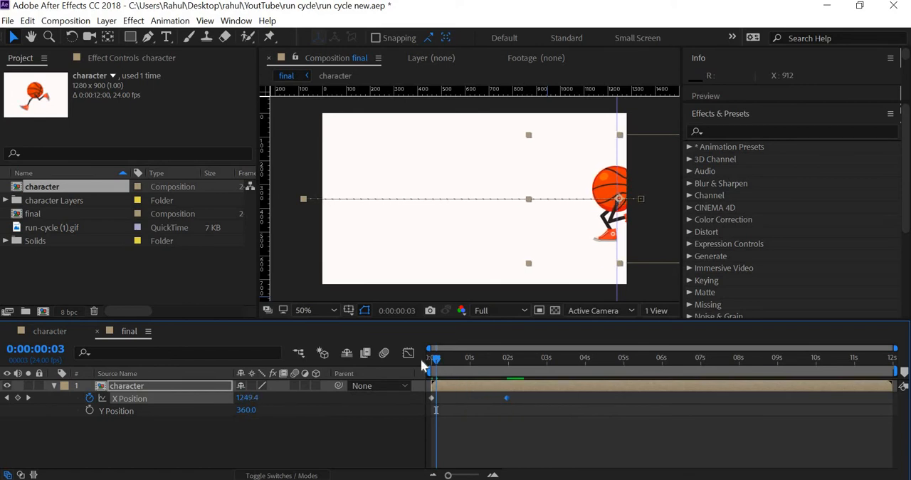
key(space)
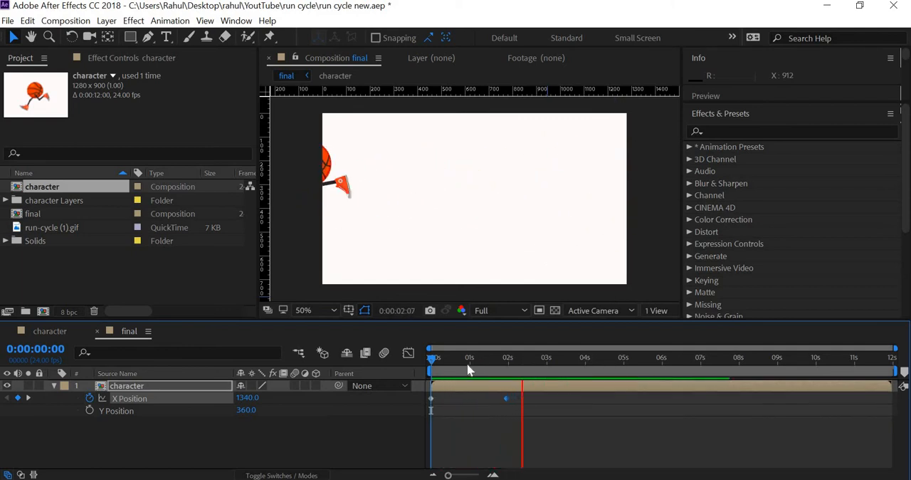
Step: Align the vertical guide with the character's leading foot at frame 12 and compare the foot's position over the following frames
drag(510, 361, 449, 366)
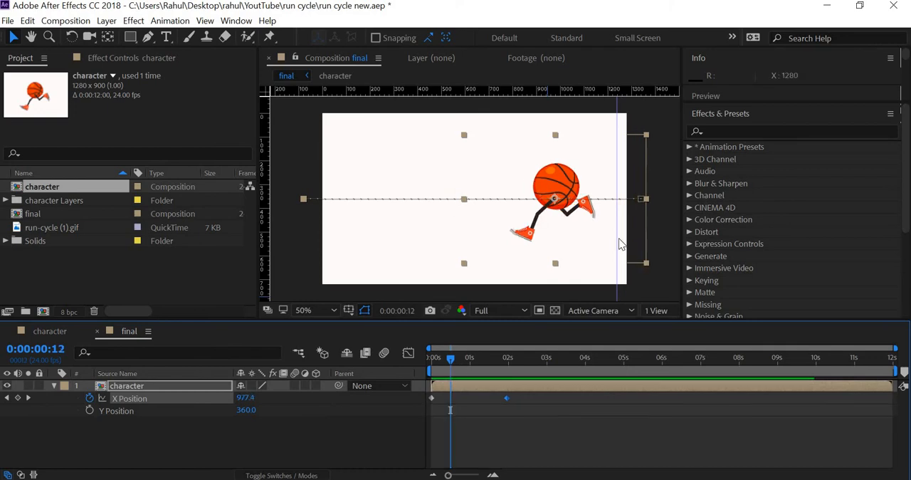
drag(539, 253, 530, 254)
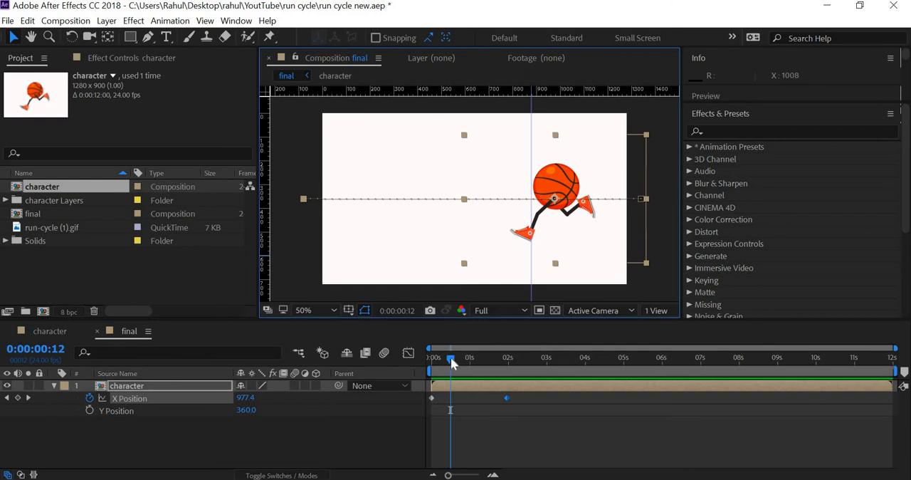
drag(455, 357, 458, 363)
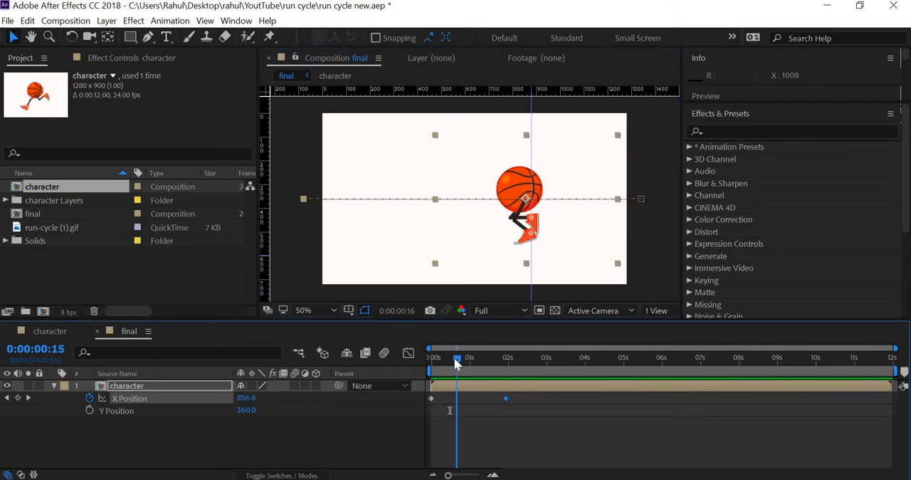
key(Page_Up)
key(Page_Down)
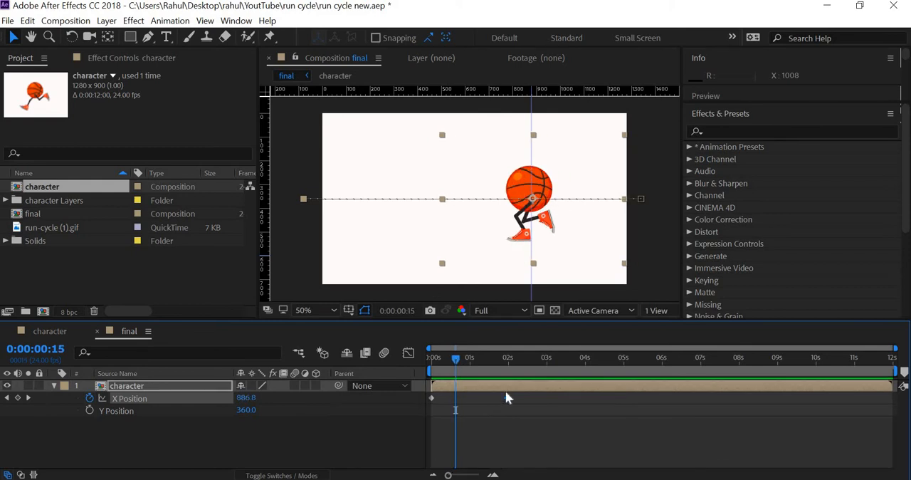
mouse_move(459, 359)
mouse_down()
mouse_move(466, 356)
mouse_move(456, 363)
mouse_up()
key(Page_Up)
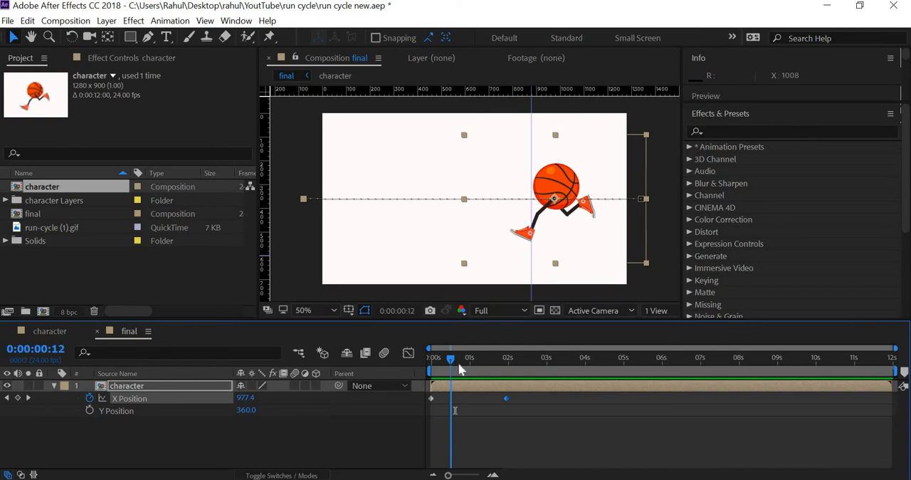
Step: Step back and forth between frames 12 and 18 to examine how the planted foot slides relative to the guide
key(Page_Down)
key(Page_Down)
key(Page_Down)
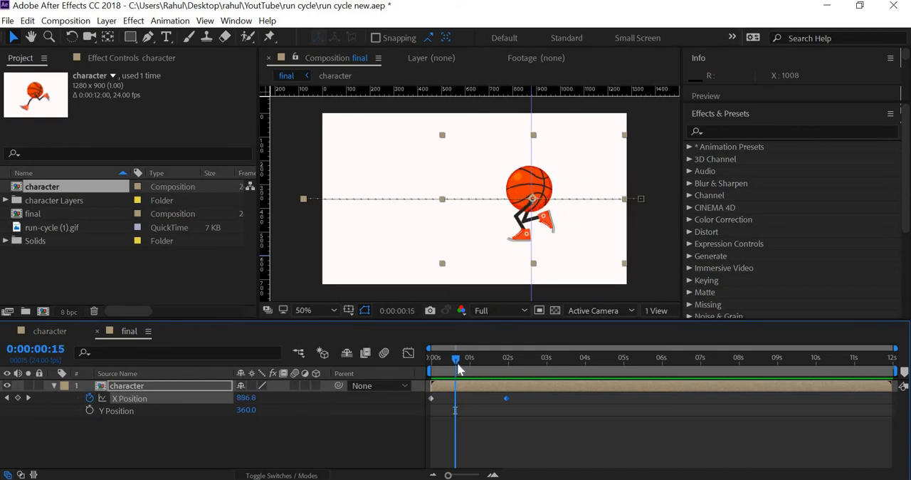
key(Page_Down)
key(Page_Down)
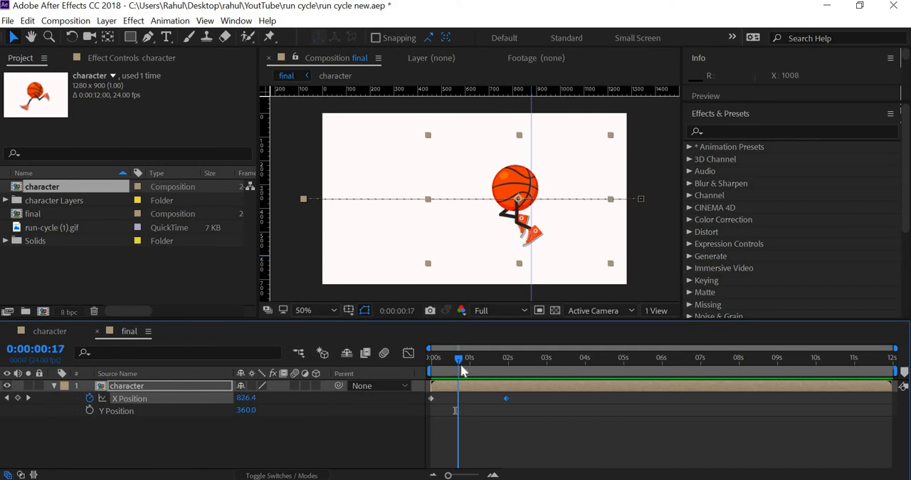
key(Page_Up)
key(Page_Down)
key(Page_Down)
key(Page_Up)
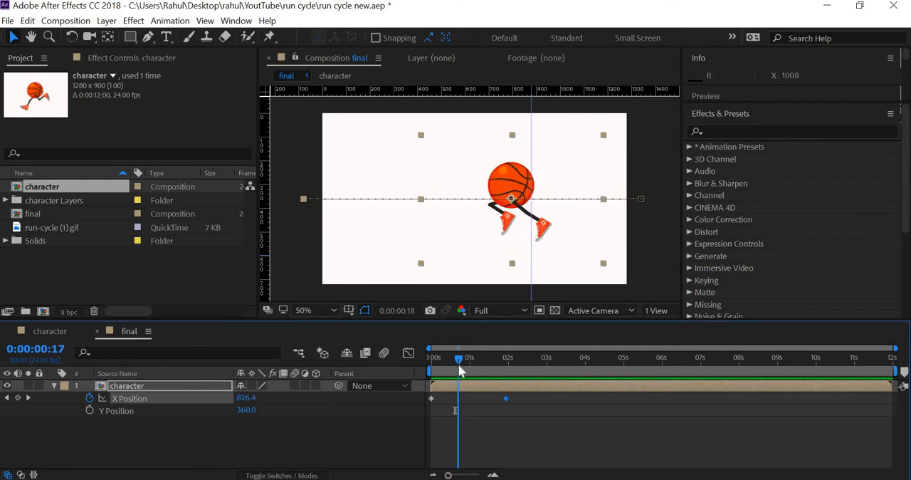
key(Page_Up)
key(Page_Up)
key(Page_Up)
key(Page_Down)
key(Page_Down)
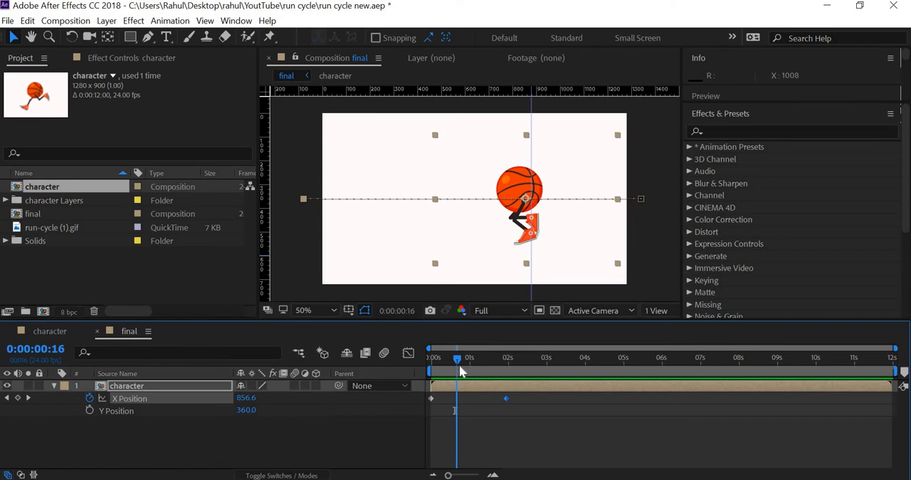
key(Page_Up)
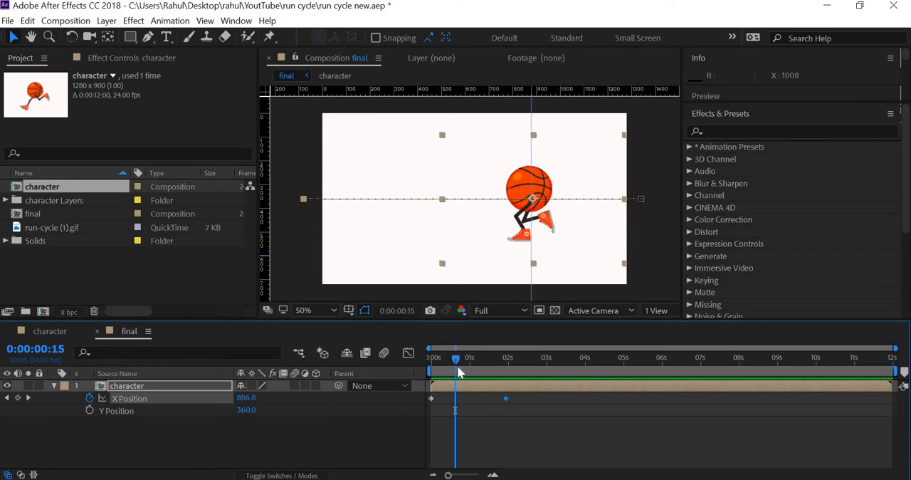
Step: Align the vertical guide with the tip of the planted foot at frame 15 and check the foot's sliding through about frame 20
drag(532, 131, 506, 133)
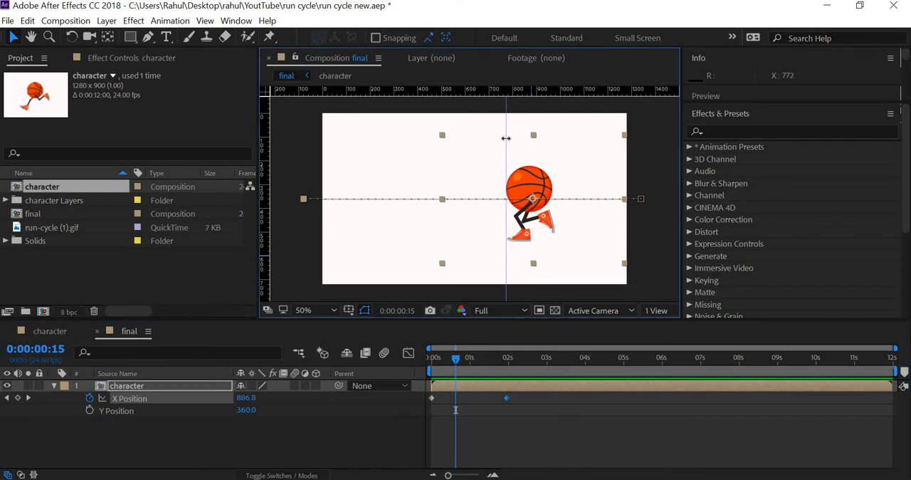
drag(506, 138, 508, 138)
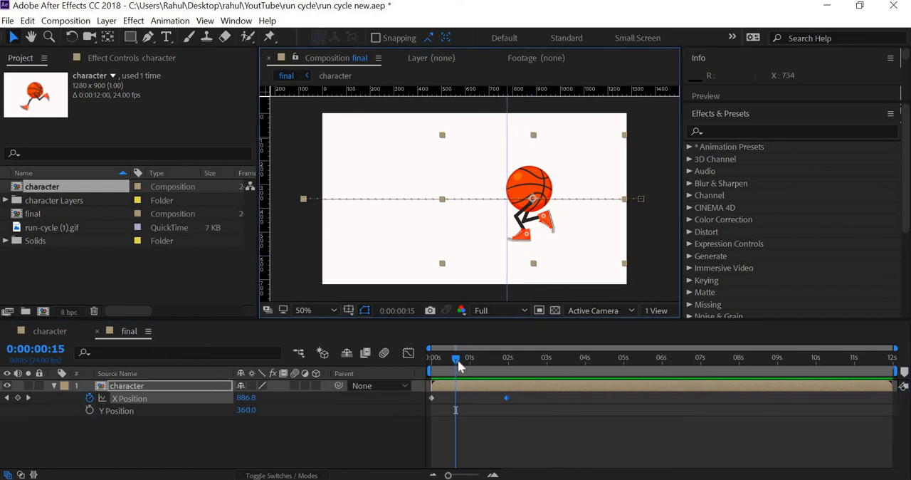
key(Page_Down)
key(Page_Down)
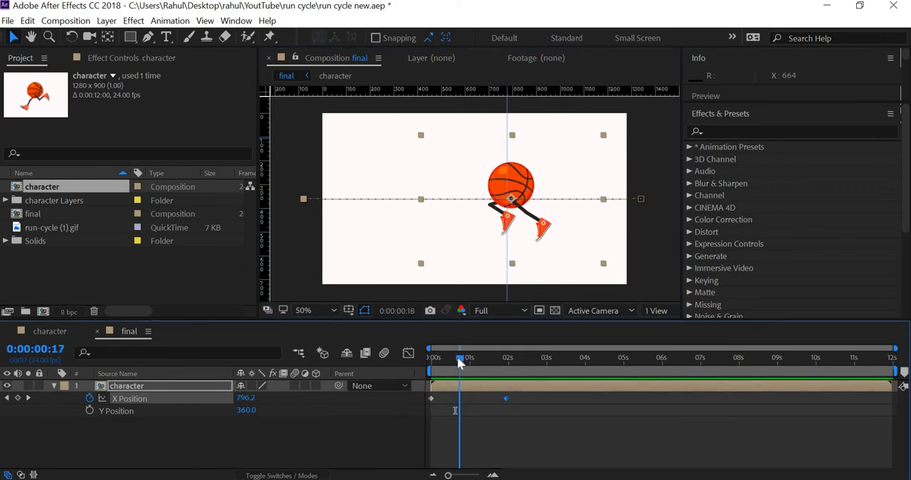
key(Page_Up)
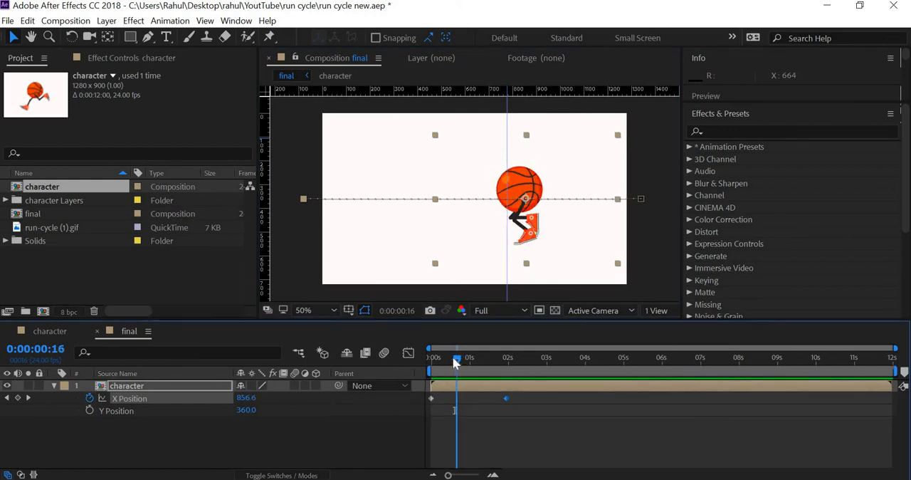
drag(455, 360, 461, 361)
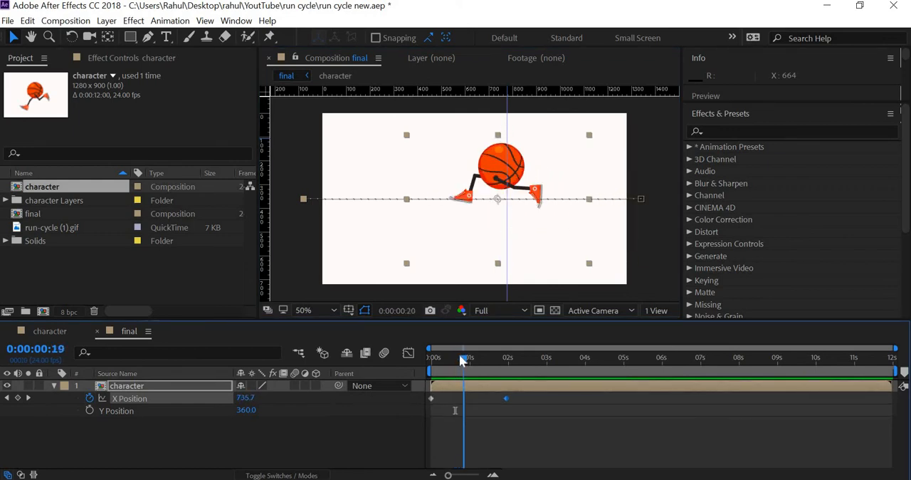
click(460, 359)
click(458, 357)
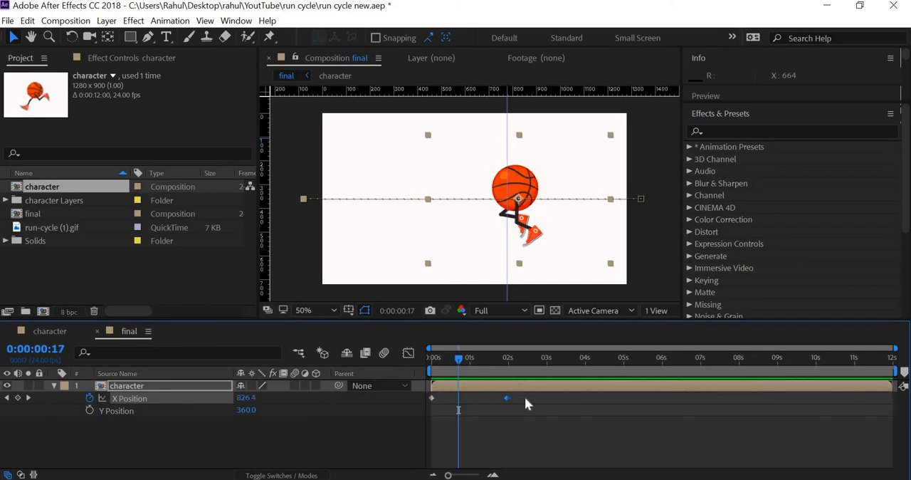
Step: Move the ending X Position keyframe slightly earlier, to about 1.75 seconds, and preview the run from the start
mouse_move(506, 399)
mouse_down()
mouse_move(494, 400)
mouse_move(501, 406)
mouse_up()
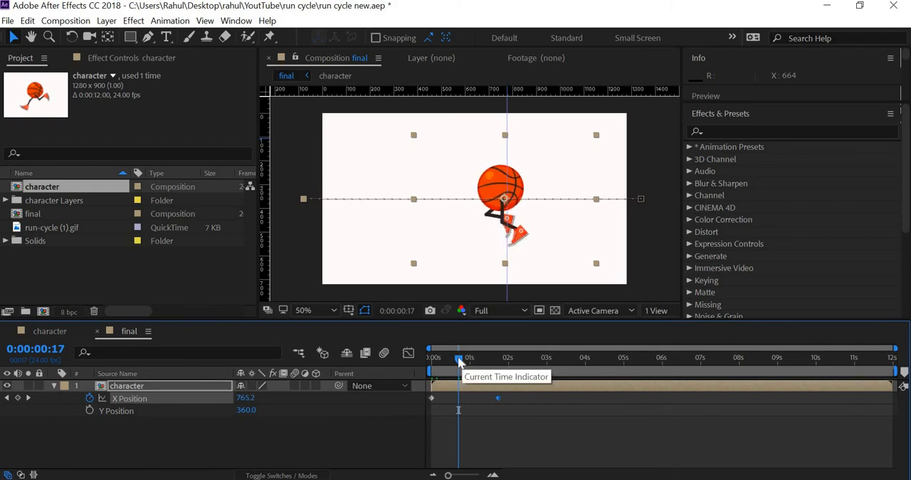
drag(464, 357, 437, 368)
key(space)
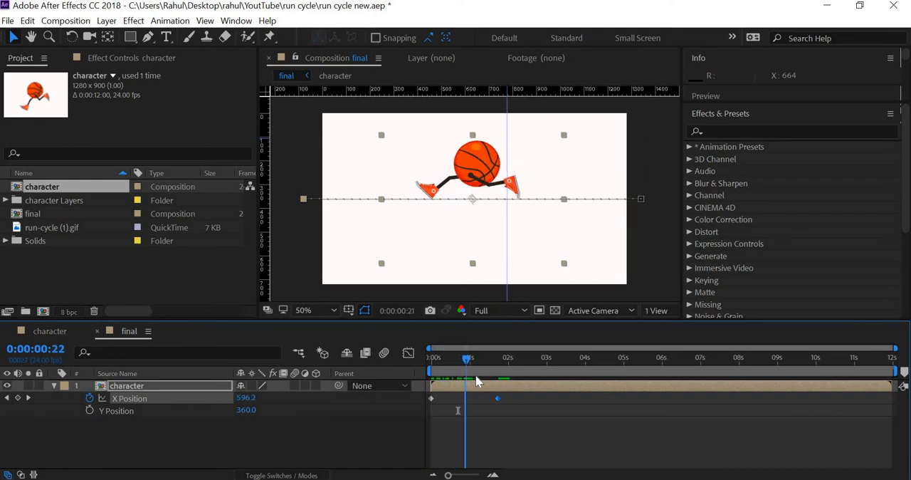
Step: Deselect the character layer and preview the run across the final composition from the start
key(space)
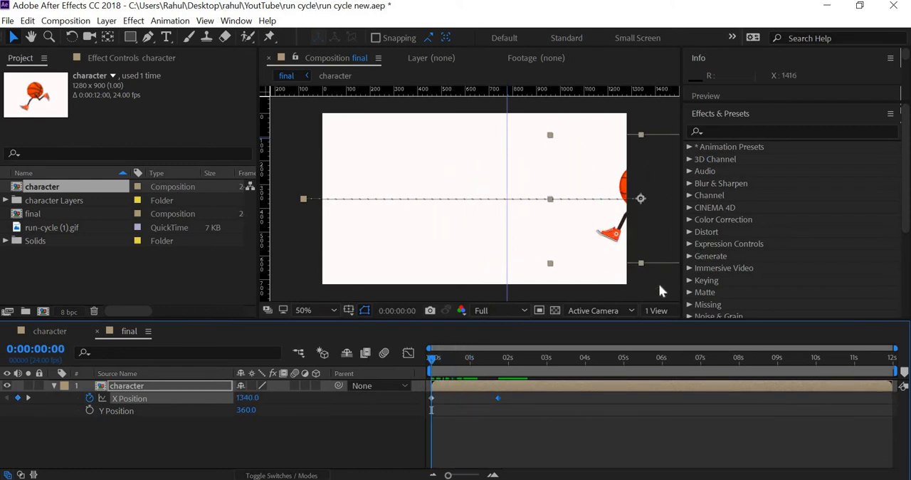
click(658, 283)
key(space)
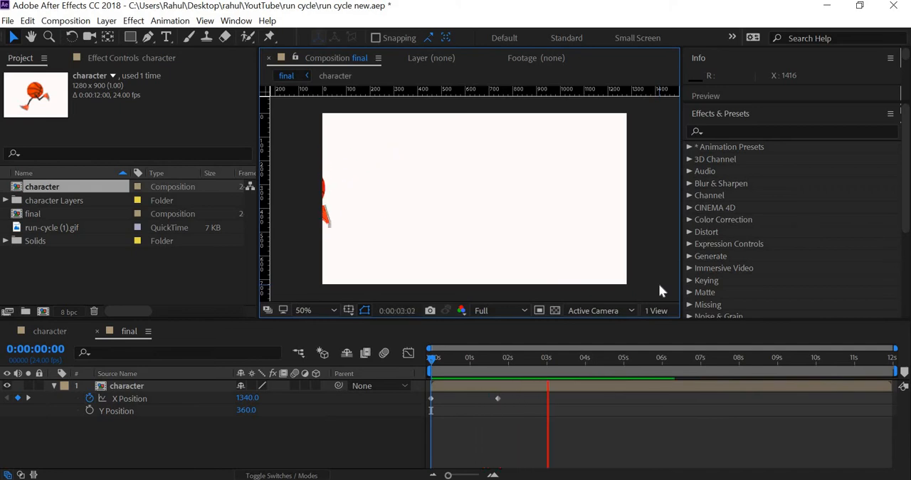
key(space)
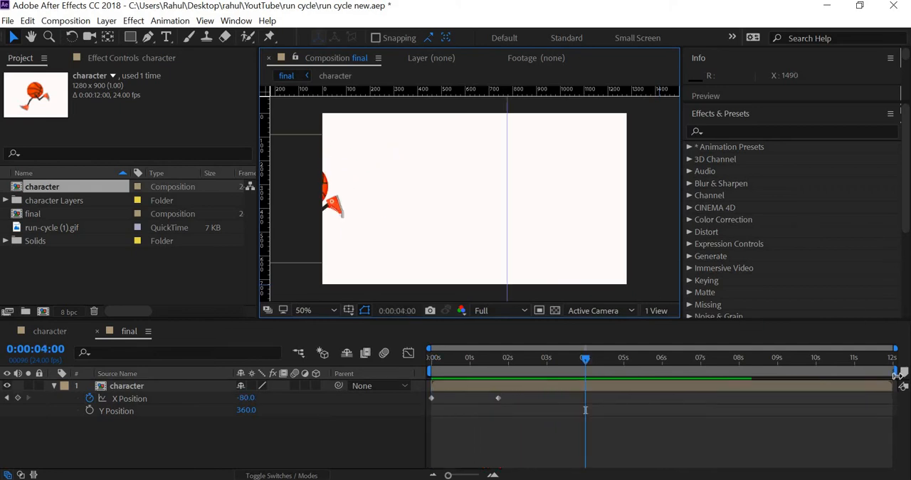
Step: Shorten the work area to end at the last X Position keyframe and preview the run looping within it
drag(895, 375, 503, 411)
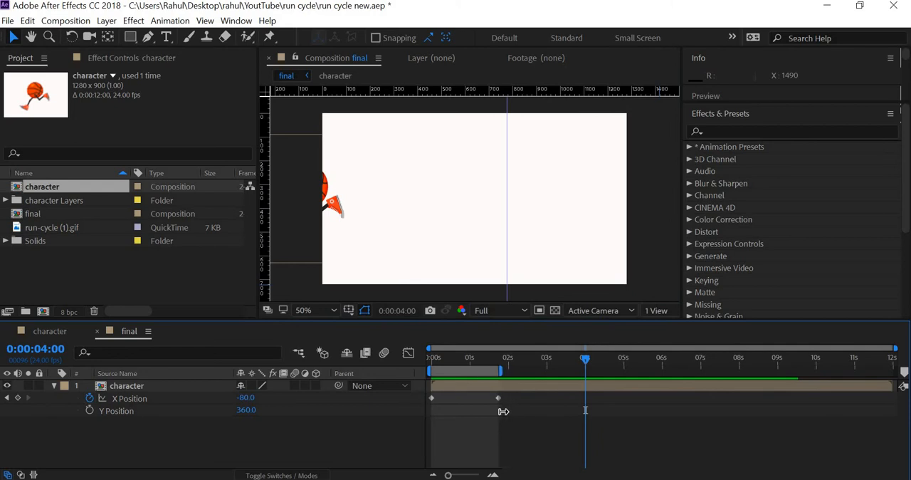
key(space)
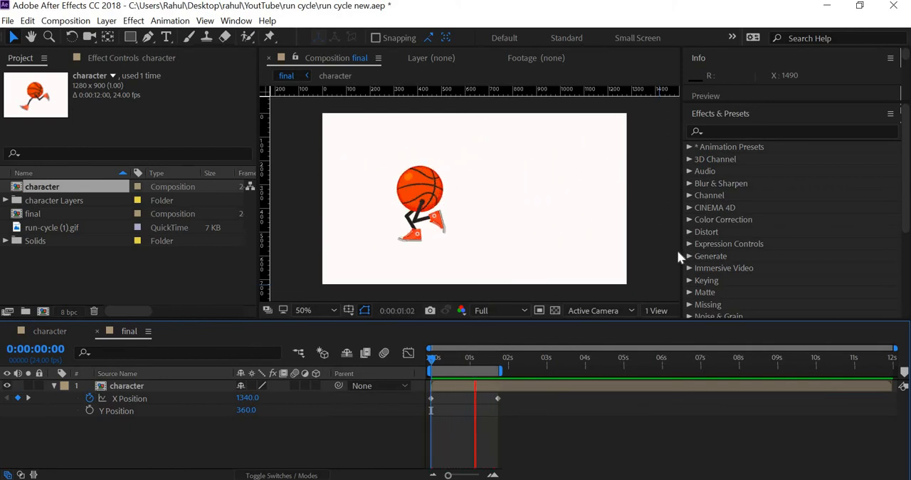
key(space)
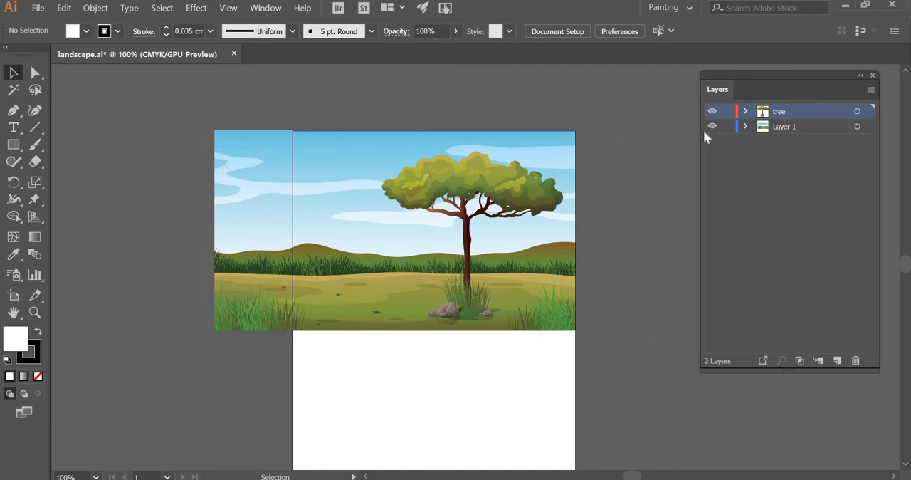
Step: Switch to landscape.ai in Illustrator and hide the tree layer briefly to check the background beneath, restoring its visibility
click(710, 111)
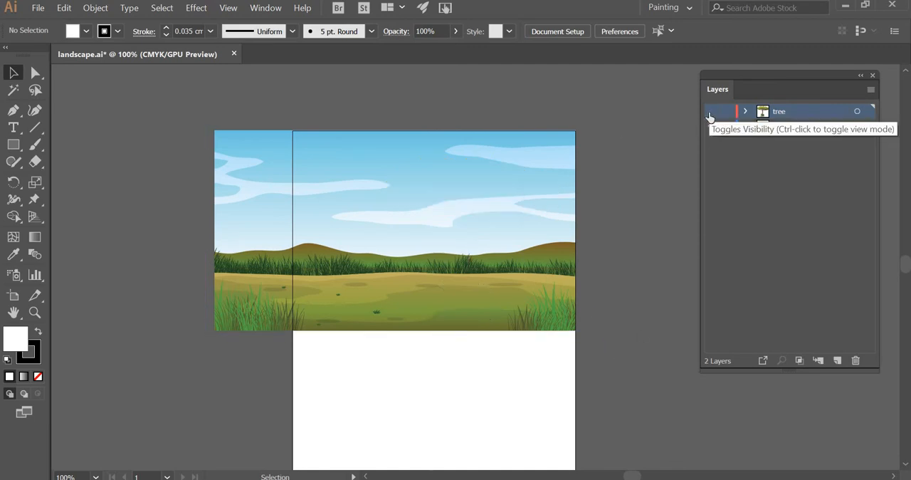
click(711, 111)
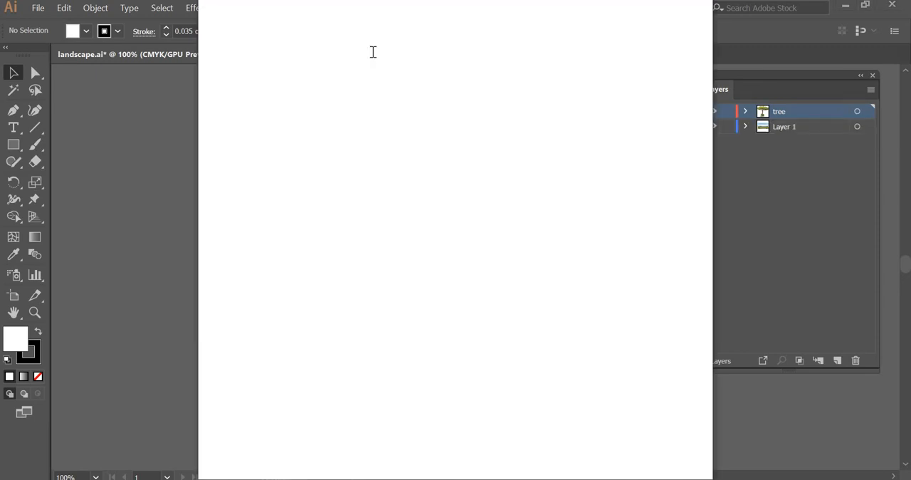
Step: Switch to Chrome, open freepik.com and maximize the browser window
click(379, 47)
text(freepik.c)
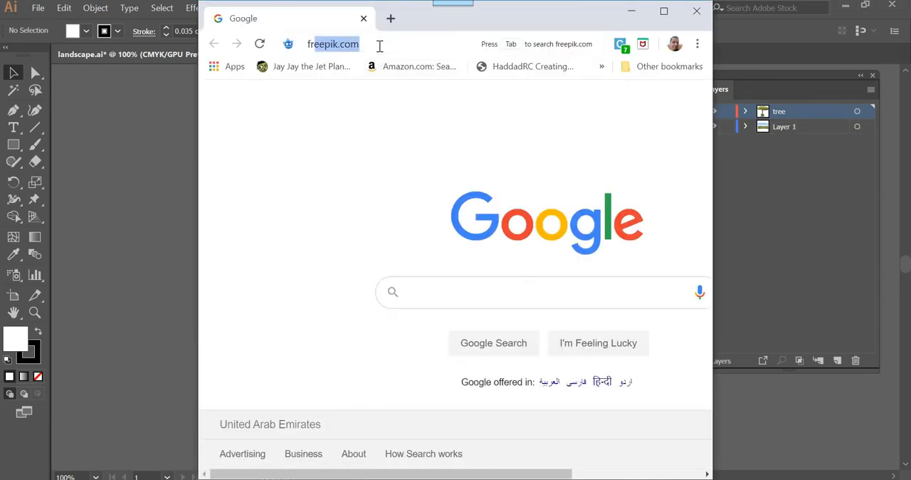
text(om)
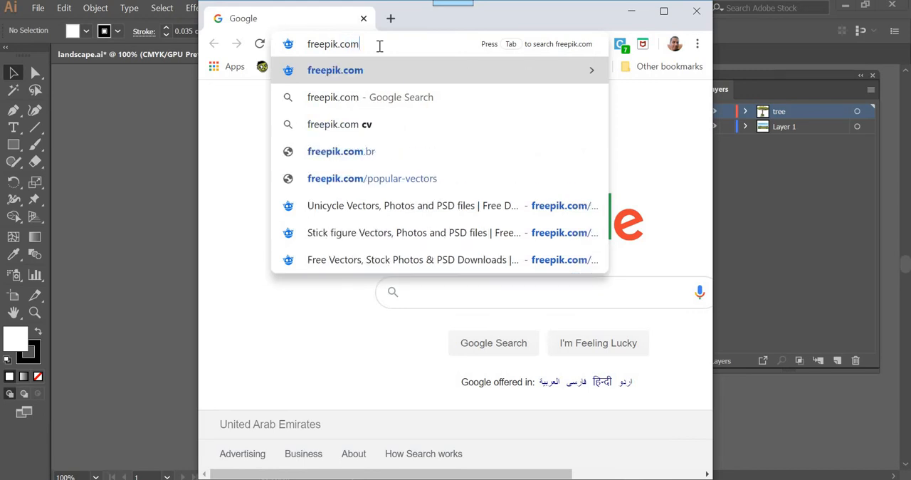
key(Return)
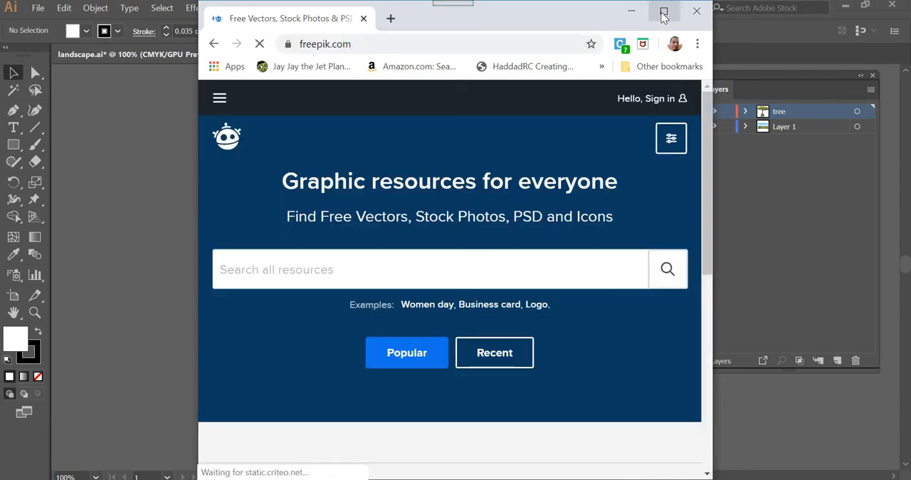
click(664, 12)
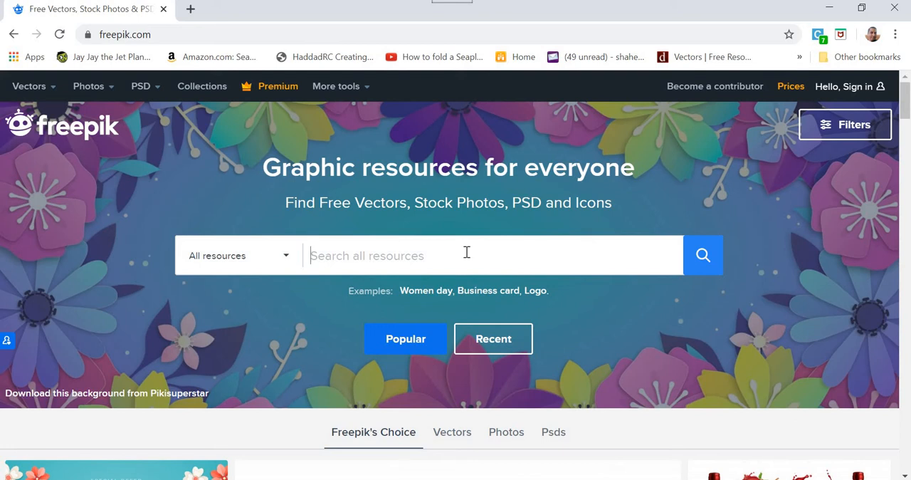
Step: Search Freepik for "nature" across all resources and skim the first results
text(natu)
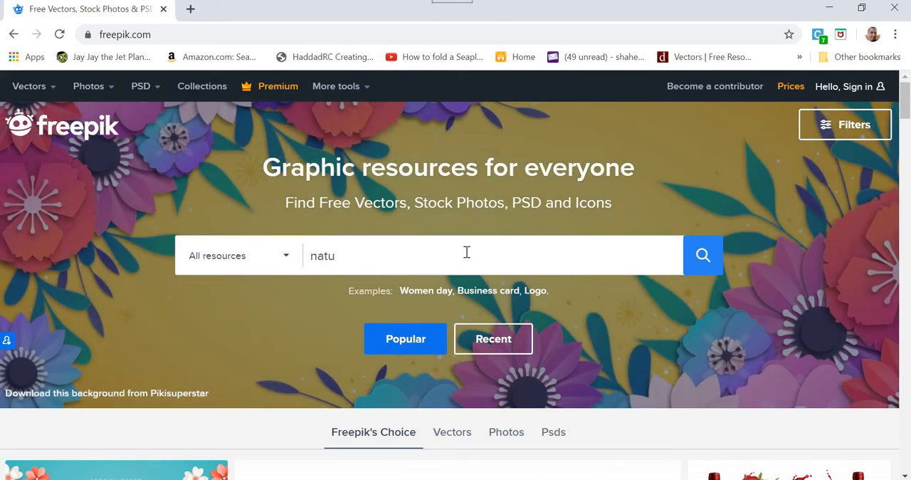
text(re)
key(Return)
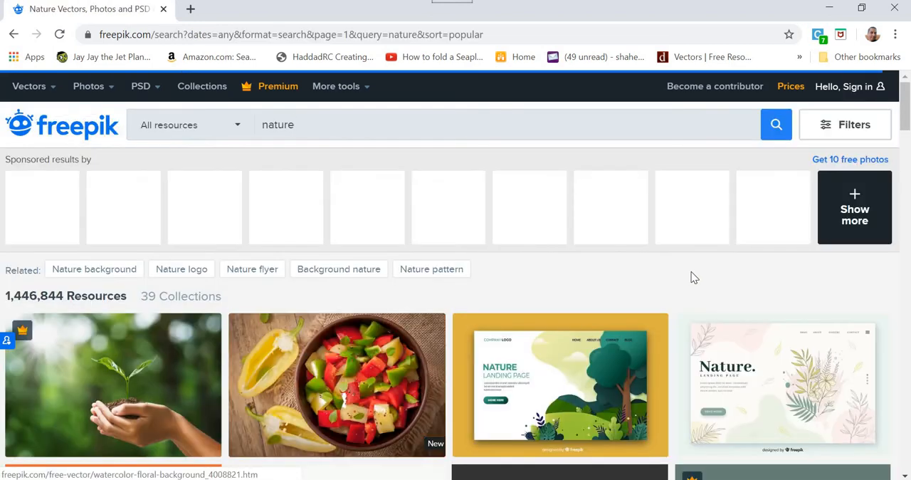
mouse_move(567, 328)
scroll(567, 328, down, 5)
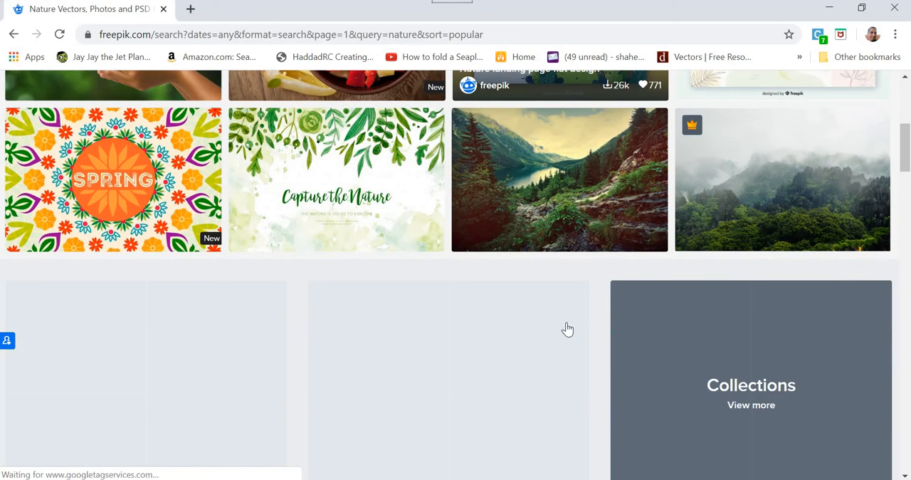
scroll(567, 328, up, 5)
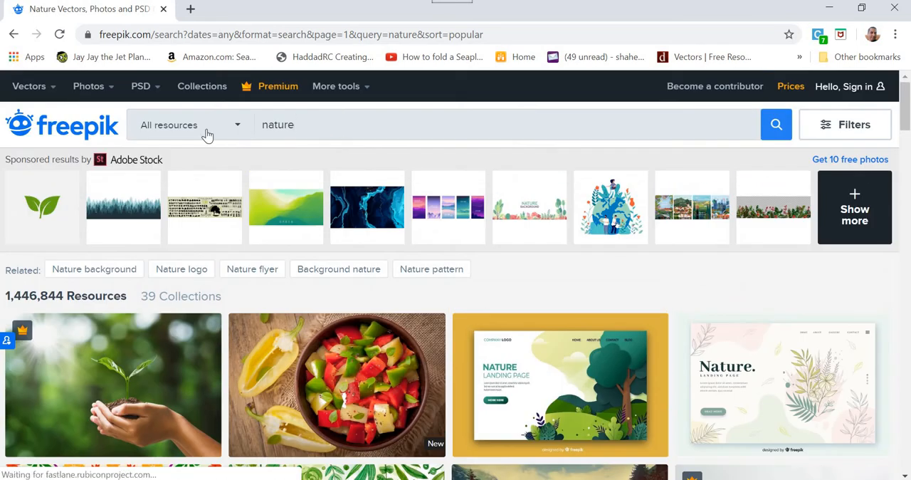
Step: Replace the Freepik search with "landscape"
click(207, 136)
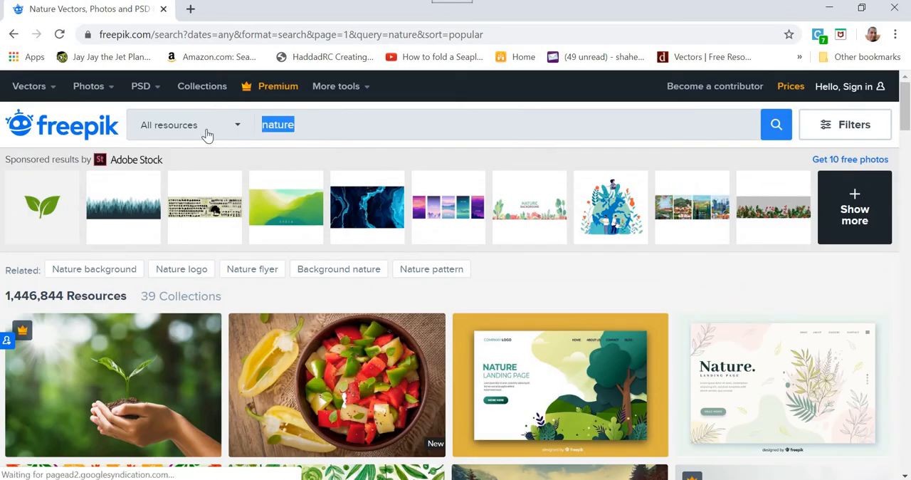
text(landscape)
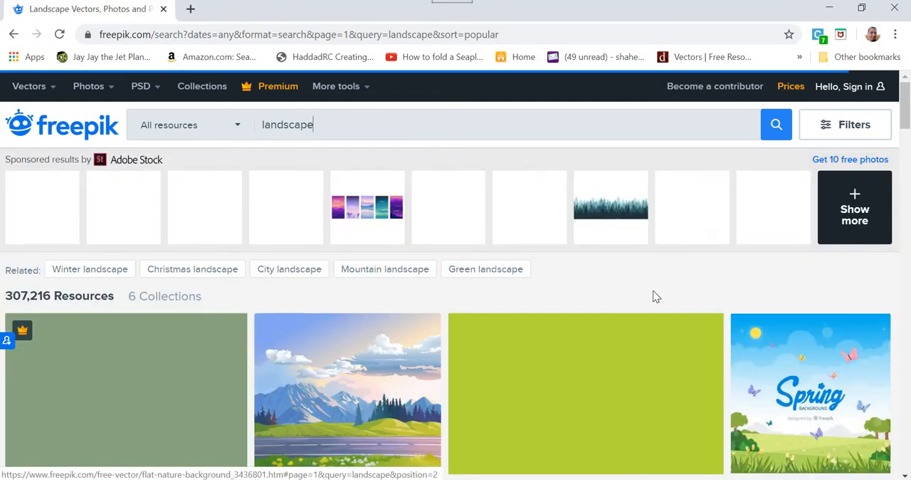
Step: Browse the landscape search results to examine which illustrations could serve as a background for the running character
scroll(654, 297, down, 1)
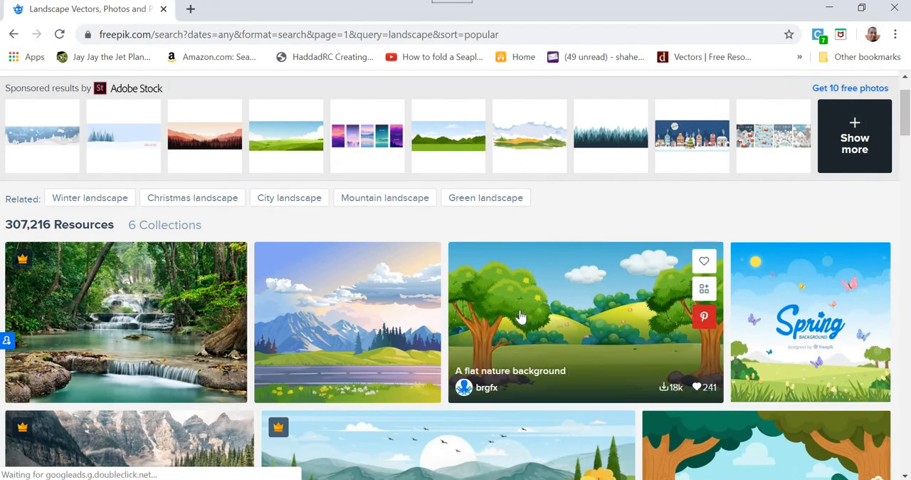
scroll(520, 315, down, 5)
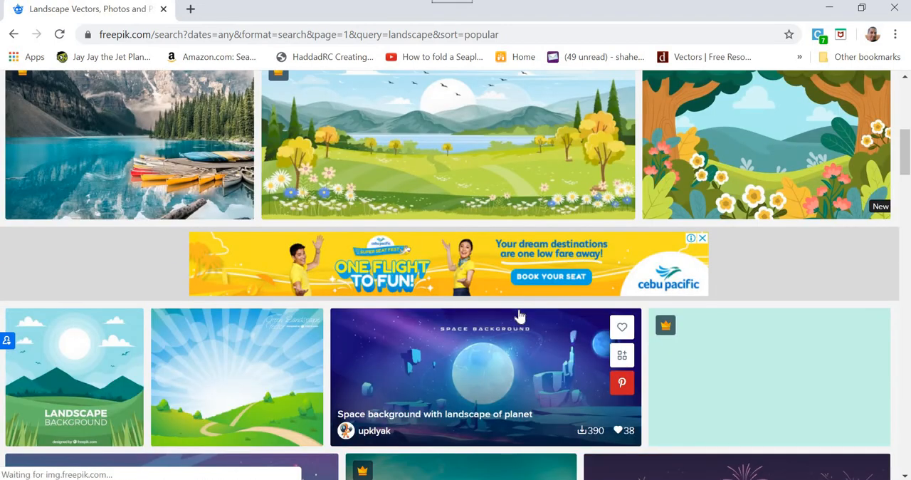
scroll(519, 315, down, 4)
scroll(520, 316, down, 2)
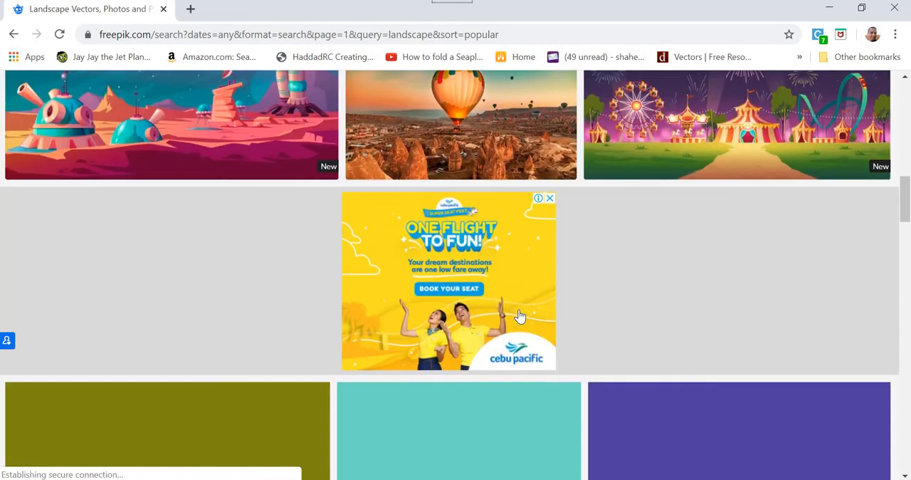
scroll(520, 316, down, 3)
scroll(520, 315, down, 4)
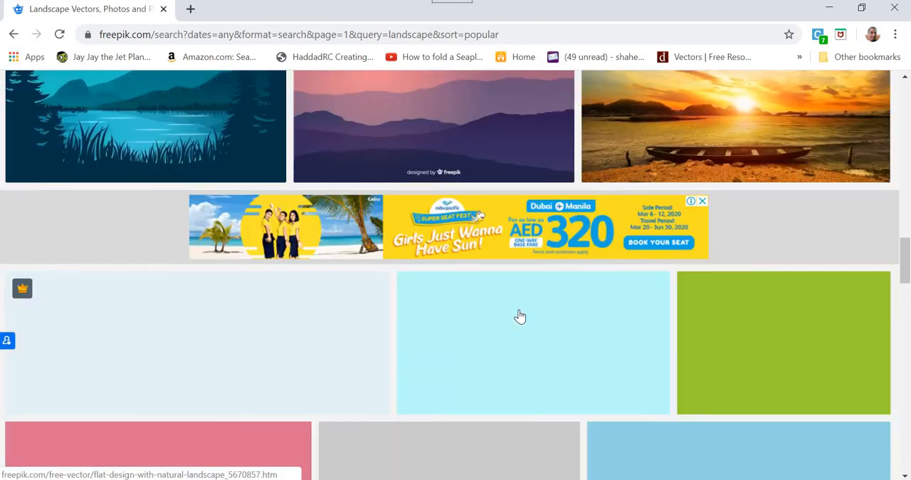
scroll(520, 316, down, 5)
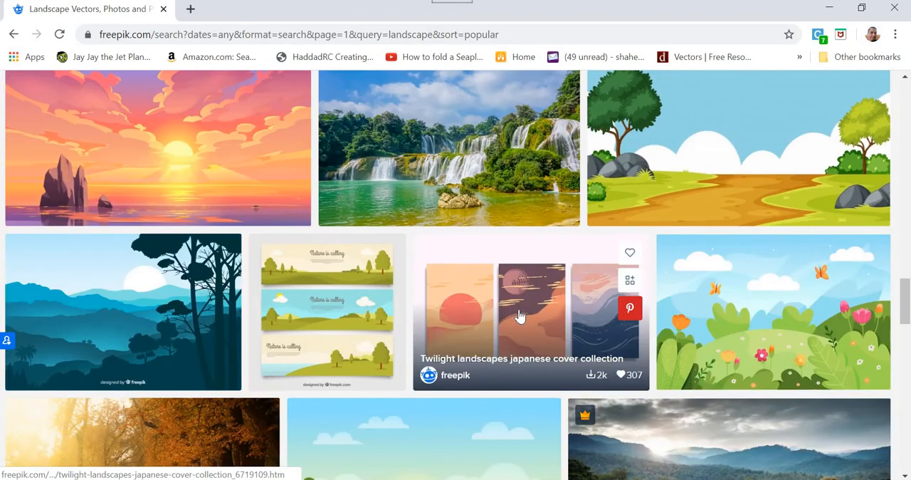
scroll(519, 315, down, 4)
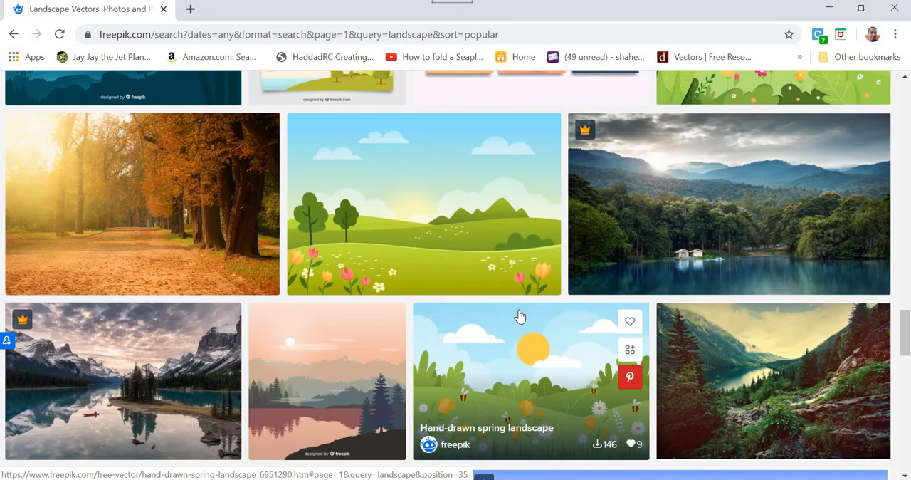
scroll(518, 315, down, 4)
scroll(519, 316, up, 4)
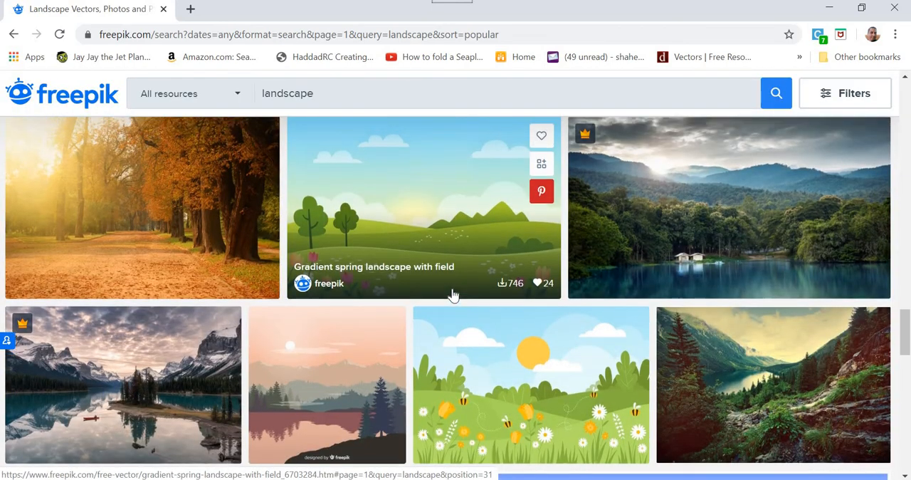
scroll(453, 296, down, 8)
scroll(454, 295, down, 2)
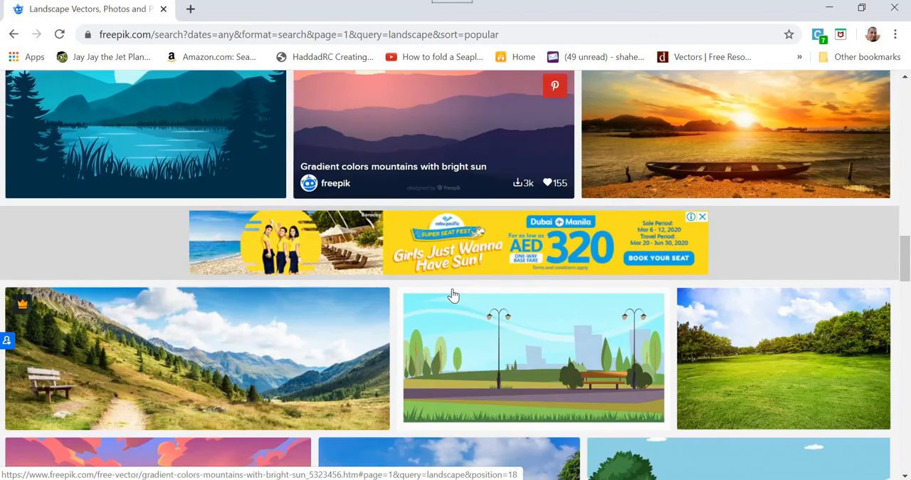
scroll(575, 358, up, 5)
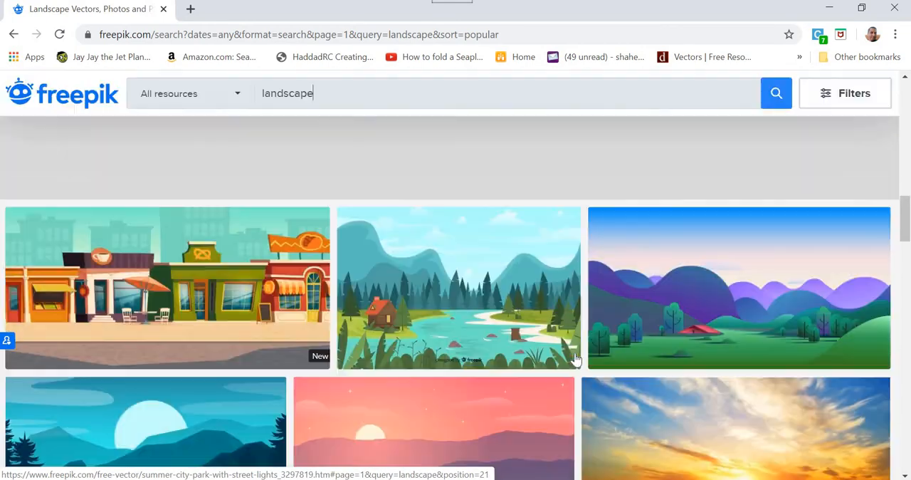
scroll(575, 358, up, 5)
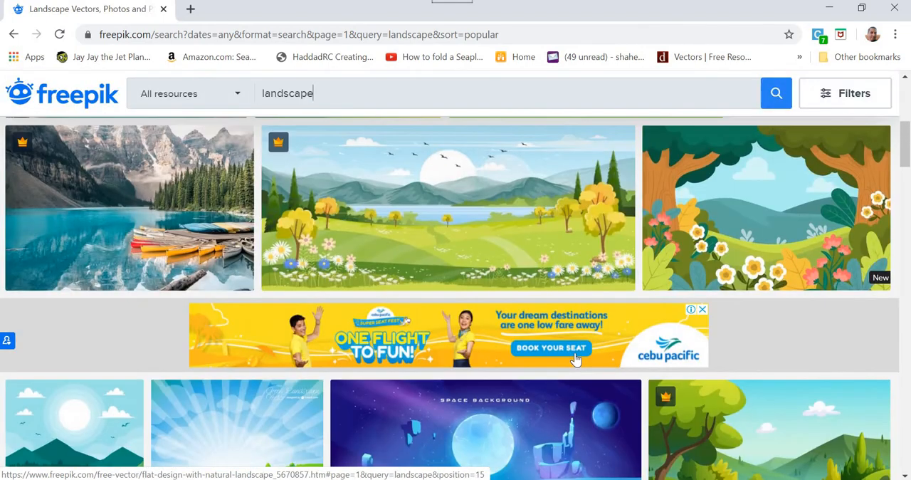
scroll(574, 358, up, 3)
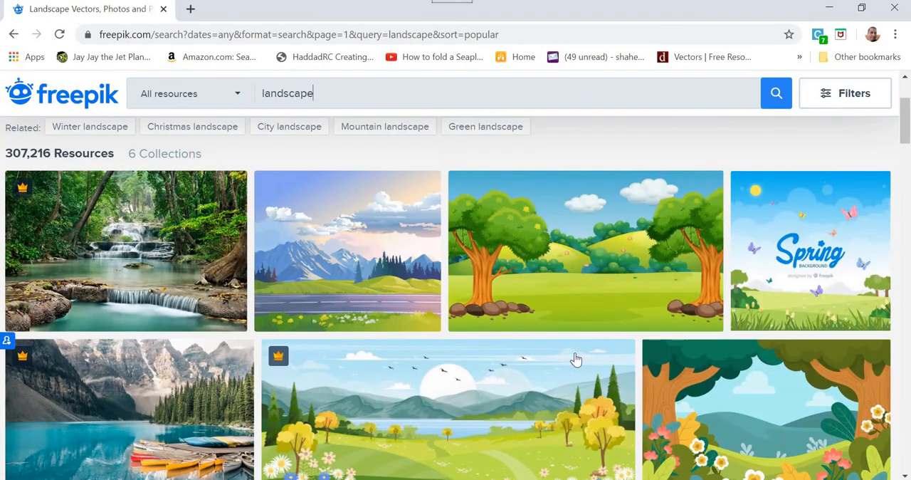
scroll(575, 358, up, 3)
scroll(575, 358, down, 7)
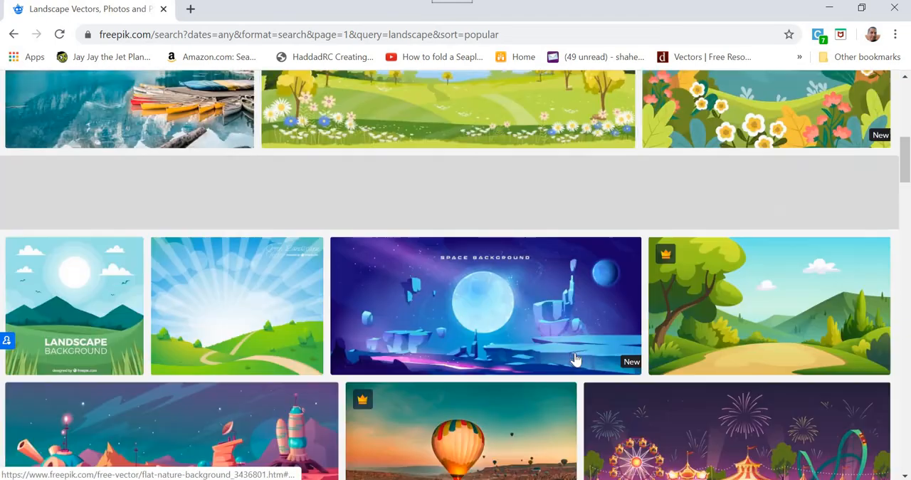
scroll(575, 358, down, 3)
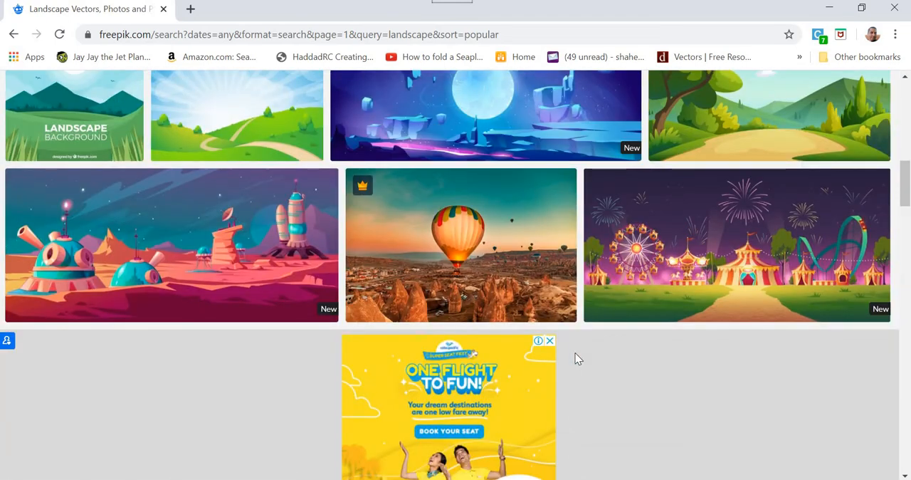
scroll(575, 358, down, 12)
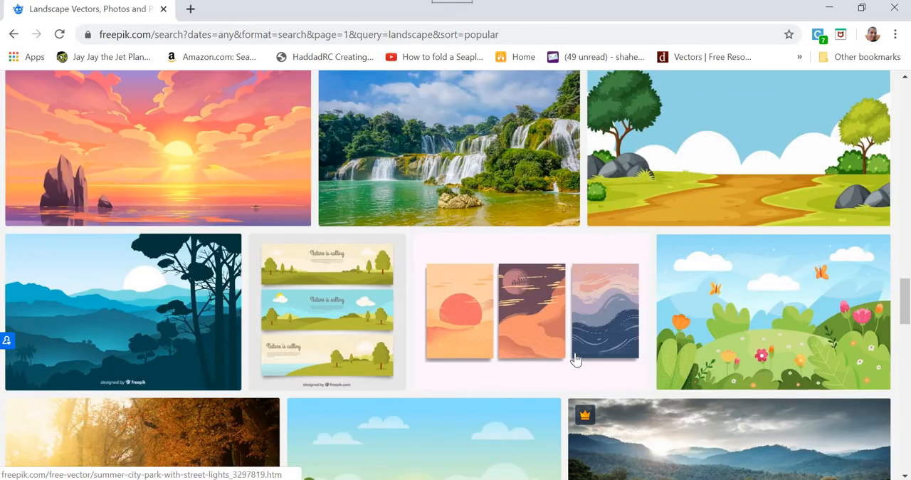
scroll(574, 358, down, 3)
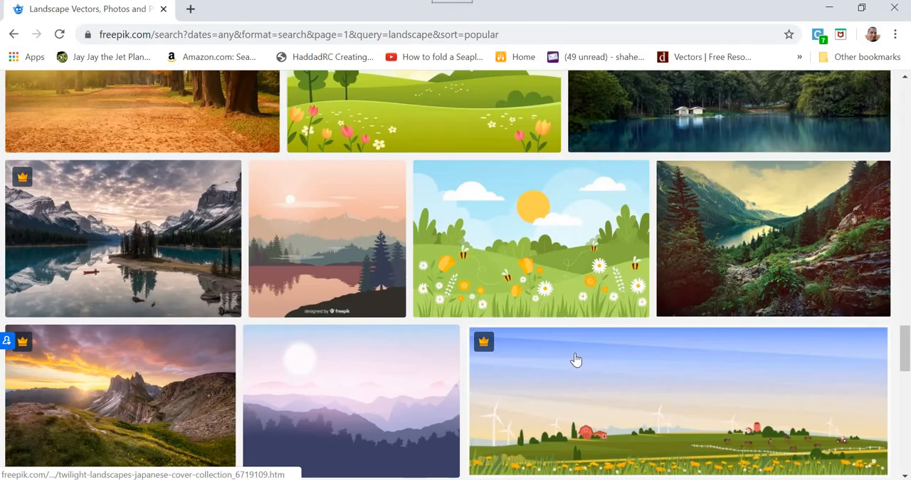
scroll(575, 358, down, 3)
scroll(575, 358, down, 5)
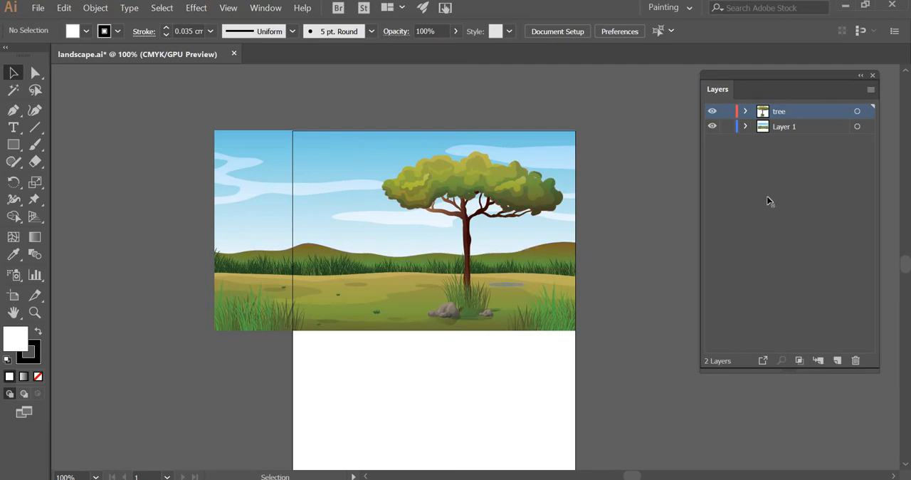
Step: Return to landscape.ai in Illustrator and toggle the tree layer off and on to examine its separation from Layer 1
click(712, 111)
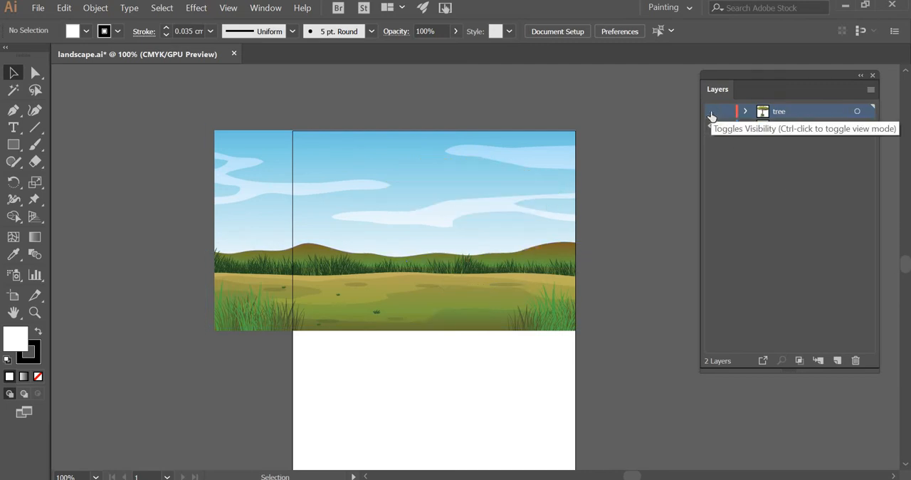
click(711, 111)
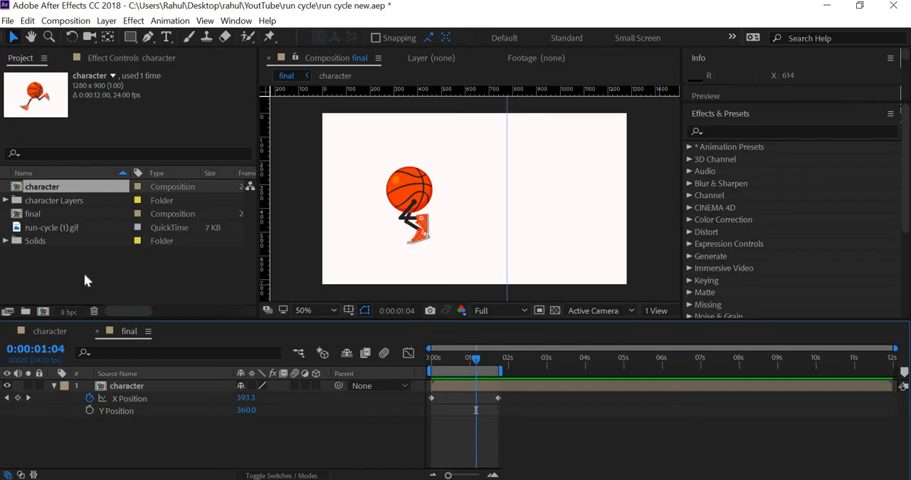
Step: Import landscape.ai into the After Effects project as a Composition - Retain Layer Sizes
right_click(84, 273)
mouse_move(129, 350)
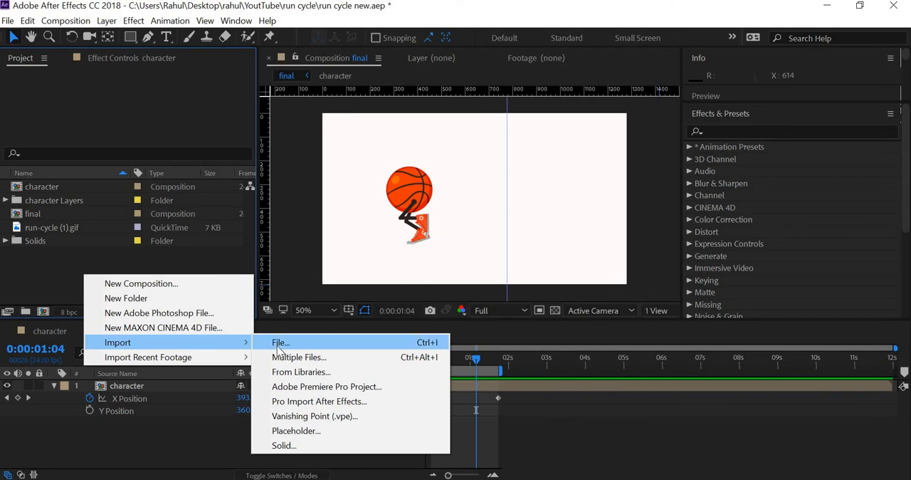
click(275, 341)
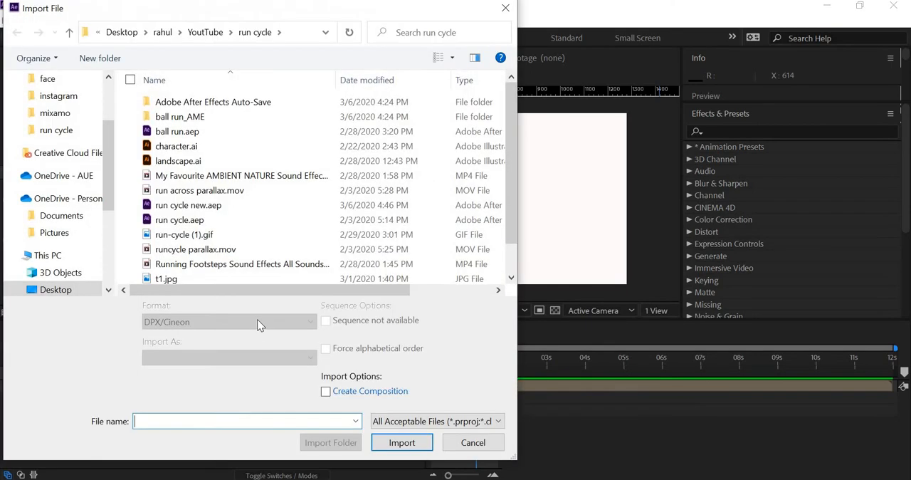
click(180, 162)
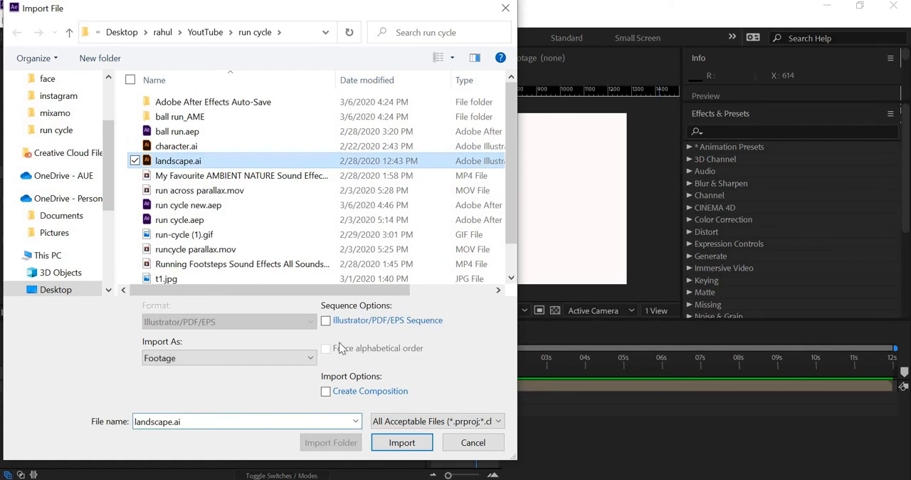
click(222, 360)
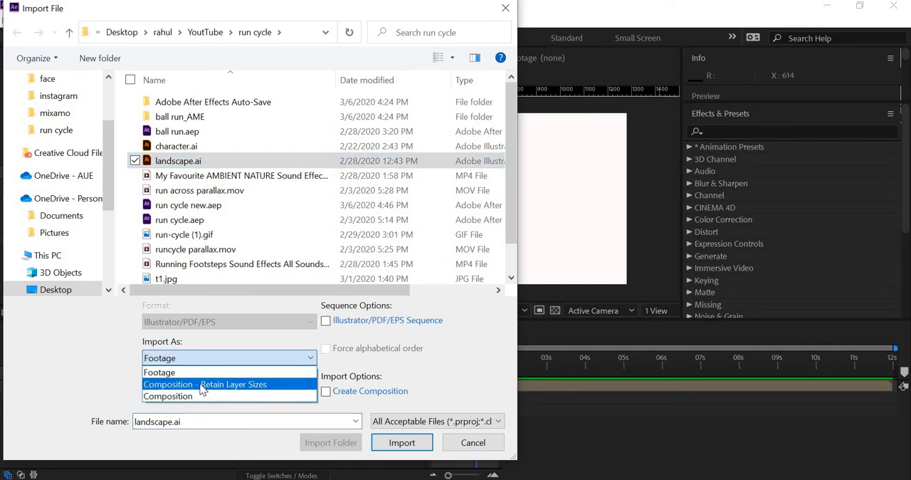
click(202, 385)
click(402, 442)
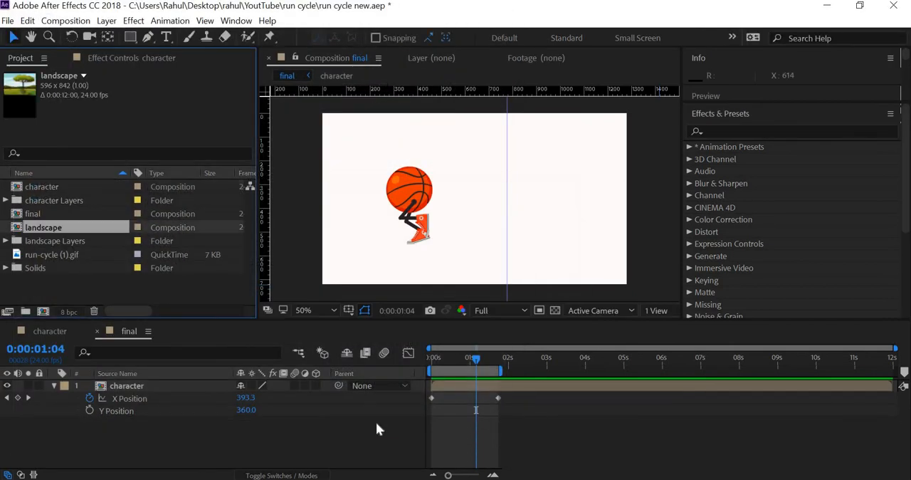
Step: Open the landscape composition and set its size to 1280 px wide by 720 px high
double_click(64, 231)
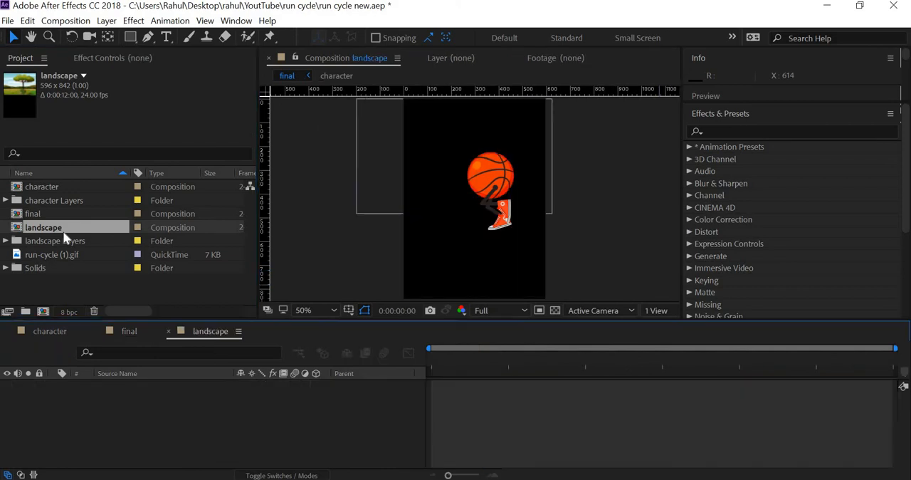
click(67, 20)
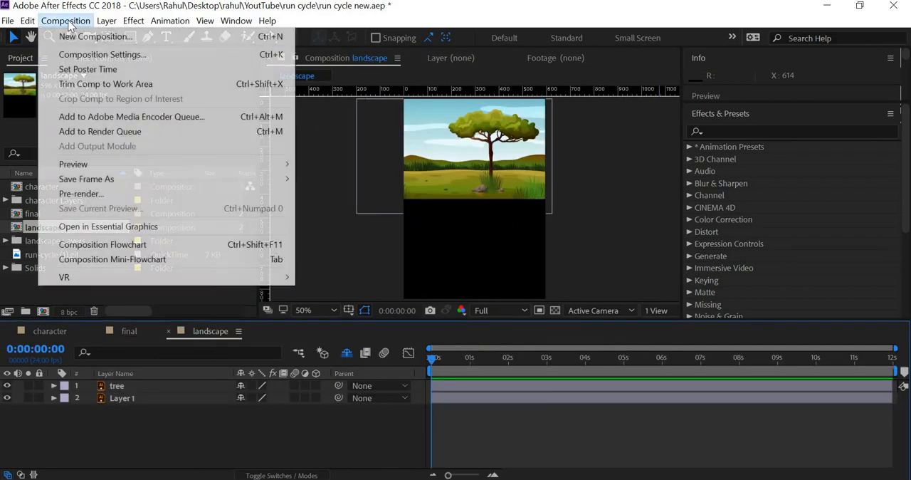
click(80, 55)
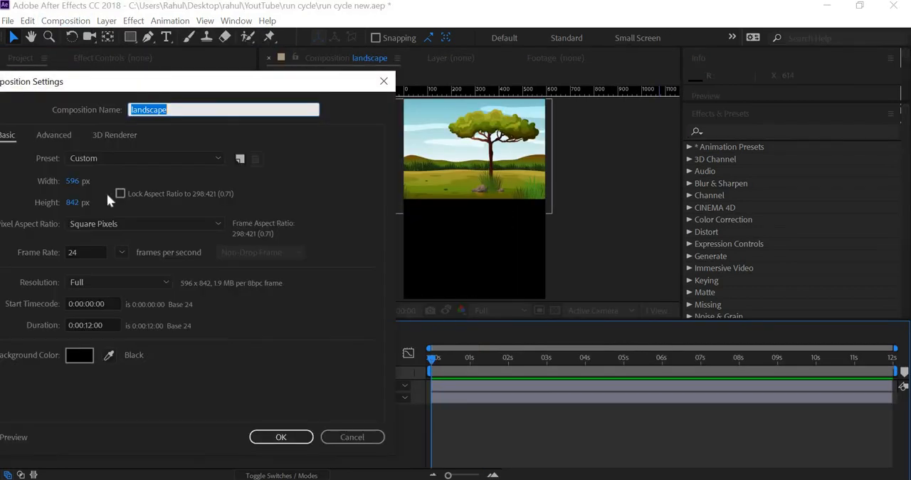
click(77, 181)
text(1280)
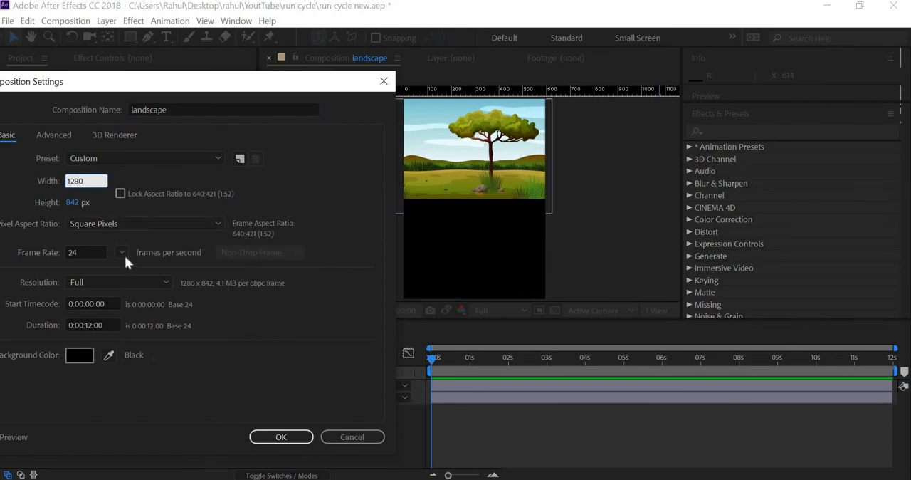
key(Tab)
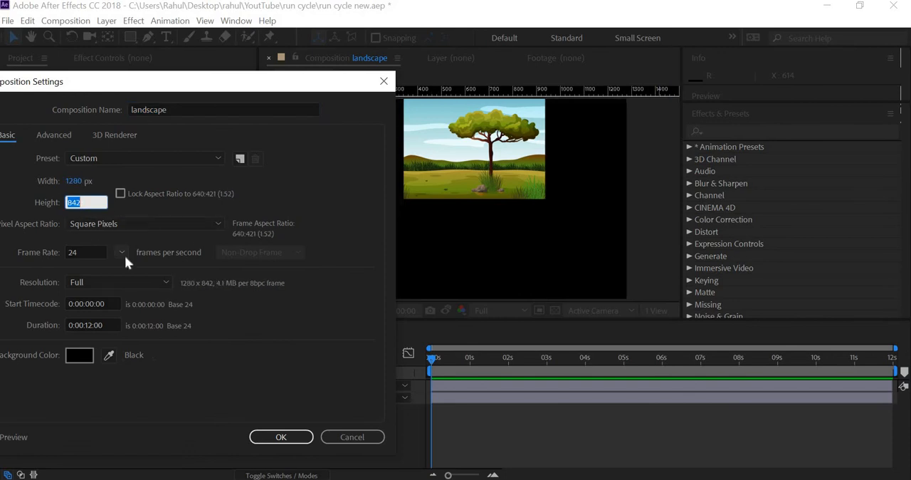
text(720)
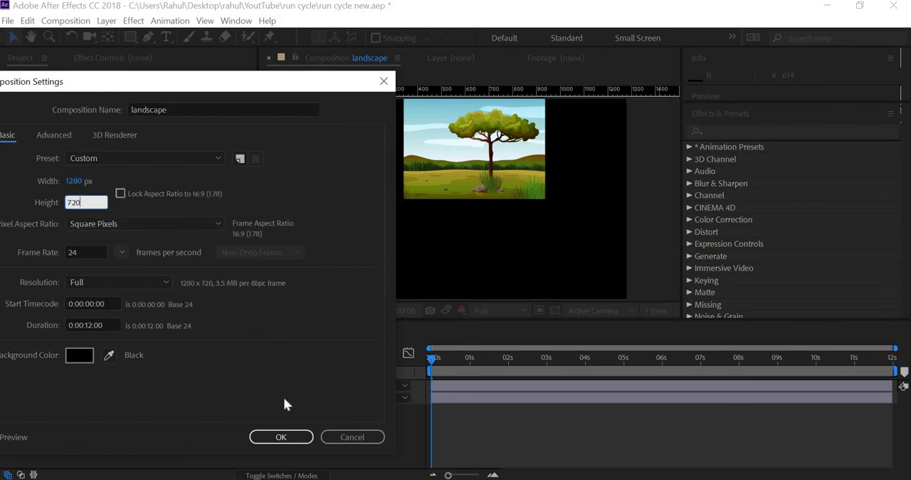
click(280, 437)
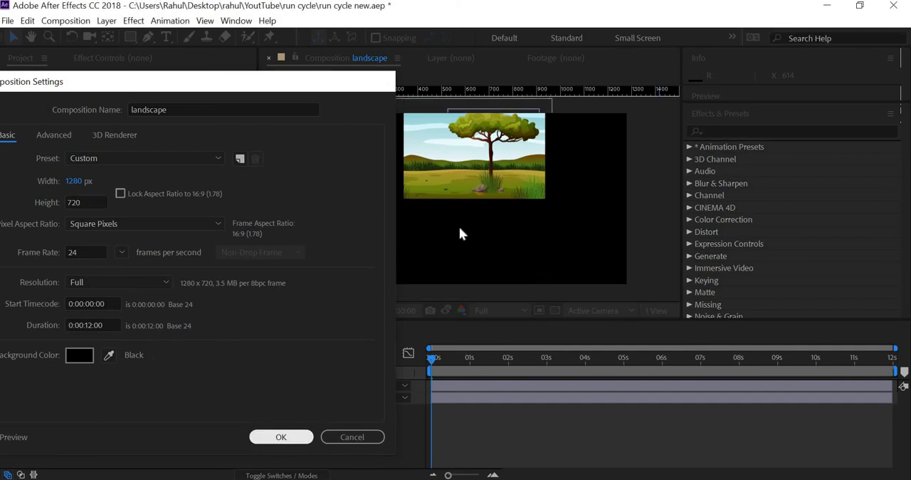
scroll(466, 214, up, 2)
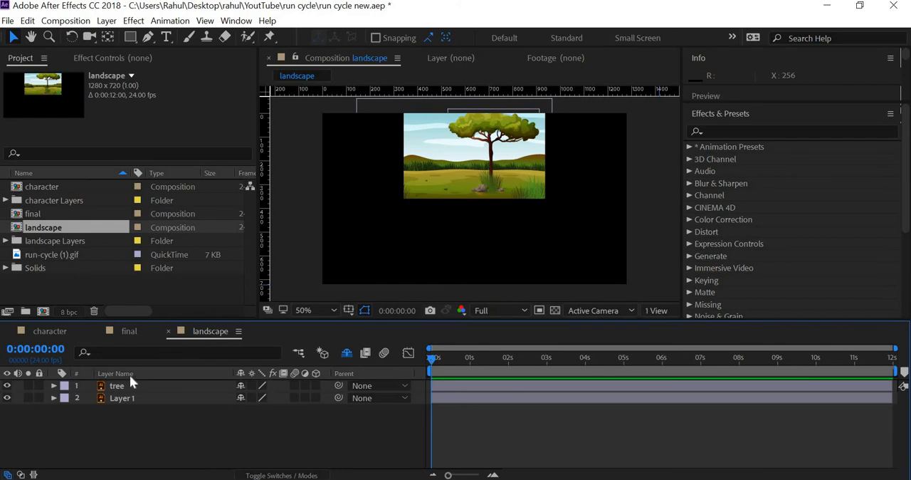
Step: Scale the tree and Layer 1 layers together to 215% and shift them down and left until they fill the frame
key(ctrl+a)
key(s)
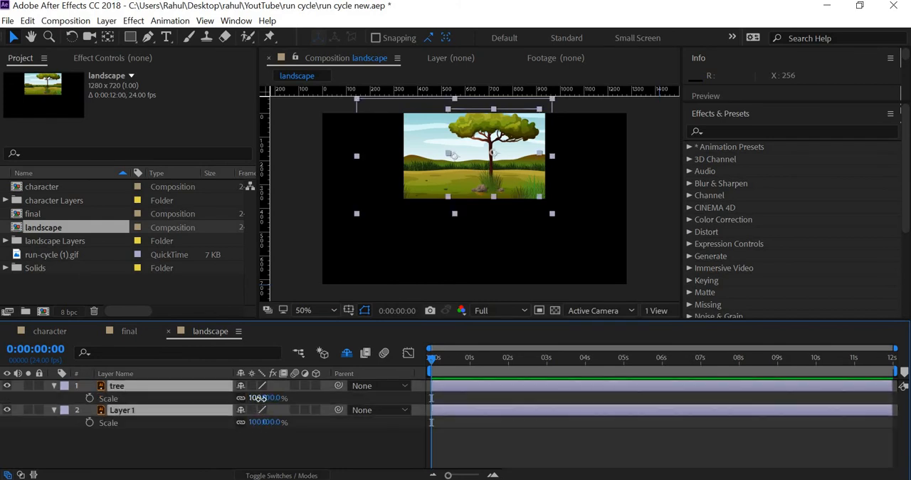
drag(258, 399, 354, 412)
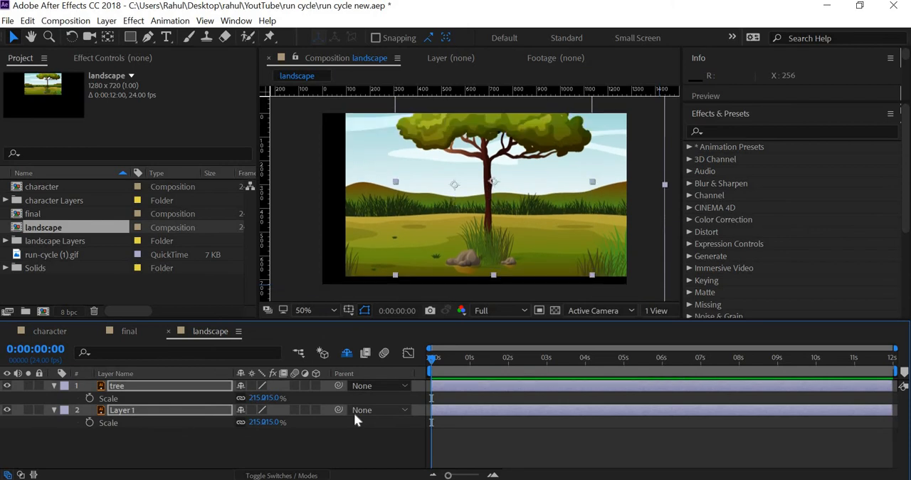
key(shift+Down)
key(shift+Down)
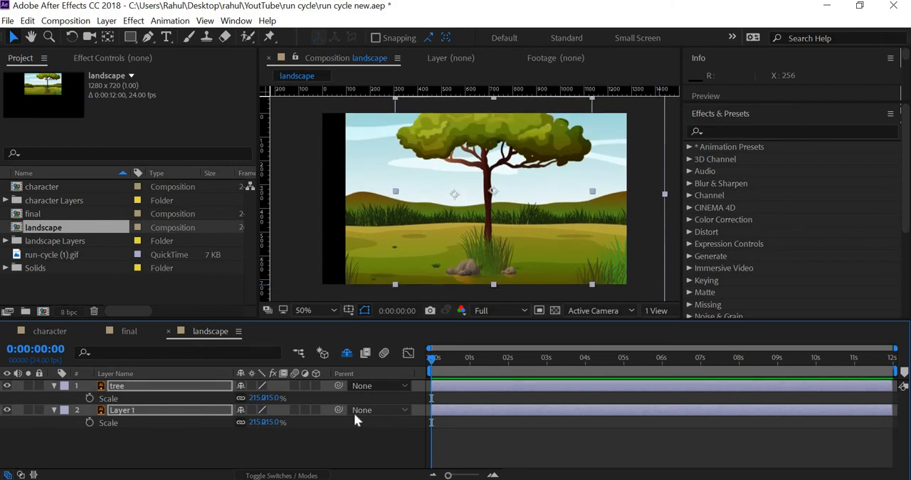
key(shift+Left)
key(shift+Left)
key(shift+Left)
key(shift+Left)
key(shift+Left)
key(shift+Left)
key(shift+Left)
key(shift+Left)
key(shift+Left)
key(shift+Left)
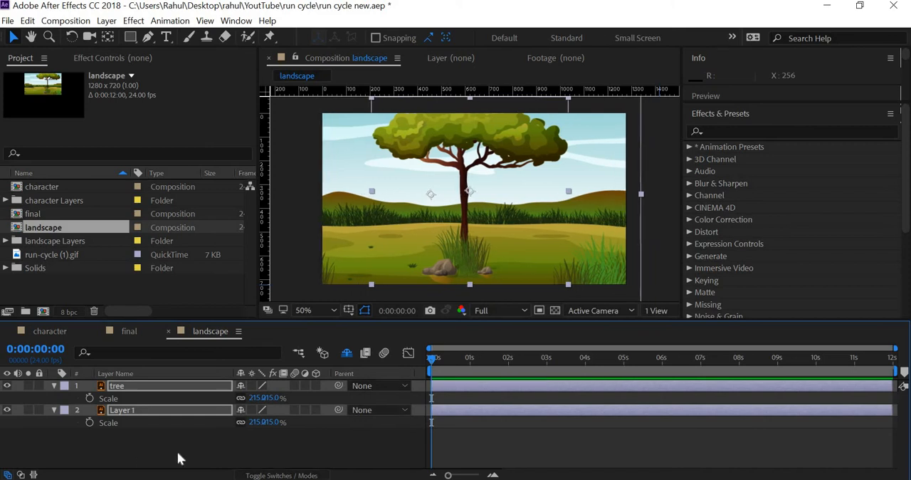
click(222, 396)
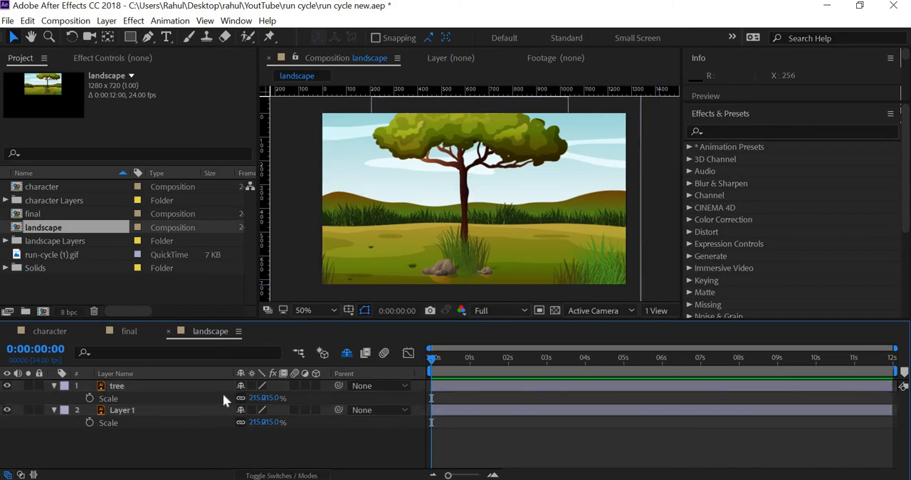
Step: Try reducing the tree layer's scale to 181%, and undo that scale change
click(166, 398)
drag(240, 397, 235, 398)
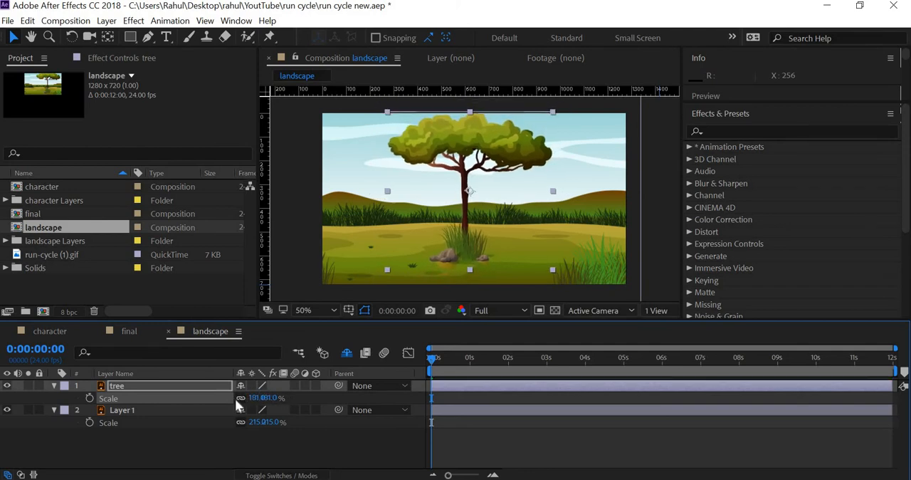
key(ctrl+z)
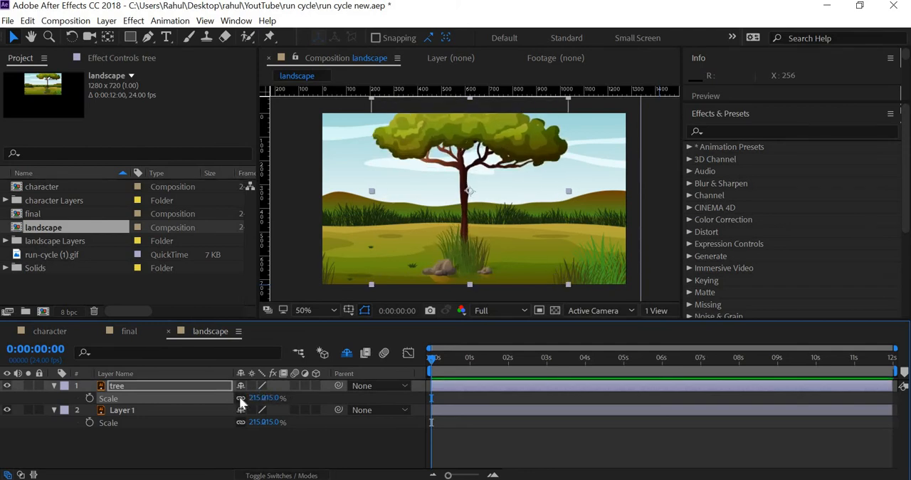
Step: Nudge only the tree layer further left so the tree stands in the left half of the scene
key(shift+Left)
key(shift+Left)
key(shift+Left)
key(shift+Left)
key(shift+Left)
key(shift+Left)
key(shift+Left)
key(shift+Left)
key(shift+Left)
key(shift+Left)
key(shift+Left)
key(shift+Left)
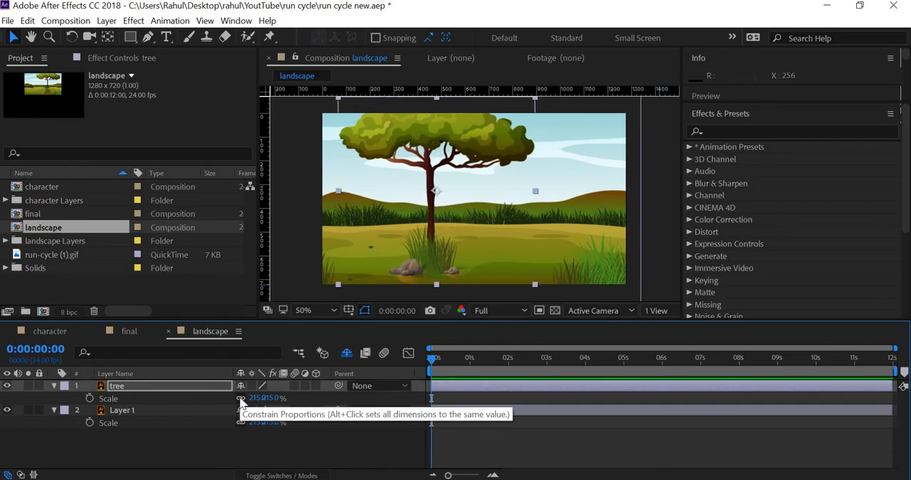
click(184, 443)
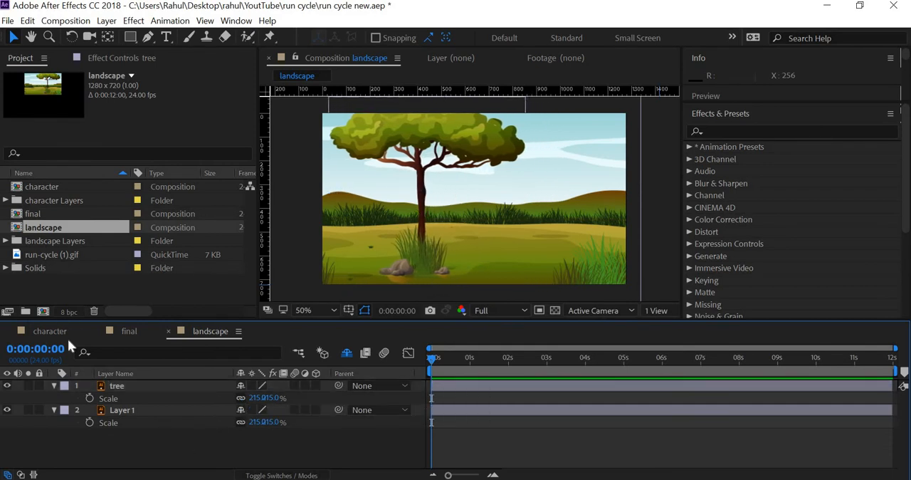
Step: Add the final composition between the tree and Layer 1 layers, and scrub to check the character running behind the tree
click(52, 216)
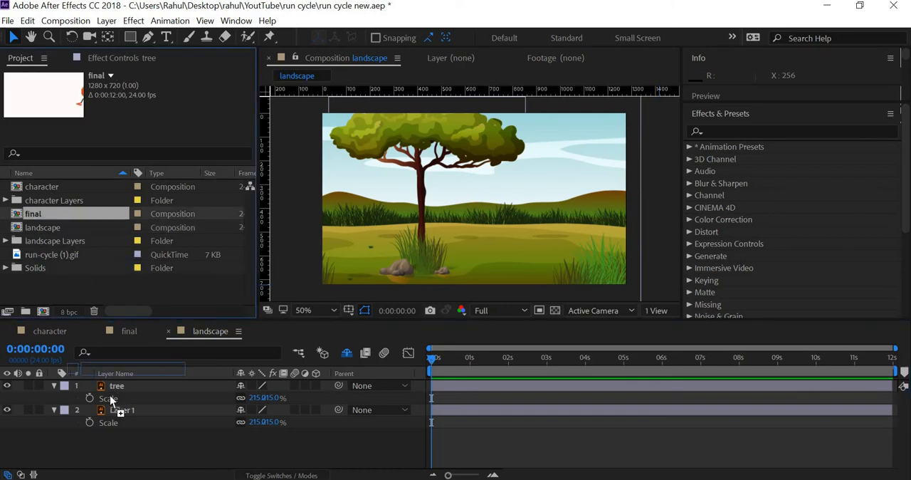
drag(110, 394, 111, 388)
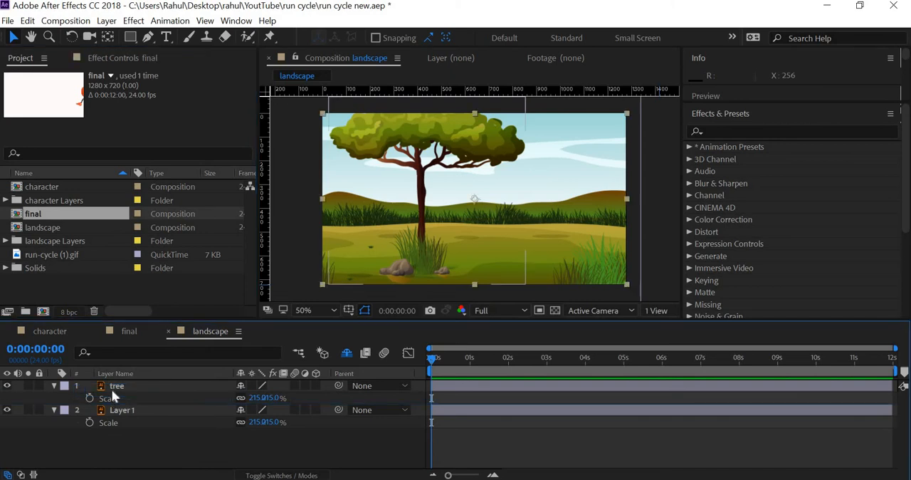
drag(435, 357, 485, 390)
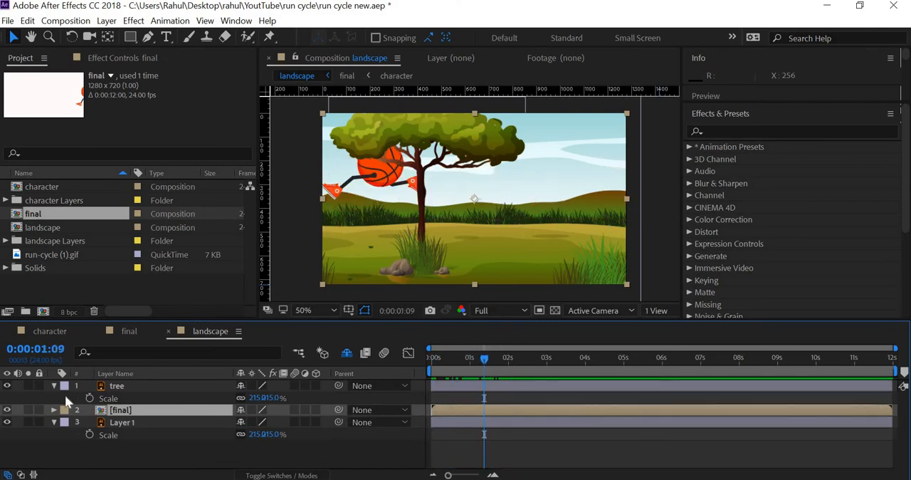
click(55, 410)
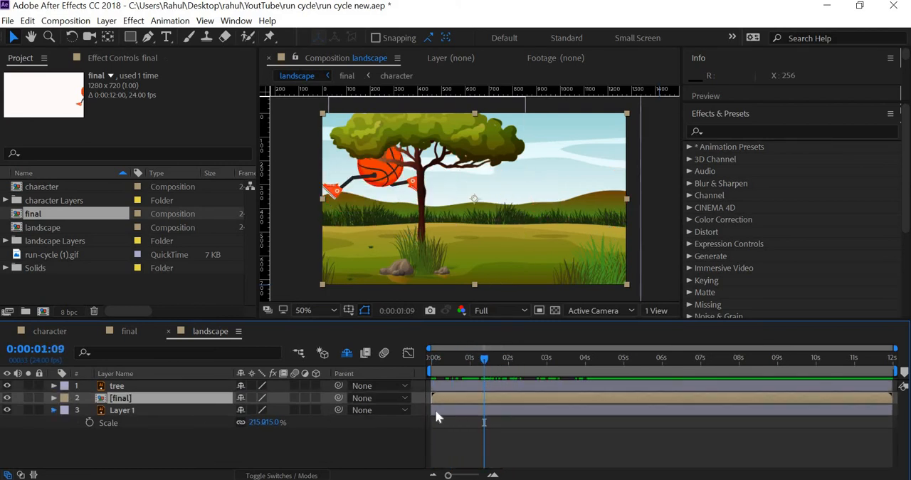
mouse_move(484, 356)
mouse_down()
mouse_move(451, 357)
mouse_move(481, 369)
mouse_up()
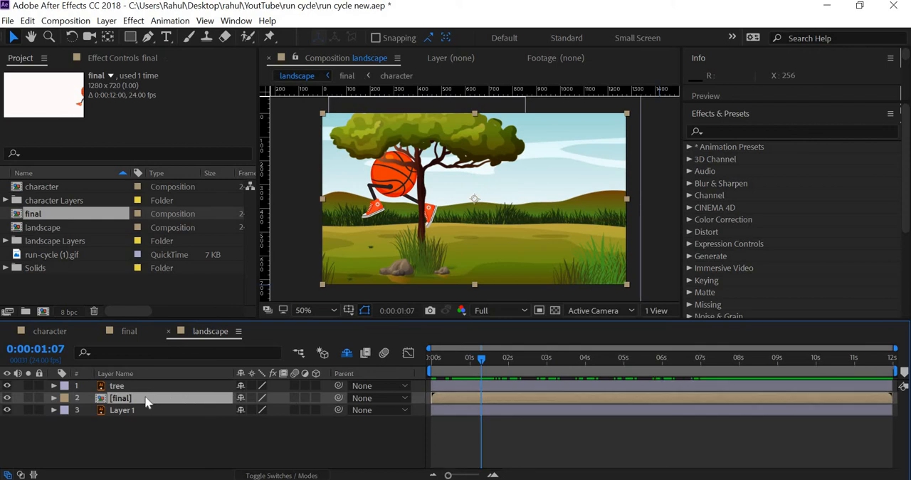
Step: Open the final composition and set the character layer's scale to 40%
double_click(41, 215)
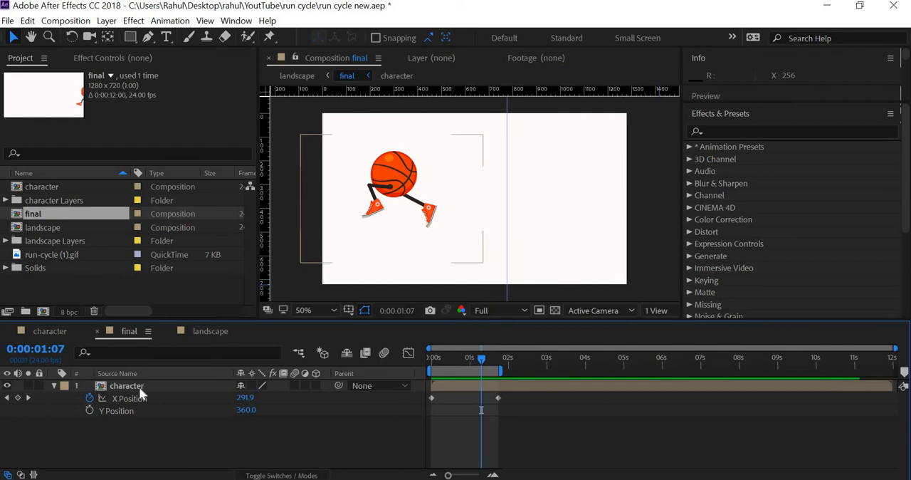
click(139, 386)
text(s)
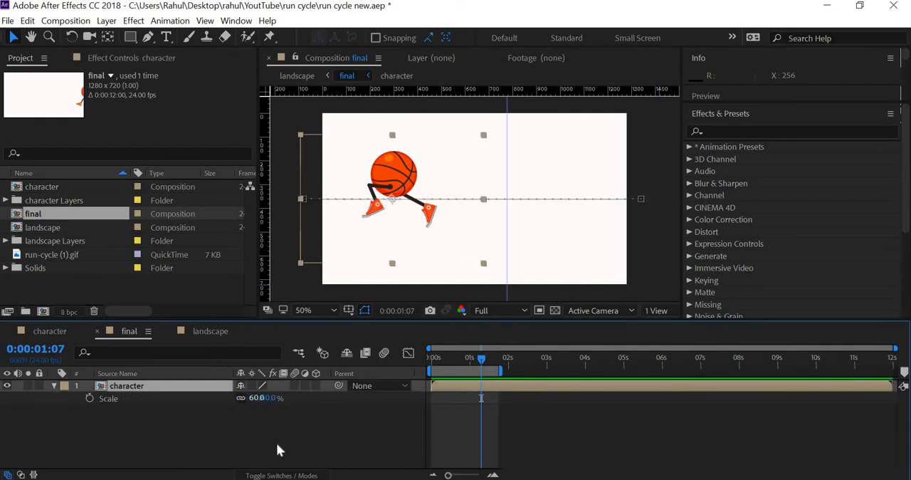
text(40)
key(Return)
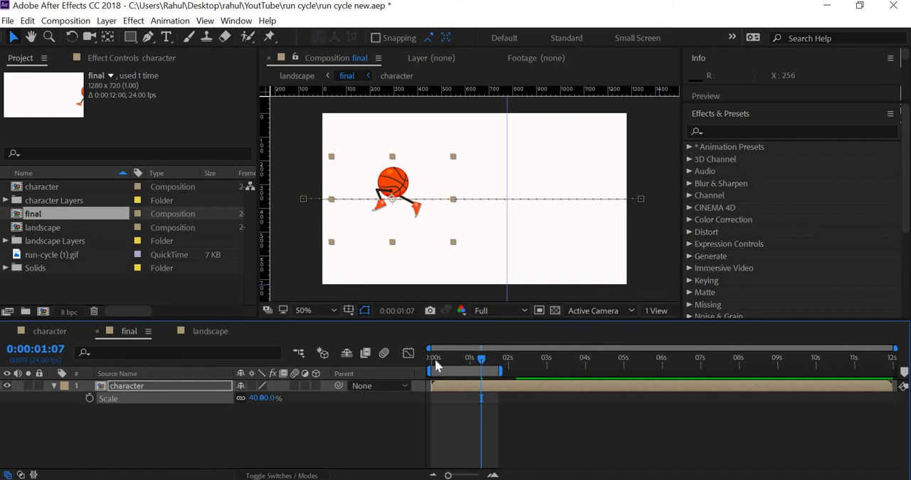
Step: Align the vertical guide with the character's front foot at frame 12, and preview the run from the start
click(435, 359)
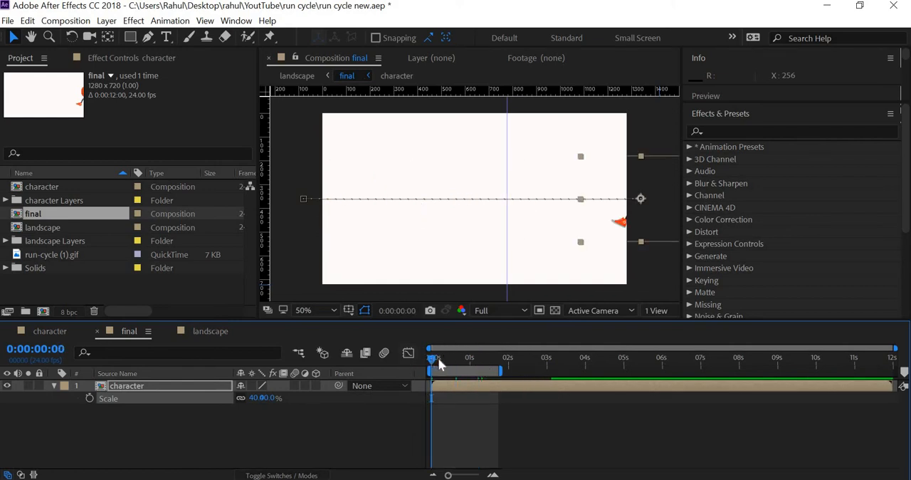
drag(438, 357, 450, 363)
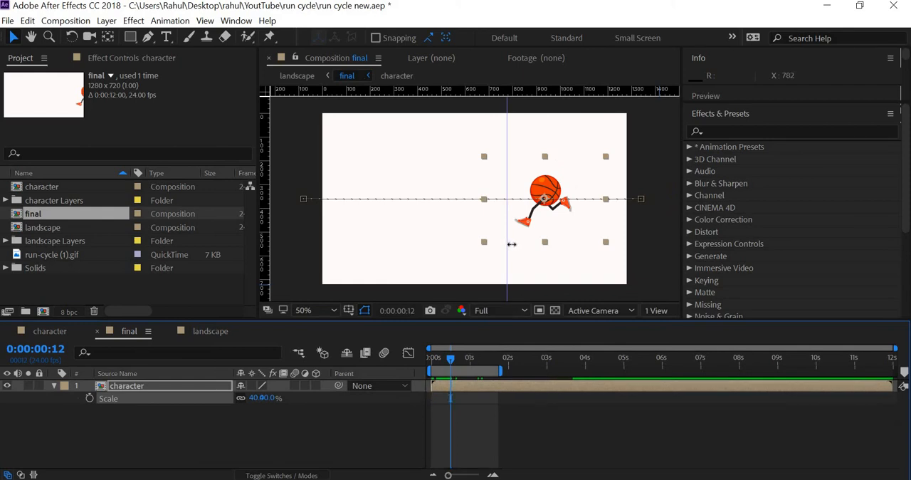
drag(510, 244, 518, 248)
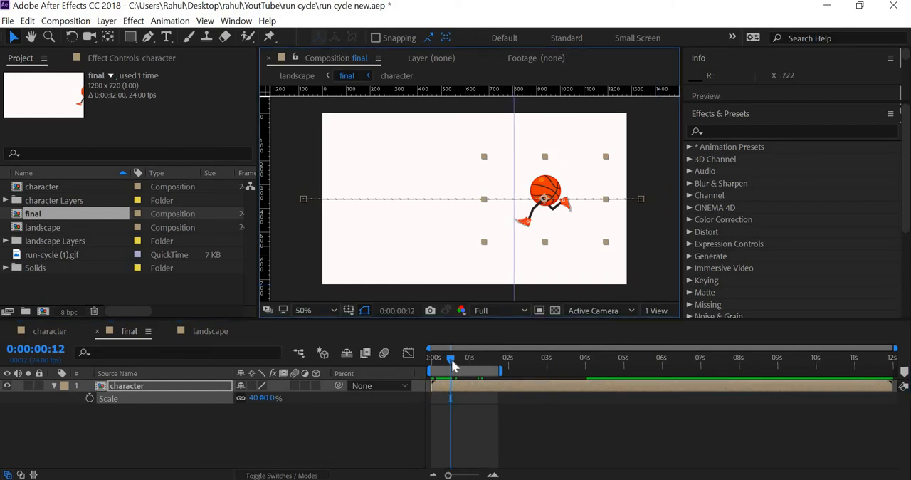
drag(452, 363, 423, 359)
key(space)
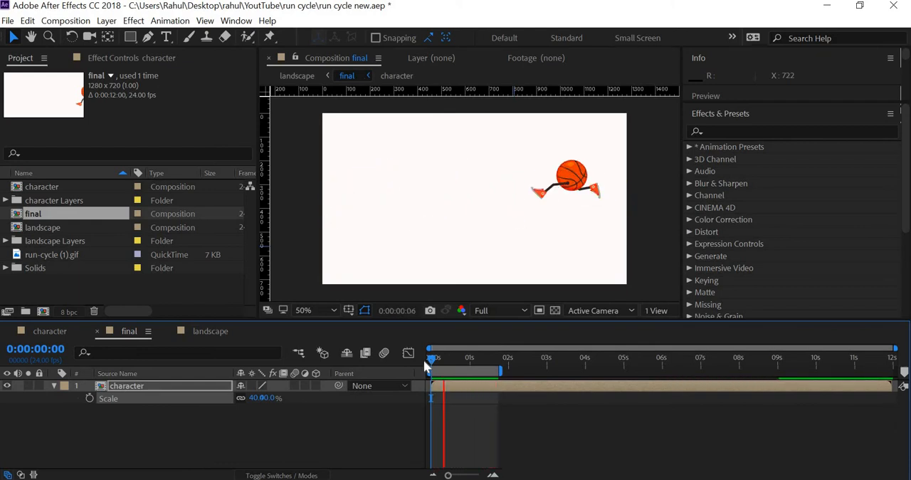
click(439, 355)
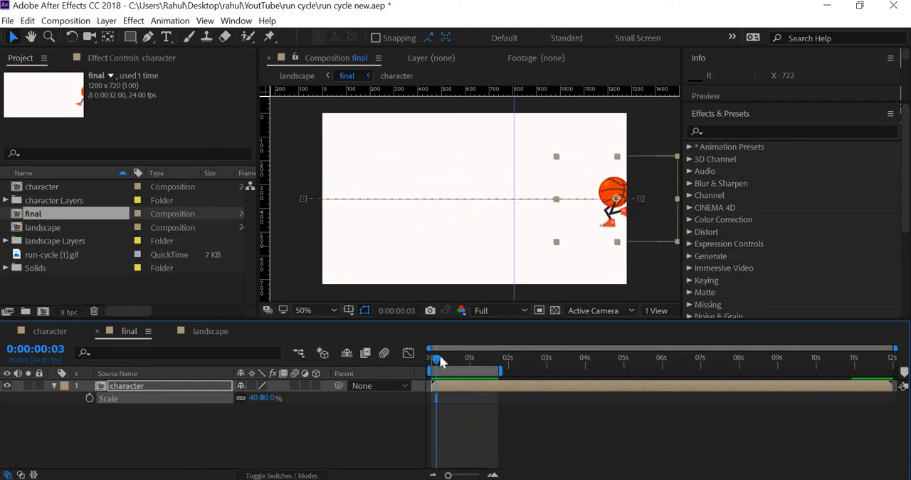
Step: Scrub the run in the final composition back to the first frame, and open the landscape composition to preview the character in the scene
mouse_move(452, 364)
mouse_down()
mouse_move(461, 366)
mouse_move(451, 371)
mouse_up()
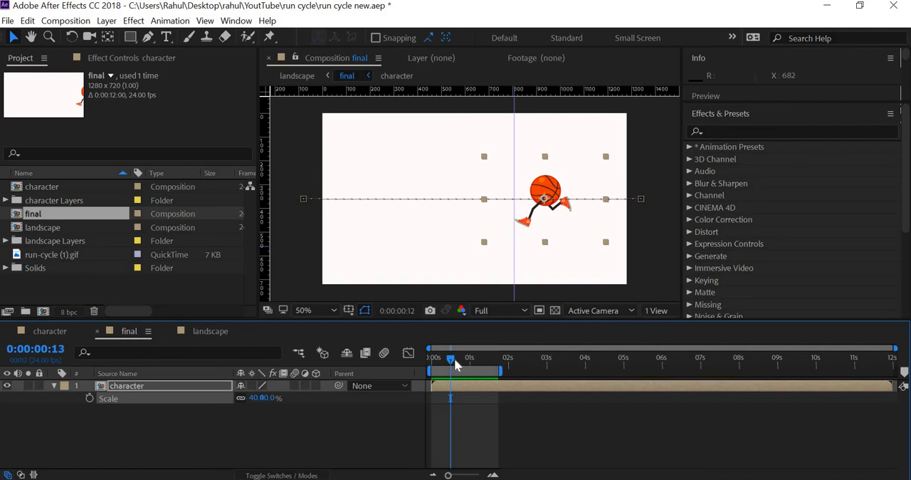
drag(454, 358, 419, 365)
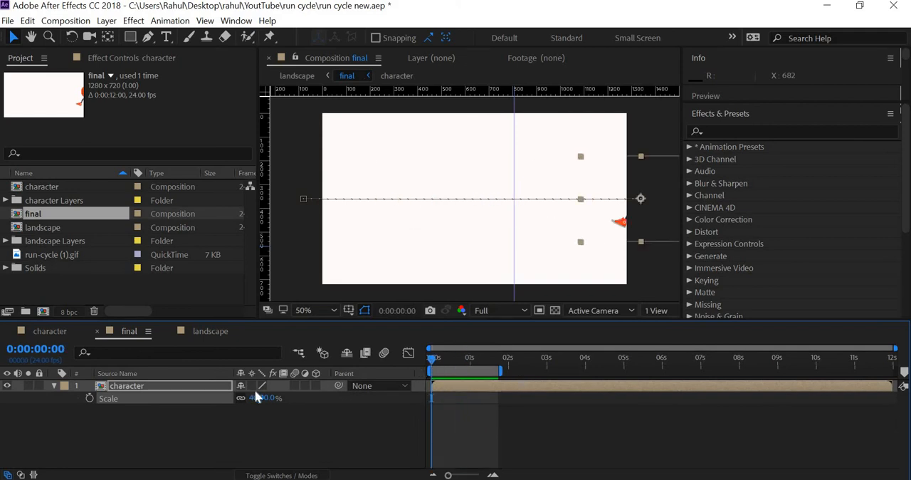
double_click(52, 229)
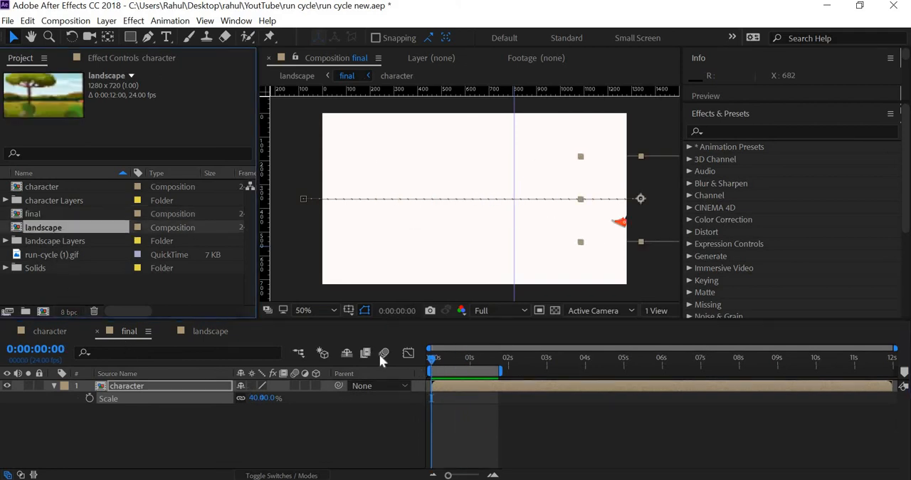
key(space)
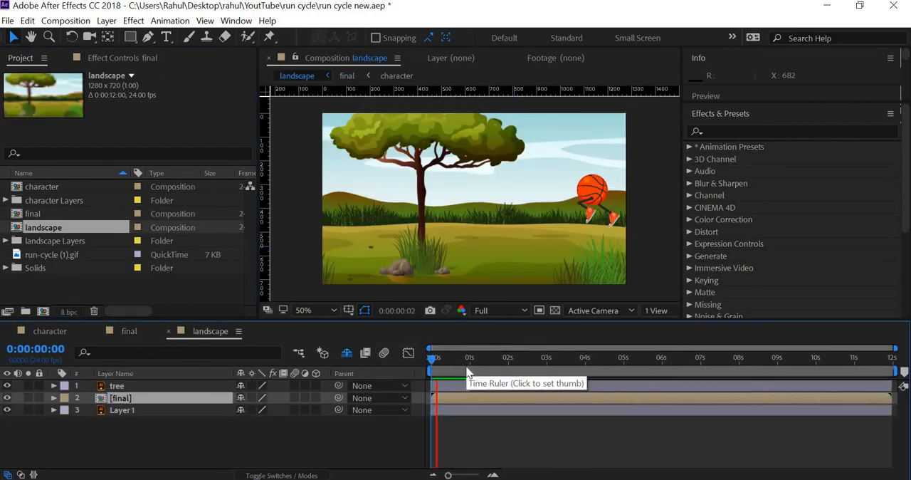
Step: Lower the final layer onto the ground by setting its Position to 640, 477, and preview the run
click(133, 402)
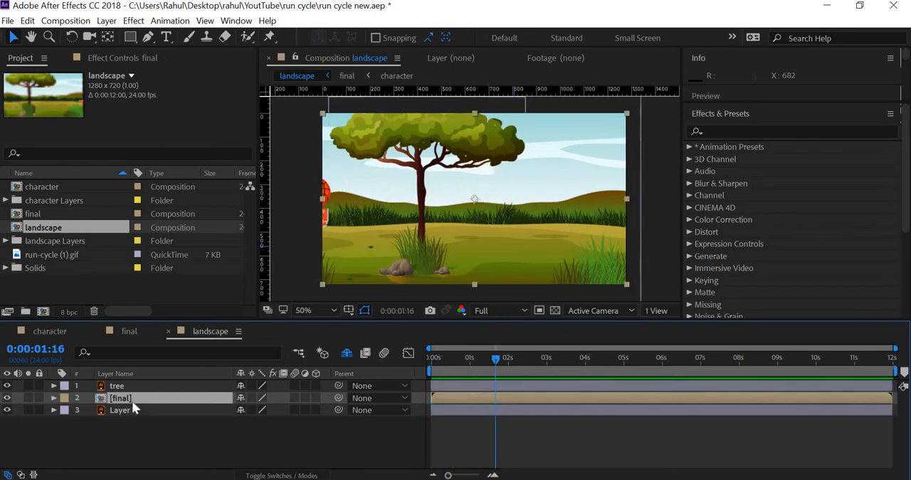
key(p)
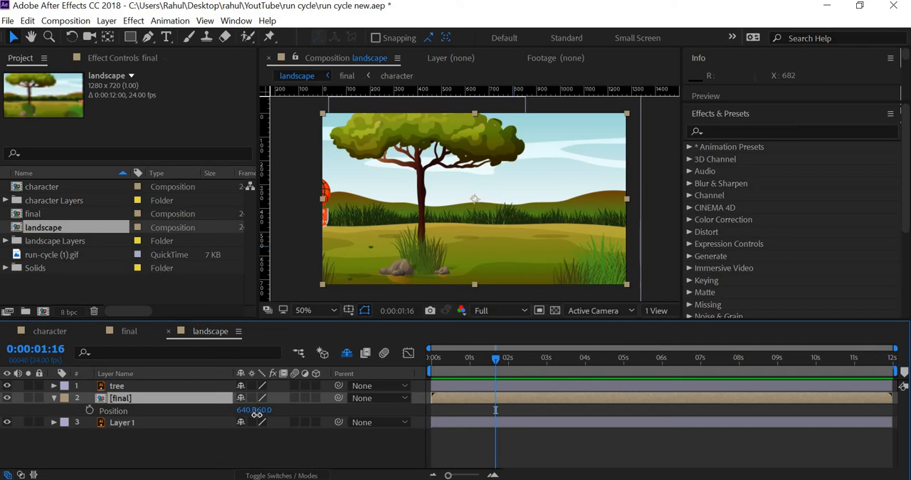
drag(256, 411, 470, 359)
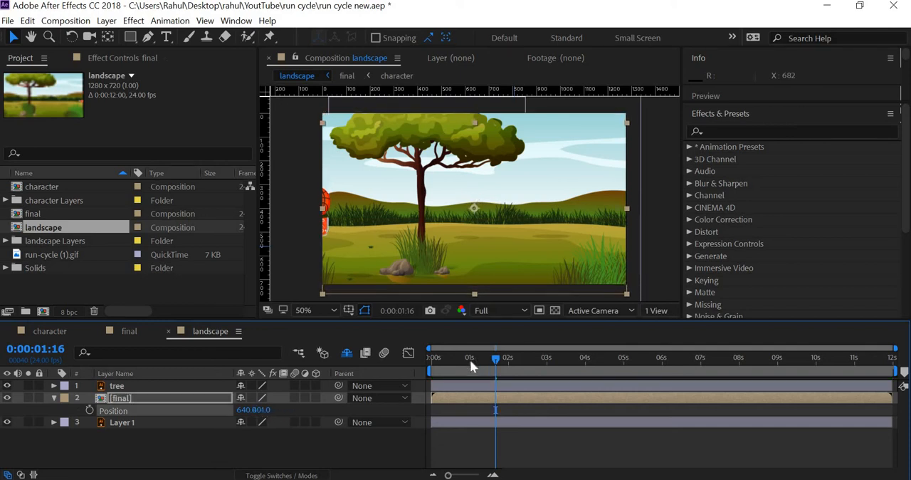
click(449, 359)
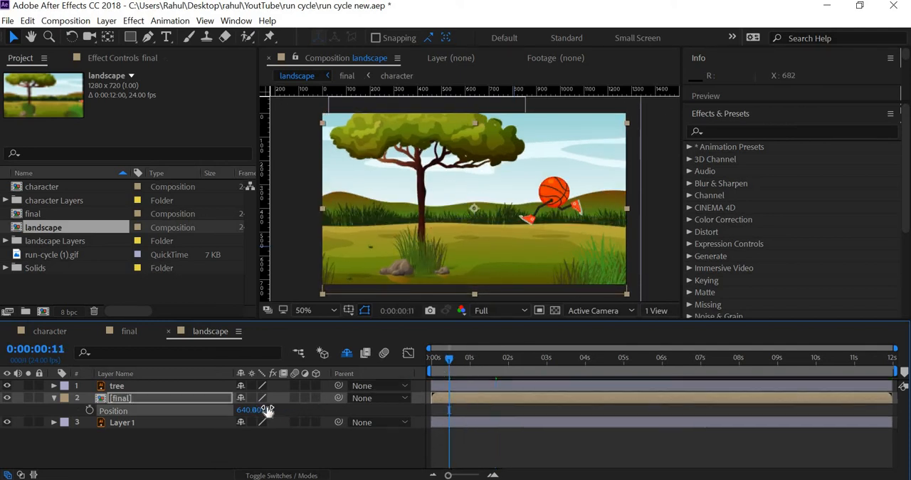
drag(261, 410, 321, 412)
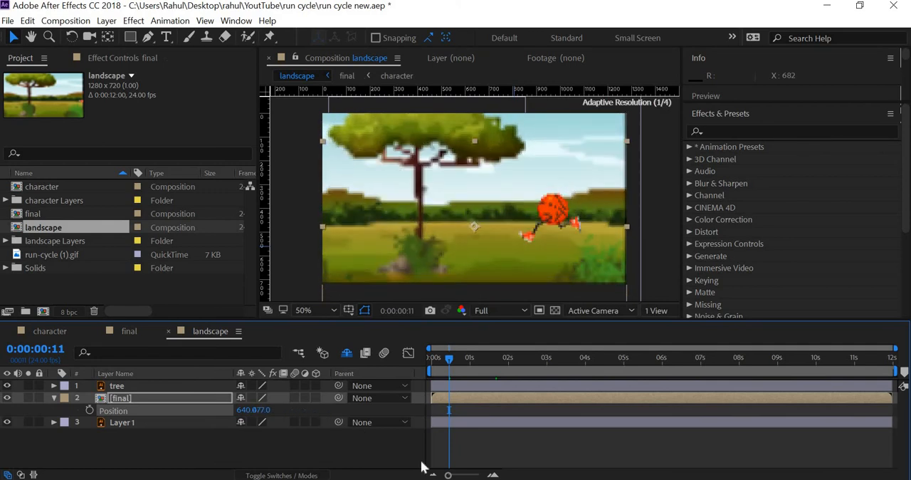
key(space)
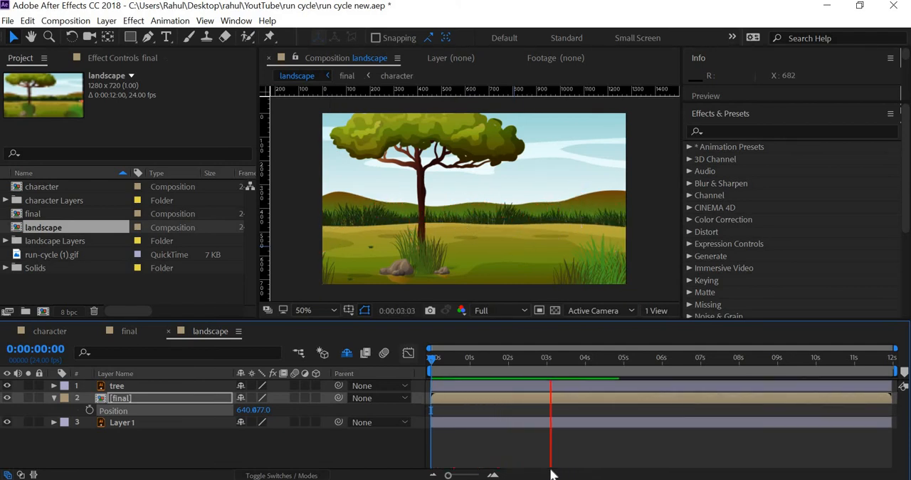
key(space)
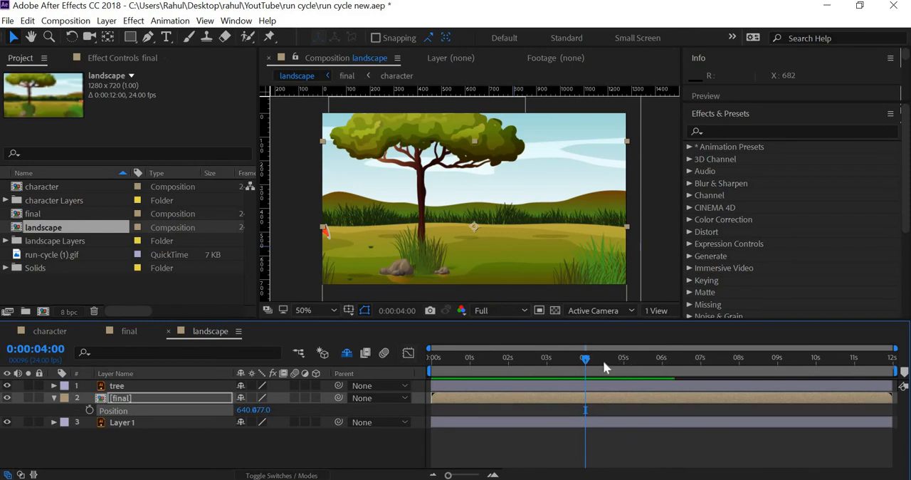
Step: Locate the character's exit at 0:00:01:18 in the final composition, end the landscape work area there, and trim the landscape composition to it
drag(526, 358, 508, 365)
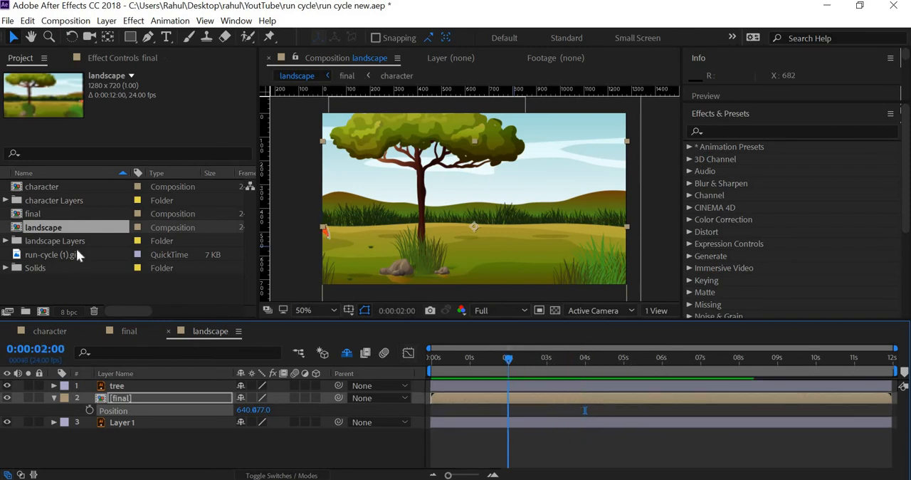
double_click(48, 215)
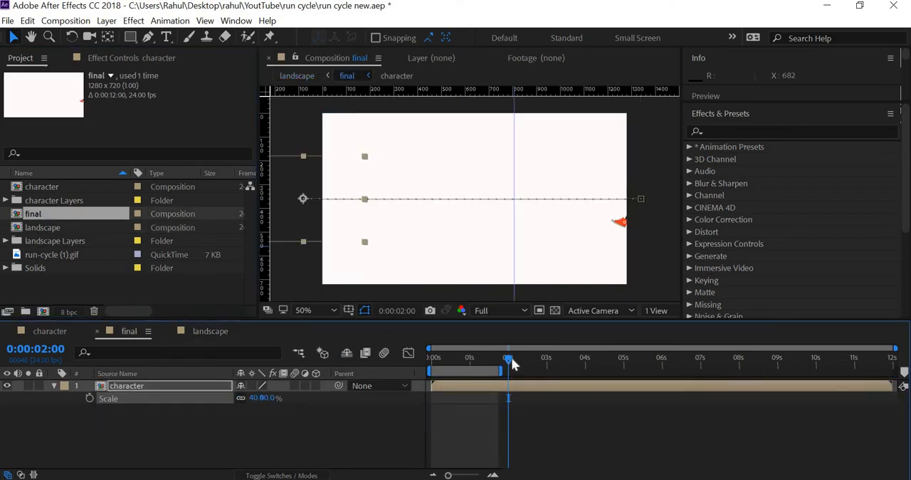
click(499, 358)
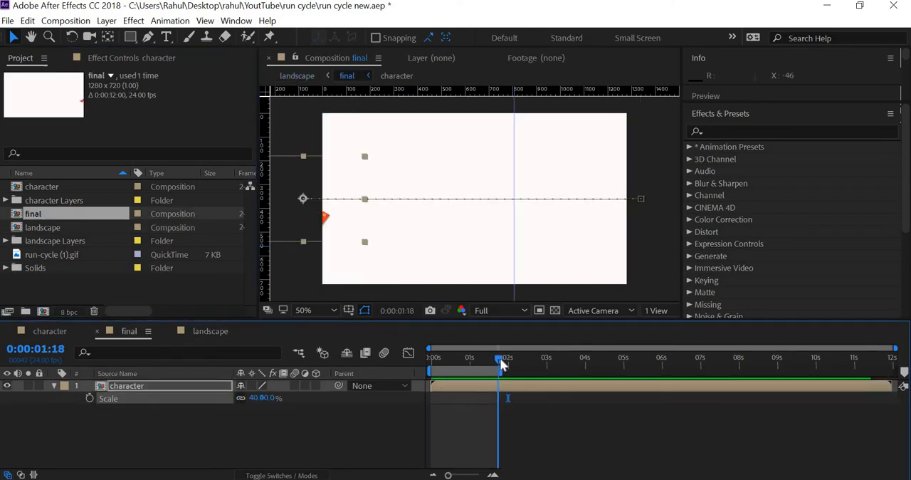
double_click(59, 231)
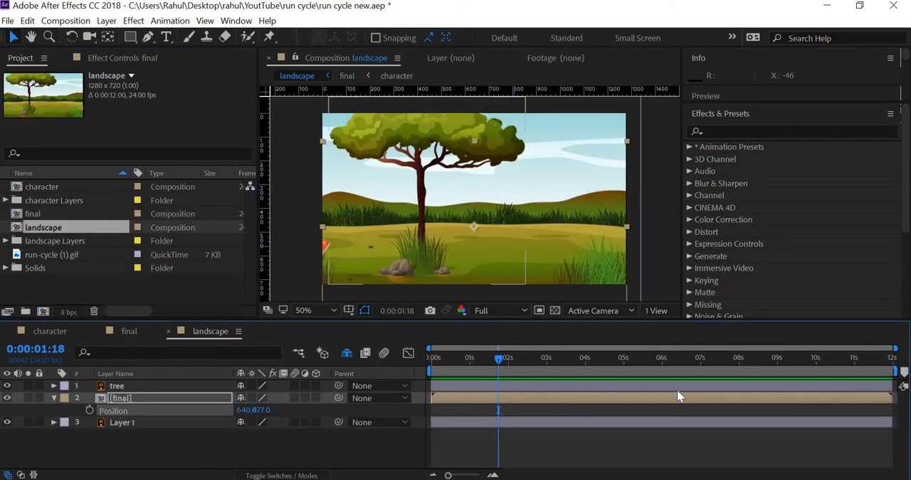
key(n)
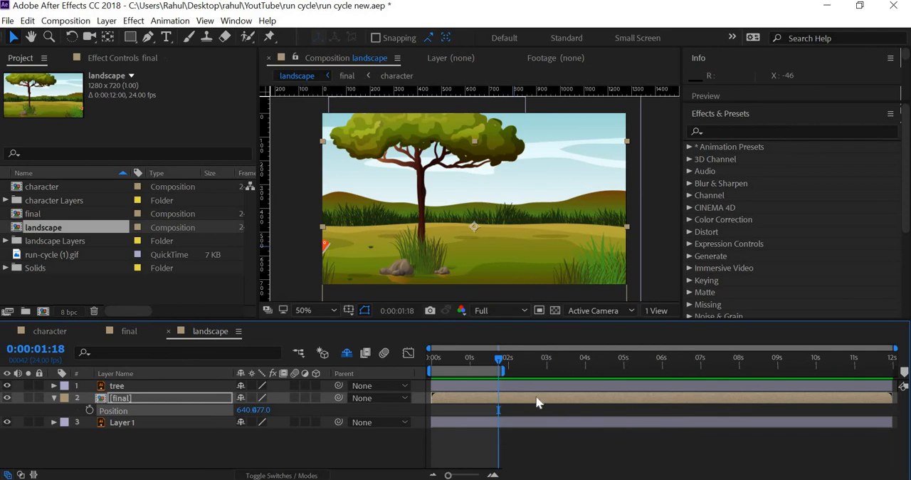
right_click(496, 377)
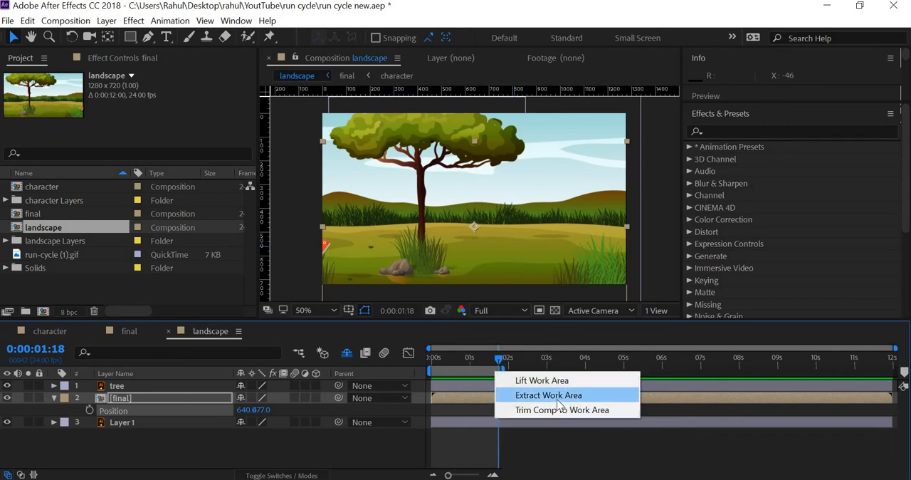
click(563, 410)
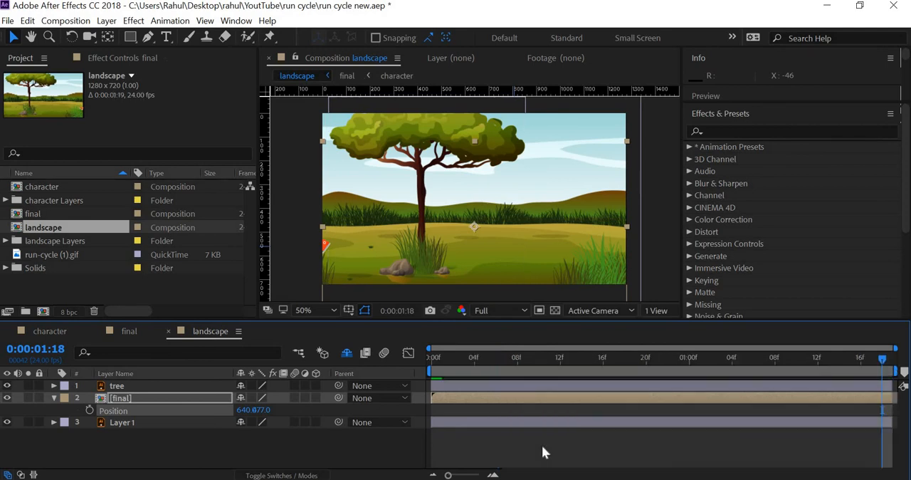
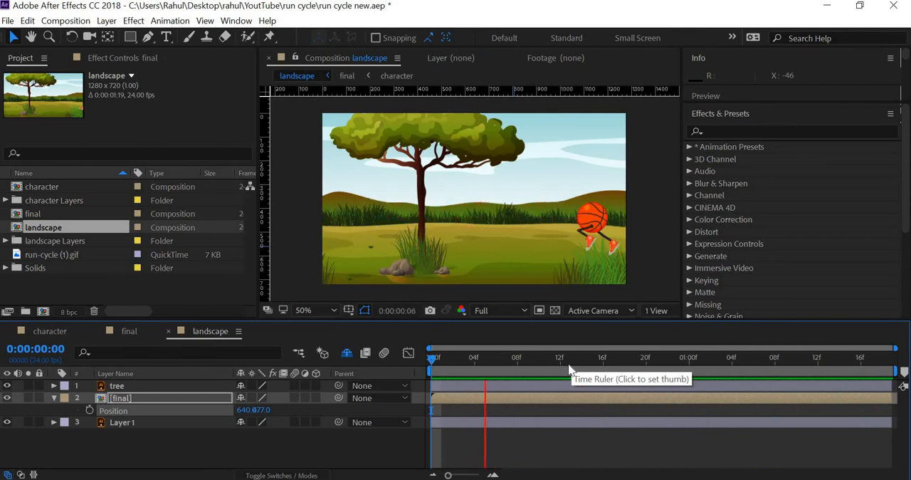
Step: Add a one-node camera named Camera 1 with a 75 mm focal length to the landscape composition, and show two views side by side
key(space)
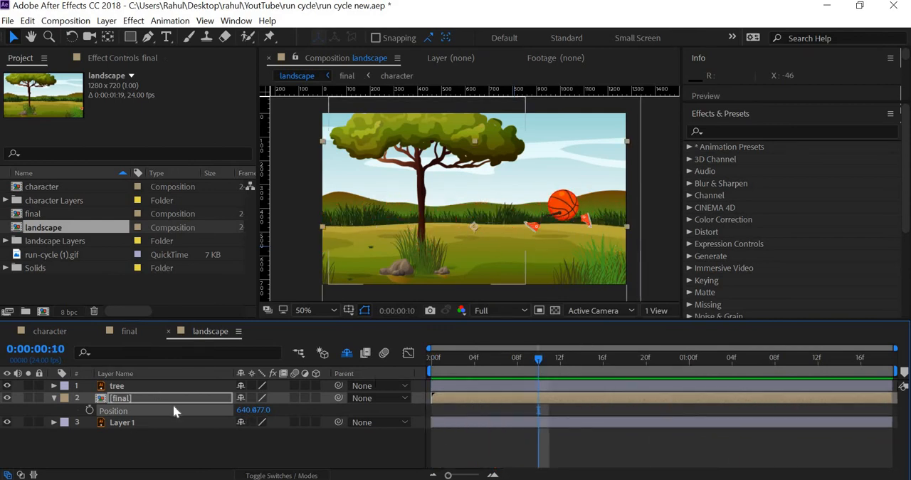
click(163, 385)
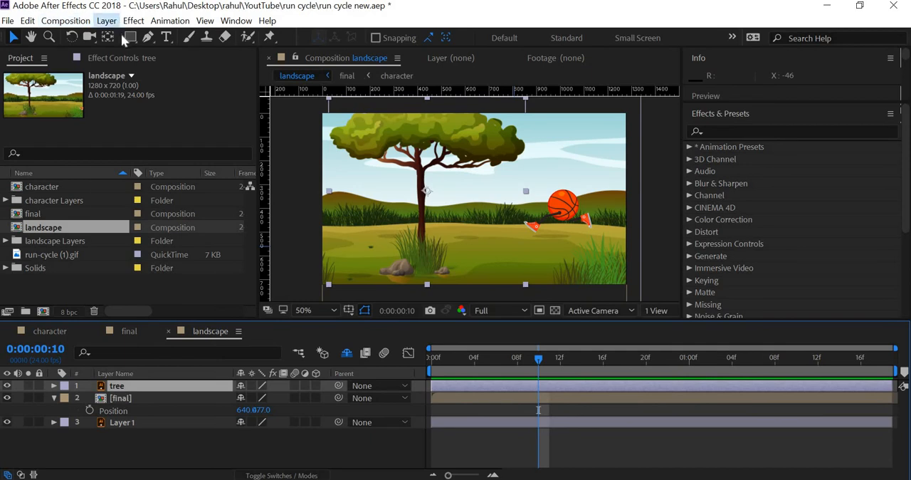
click(130, 21)
mouse_move(107, 20)
mouse_move(117, 35)
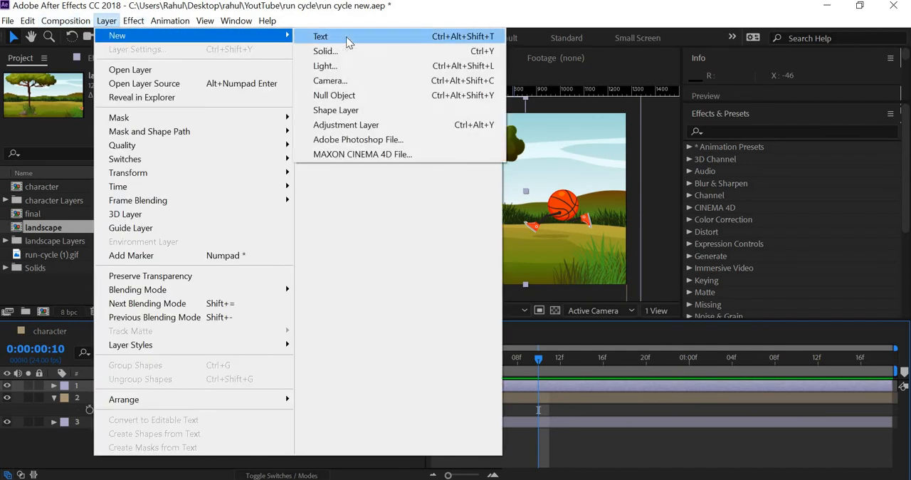
click(330, 80)
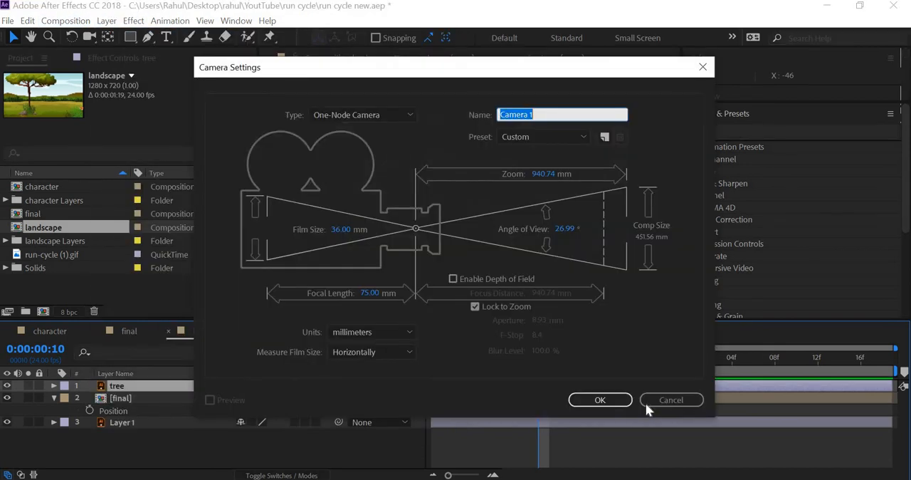
click(580, 398)
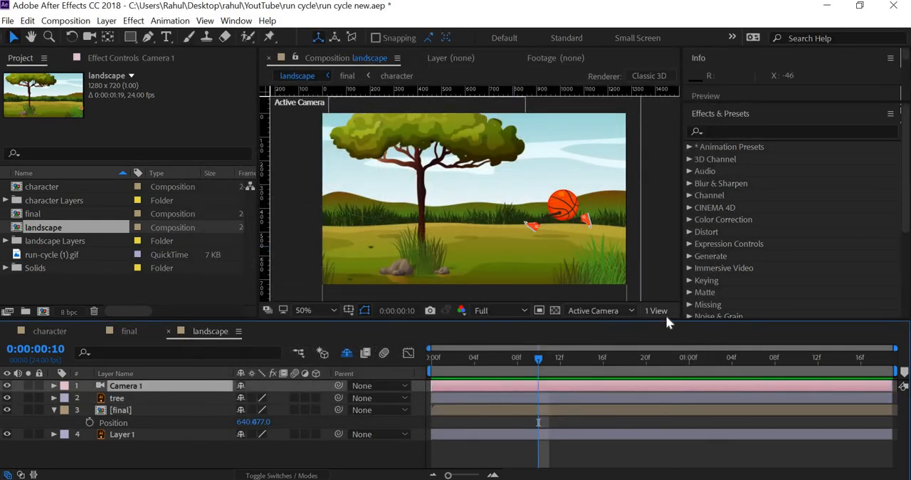
click(657, 310)
click(676, 342)
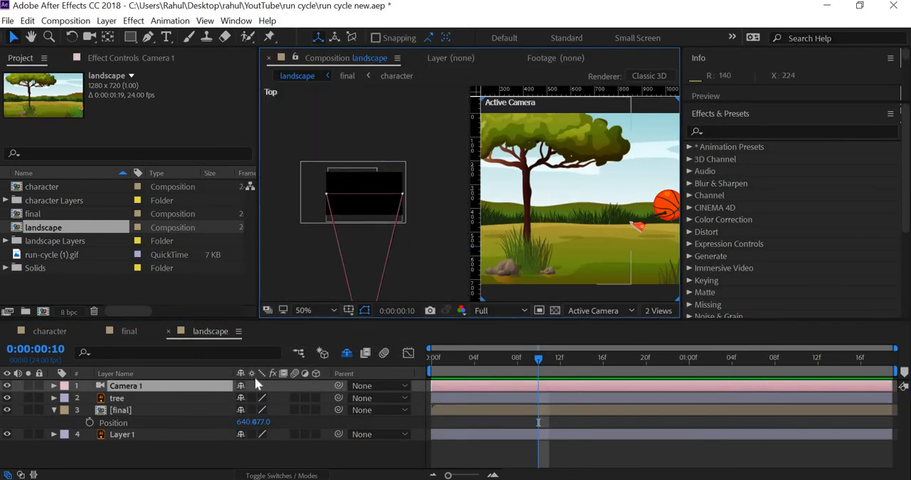
Step: Make the tree layer and the Layer 1 background 3D layers in the landscape composition
click(123, 400)
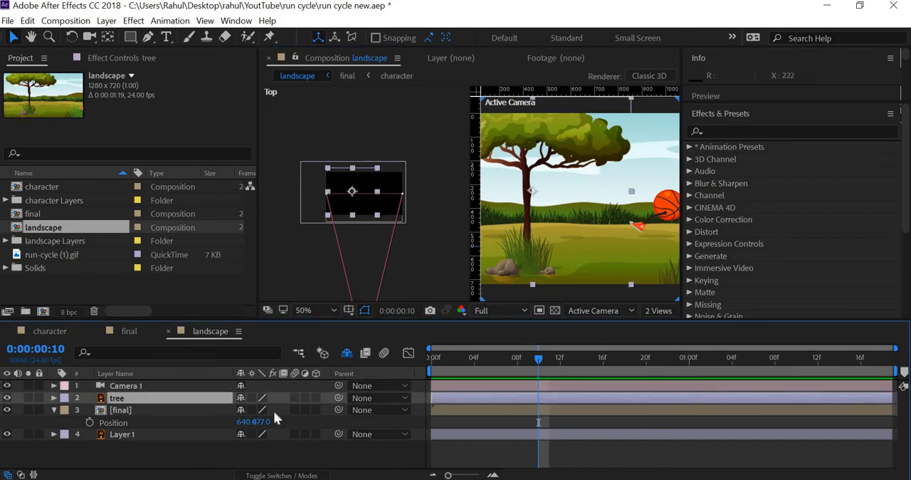
key(p)
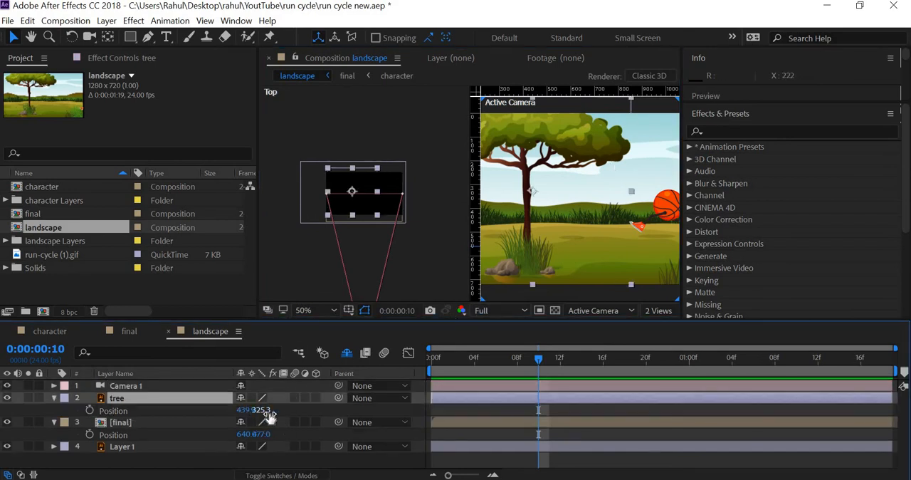
click(315, 398)
click(55, 398)
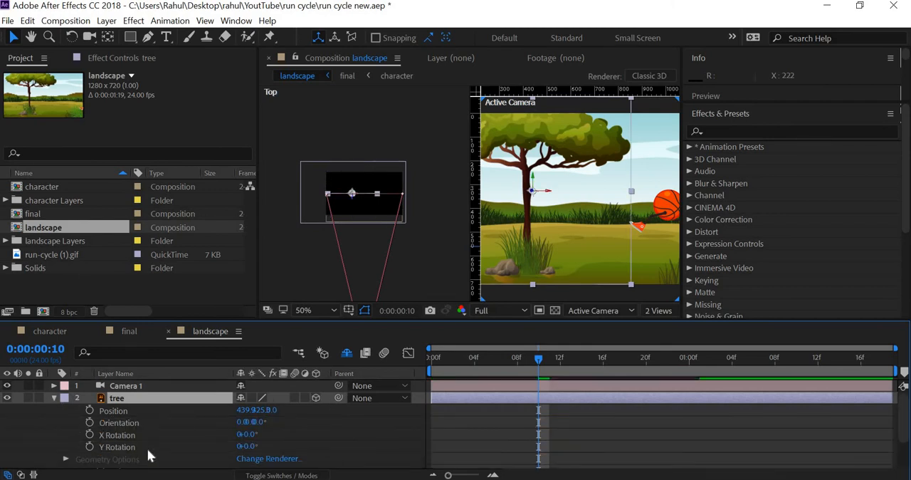
click(134, 434)
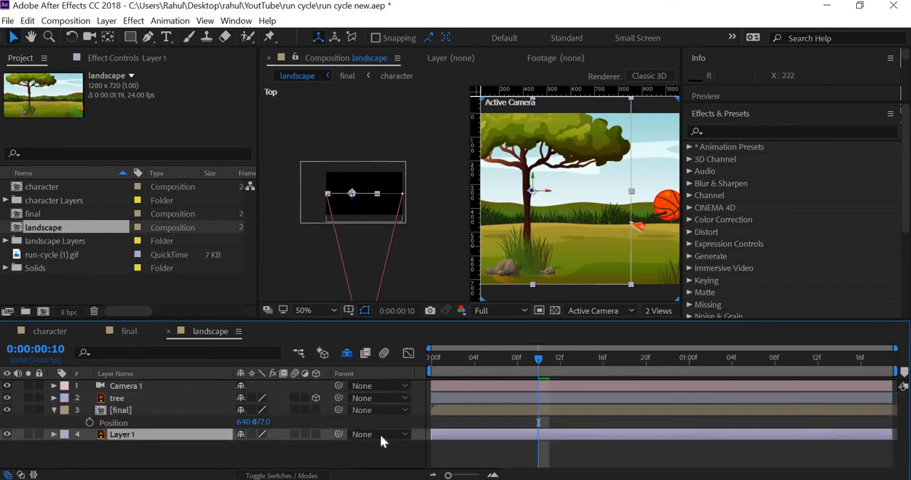
click(316, 434)
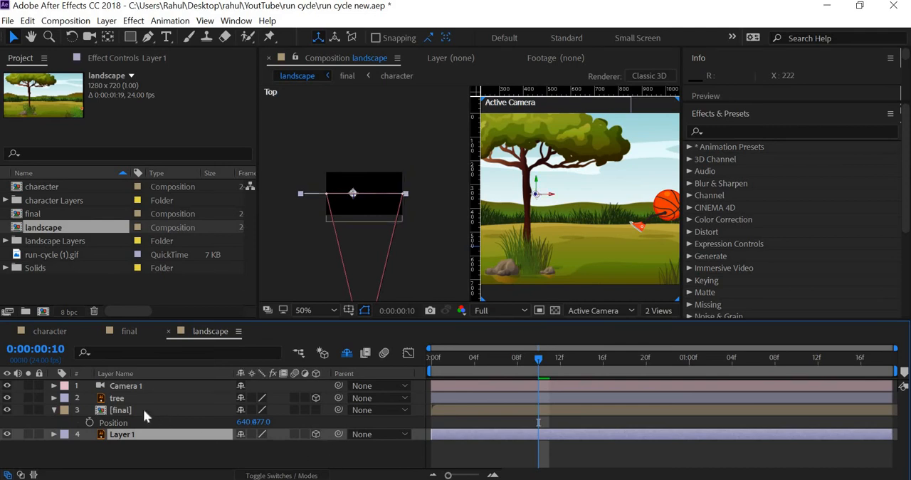
Step: Bring the tree layer toward the camera at Position about 459, 225.3, -284, and reduce its Scale to 158%
key(p)
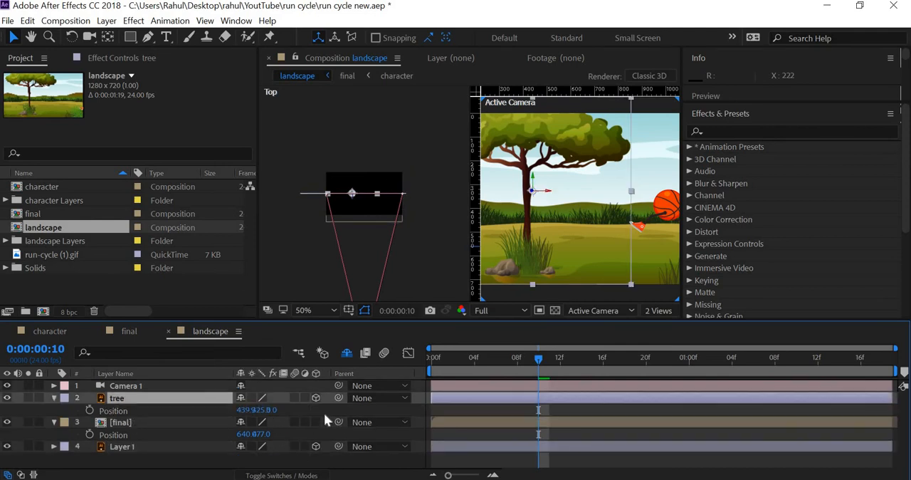
drag(170, 416, 80, 419)
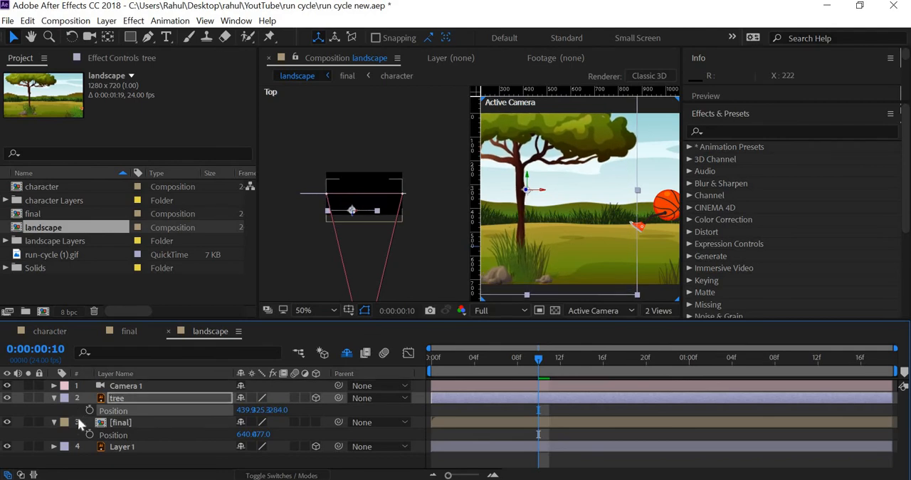
key(shift+Up)
key(shift+Up)
key(shift+Up)
key(shift+Up)
key(shift+Up)
key(shift+Up)
key(shift+Up)
key(shift+Up)
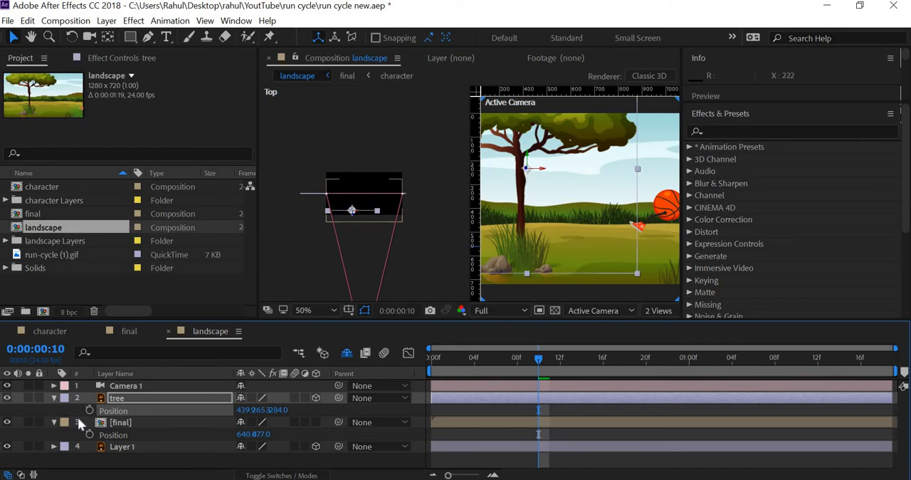
key(shift+Up)
key(shift+Up)
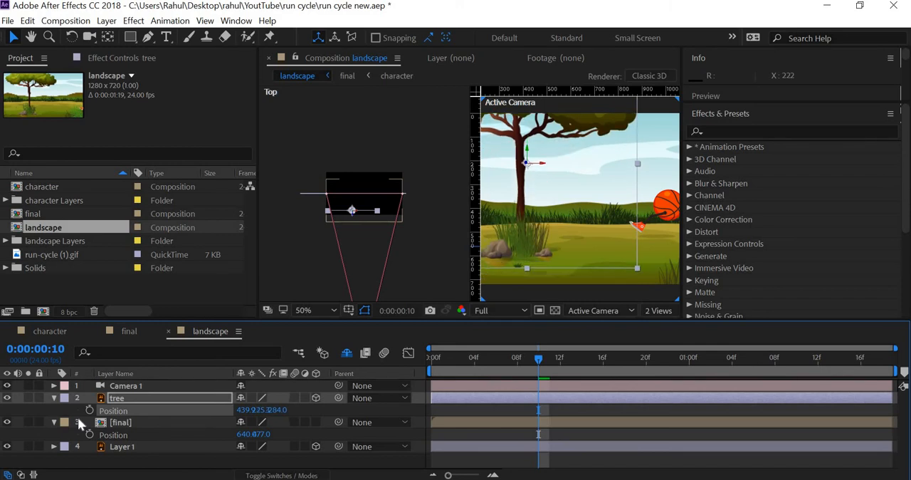
key(shift+Right)
key(shift+Right)
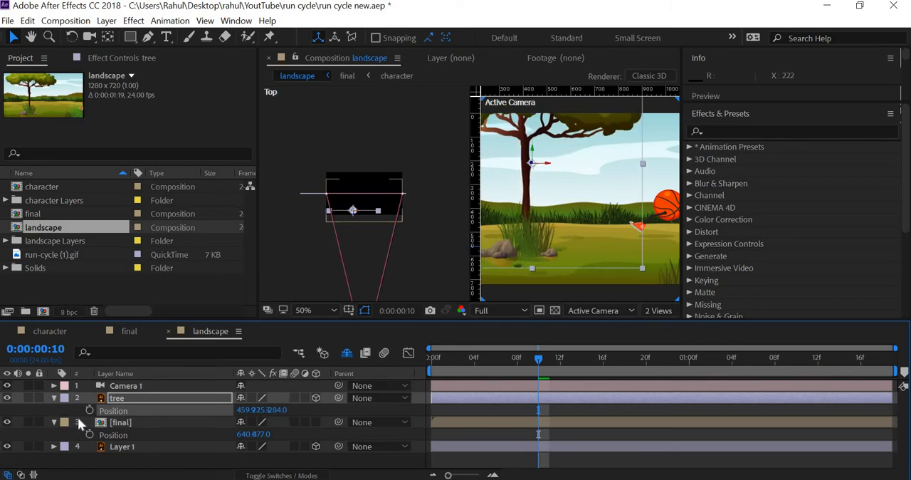
key(s)
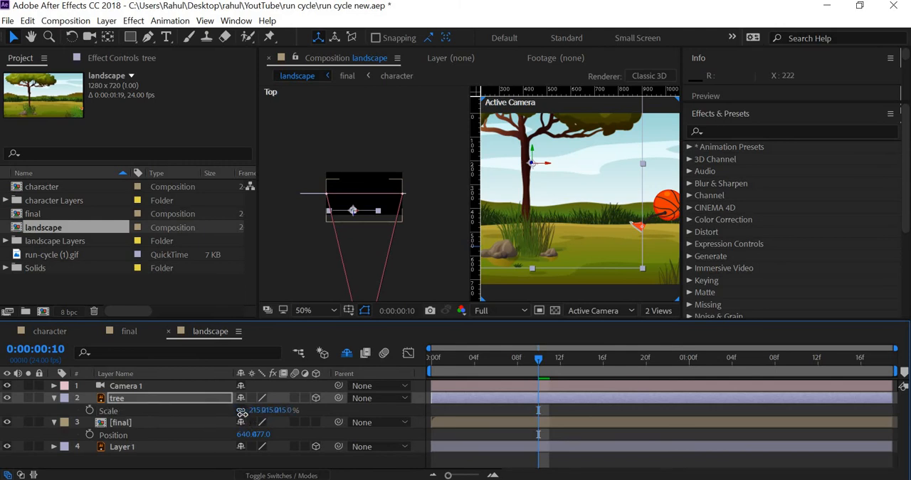
drag(220, 414, 216, 409)
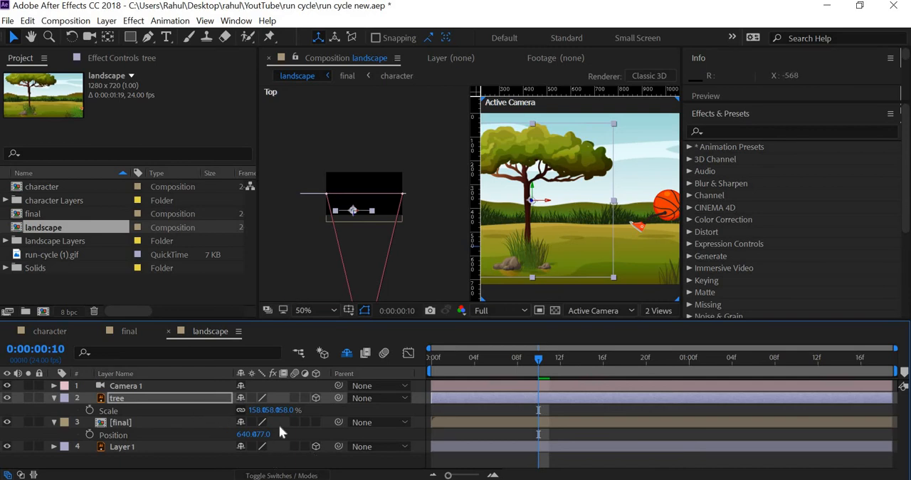
Step: Push Layer 1 back to a Z position of 328, lower it to Y about 403, and enlarge its Scale to 251%
click(182, 445)
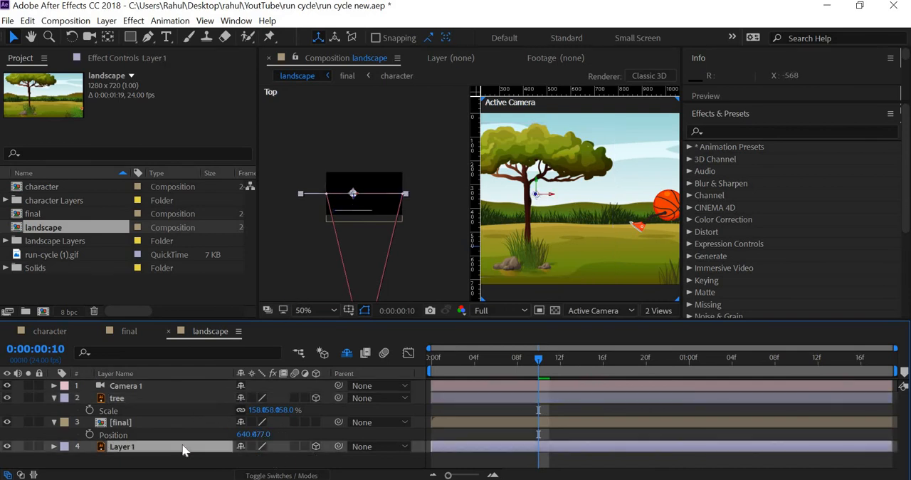
key(p)
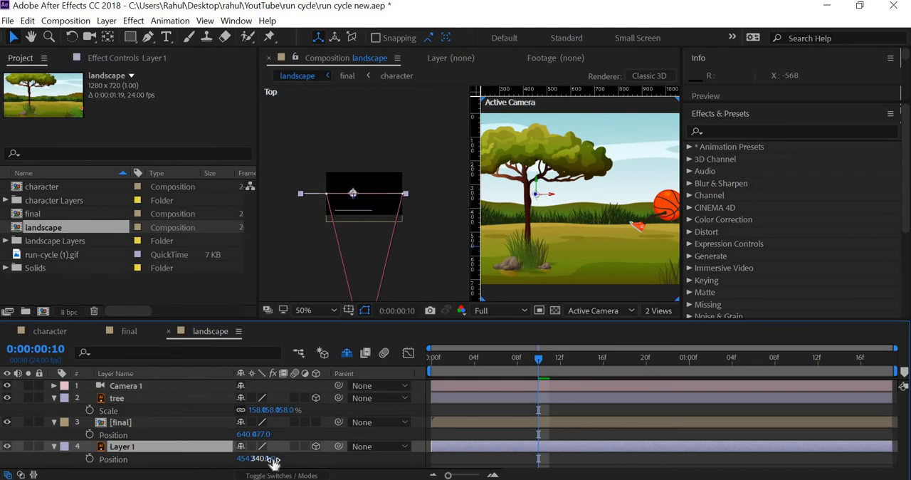
click(232, 461)
drag(232, 461, 523, 475)
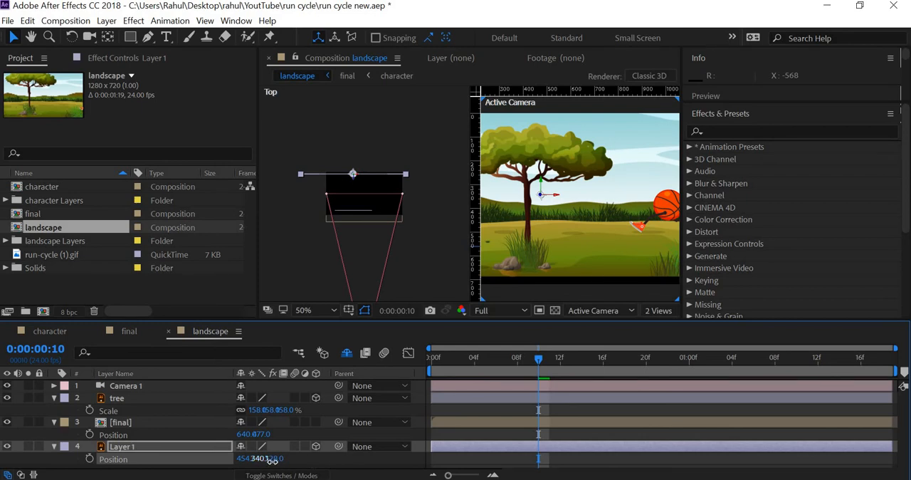
drag(263, 458, 302, 464)
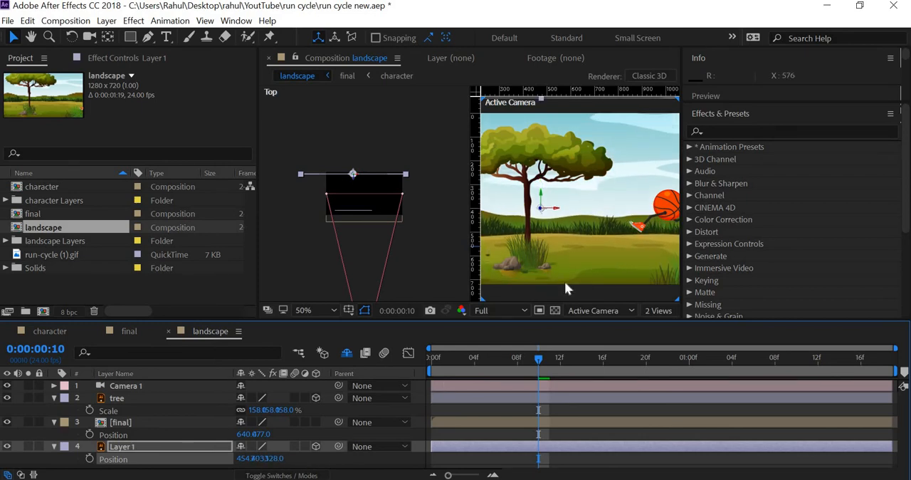
scroll(565, 285, down, 2)
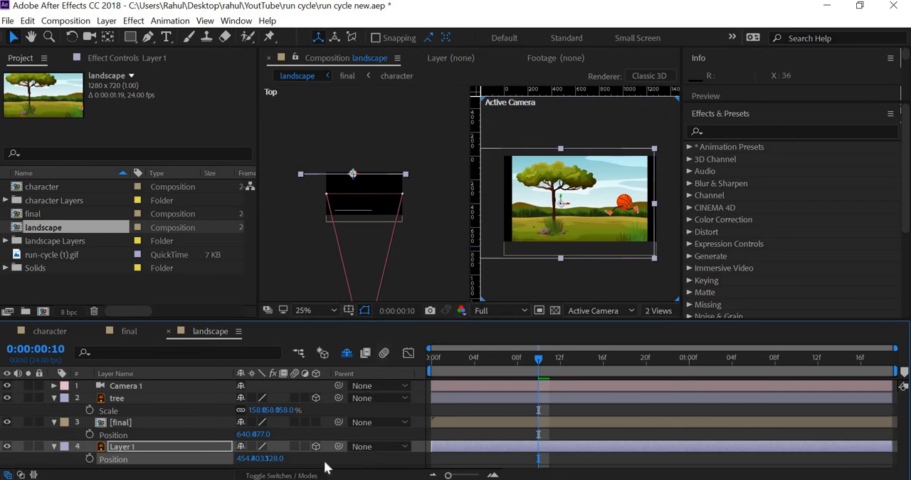
key(s)
drag(261, 459, 290, 459)
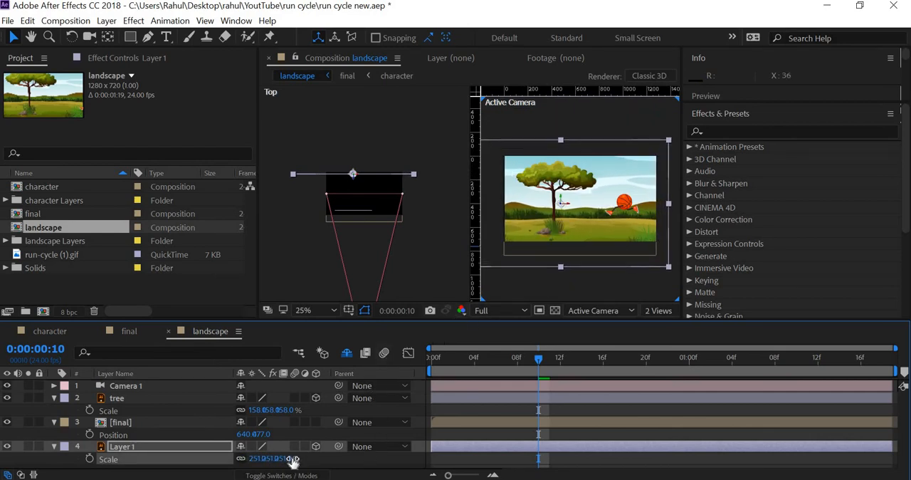
Step: Deselect the background layer and preview the character's run in the landscape scene with its layers spread in depth
click(623, 288)
key(Page_Up)
key(Page_Up)
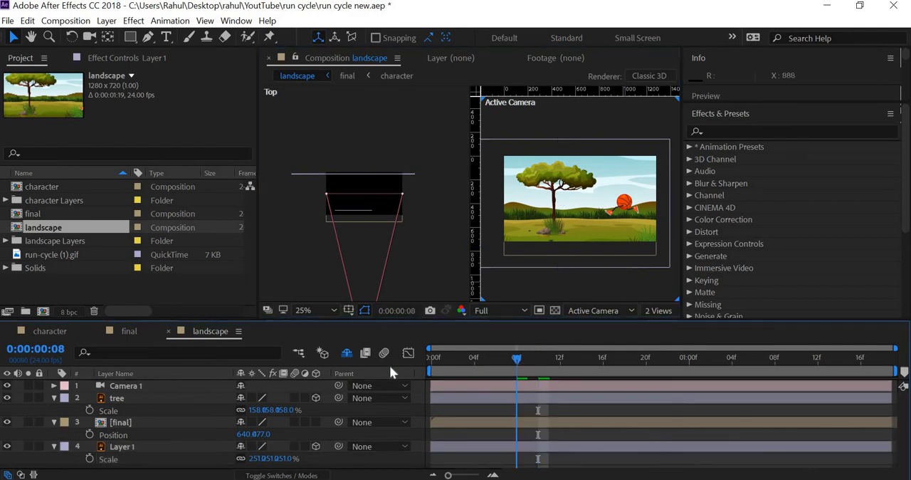
key(space)
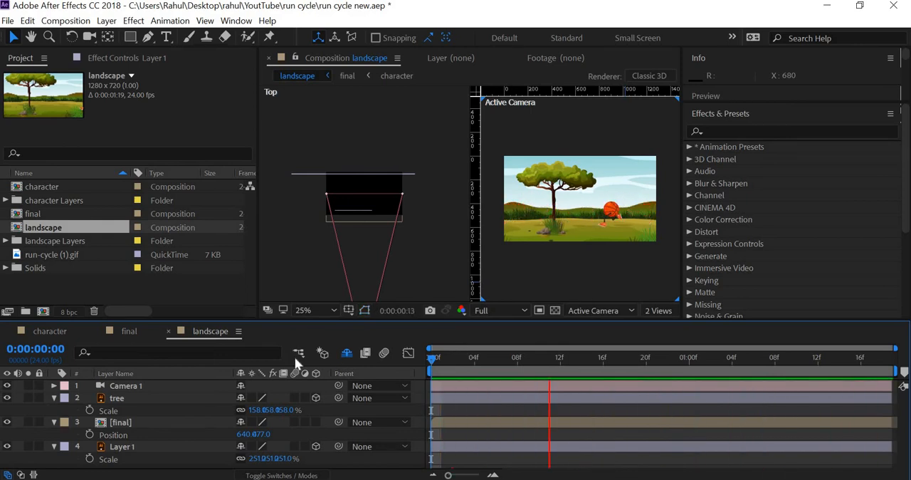
key(space)
Step: Collapse the tree, final and Layer 1 properties, expand Camera 1's camera options, and turn Depth of Field on
click(124, 387)
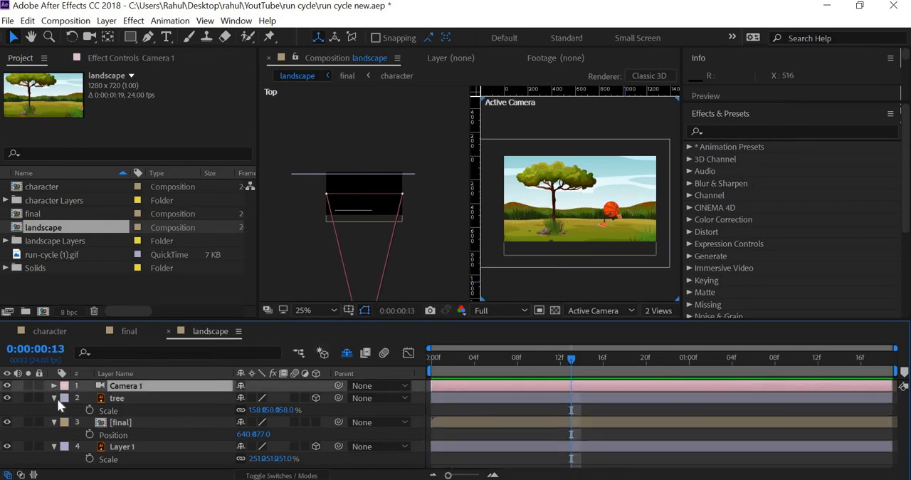
click(54, 398)
click(54, 410)
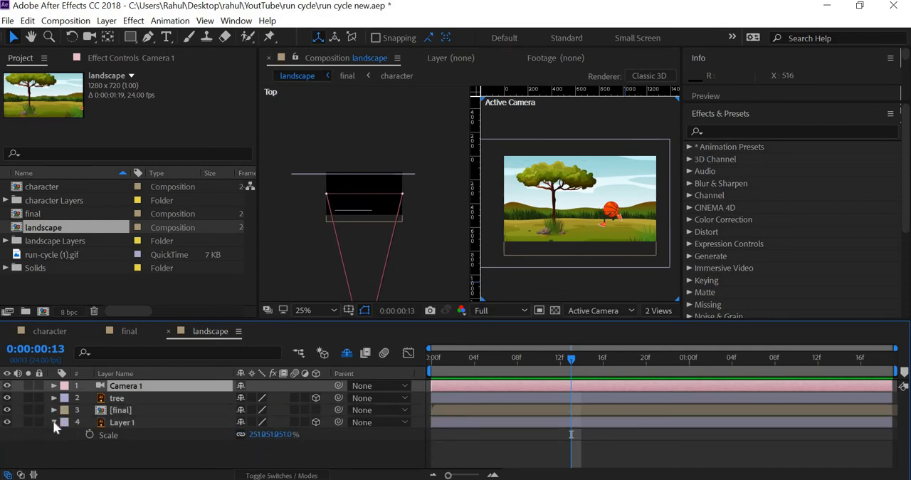
click(54, 423)
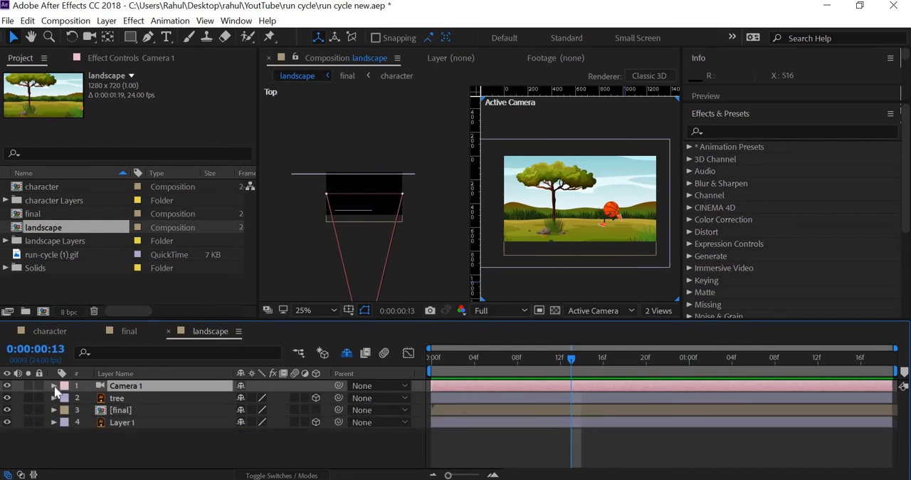
click(54, 386)
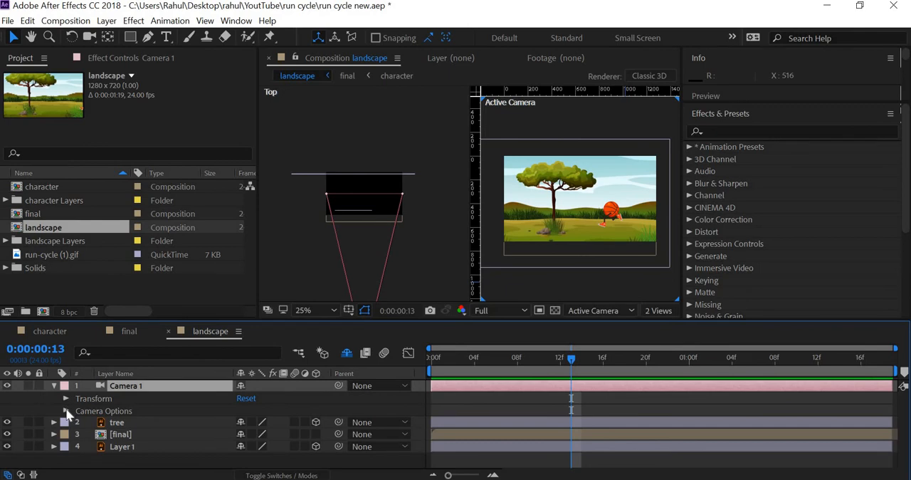
scroll(107, 423, down, 1)
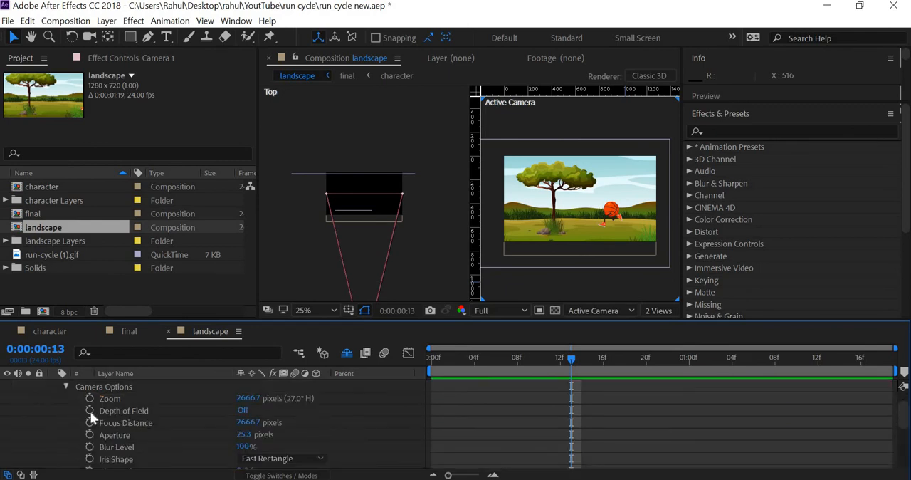
click(243, 409)
Step: Raise Camera 1's Aperture to 380.3 pixels, and switch Depth of Field off to compare the blur
key(period)
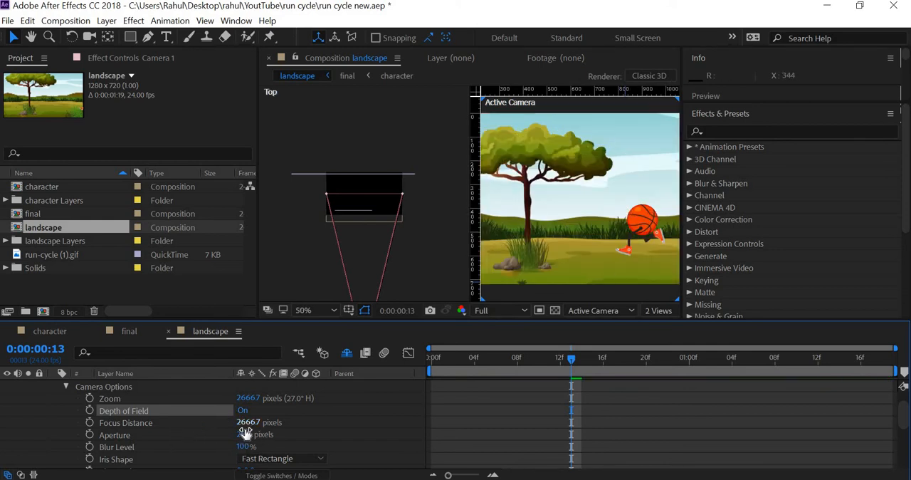
drag(322, 437, 400, 436)
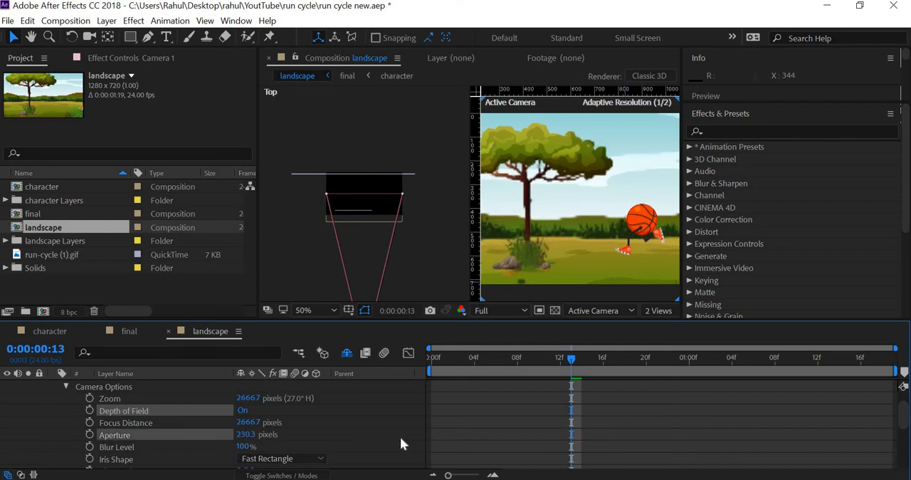
drag(244, 434, 346, 445)
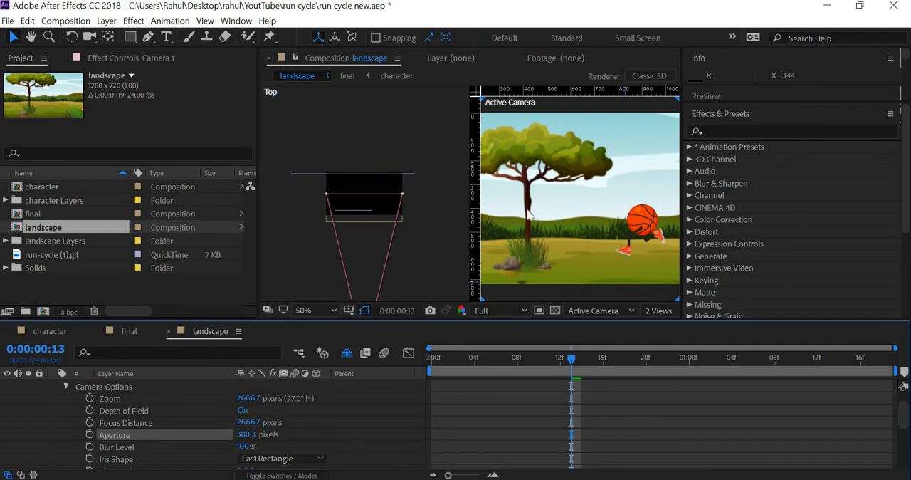
click(242, 412)
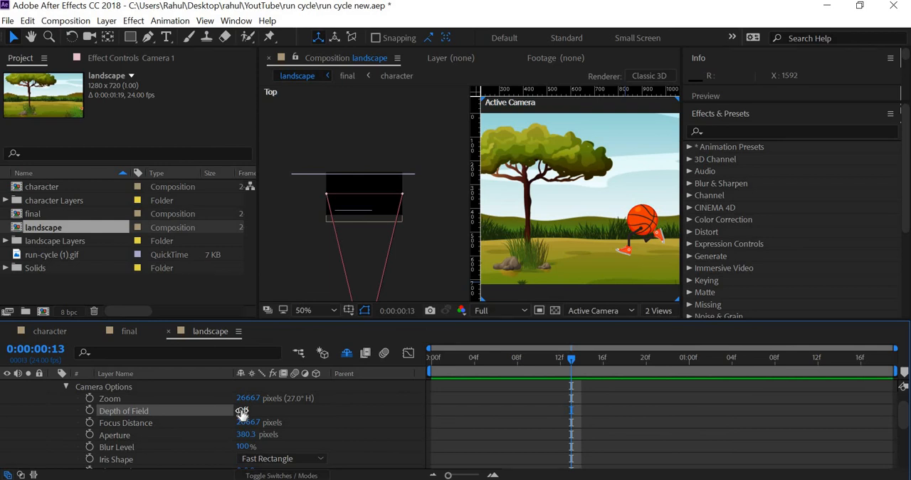
Step: Turn Camera 1's Depth of Field back on and raise its Aperture to 927.3 pixels for a stronger blur
click(242, 412)
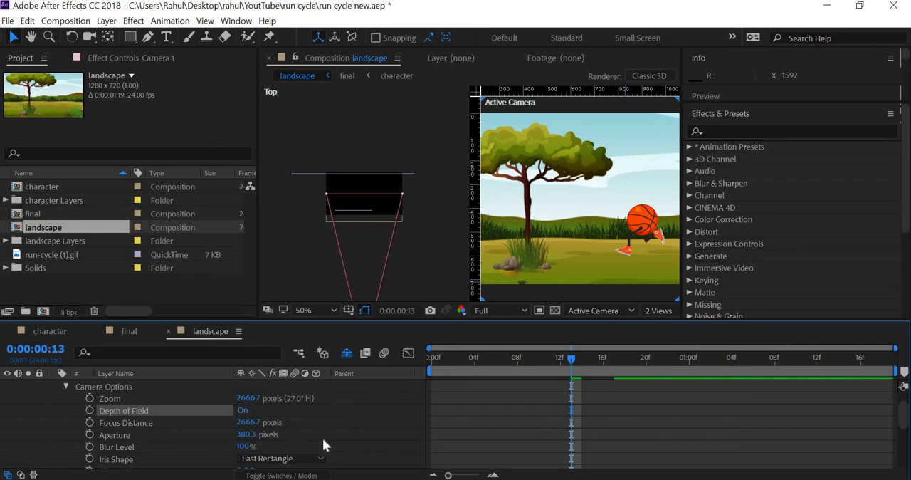
drag(305, 436, 642, 436)
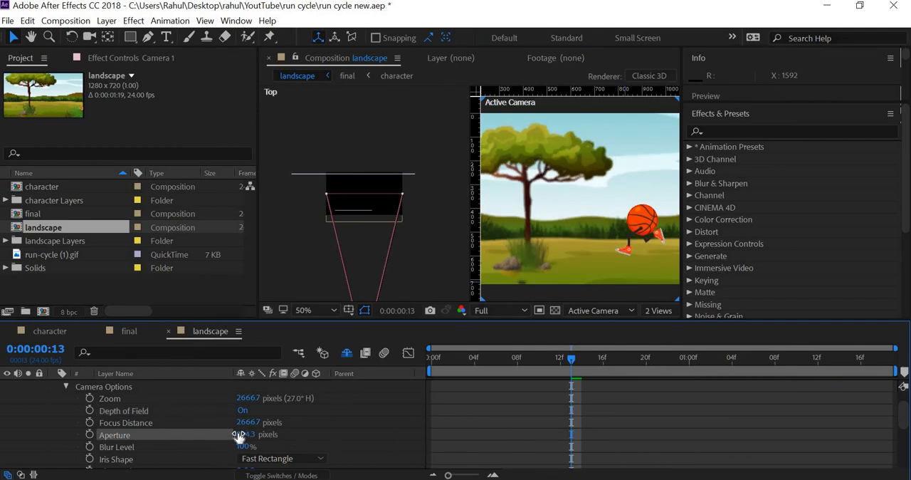
drag(240, 435, 405, 440)
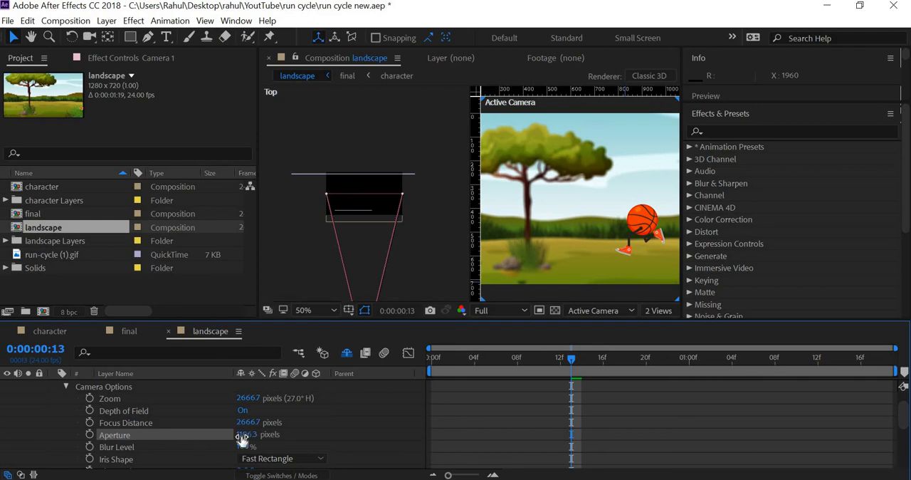
drag(251, 434, 200, 435)
Step: Preview the character's run from the first frame to judge the depth-of-field blur
key(Home)
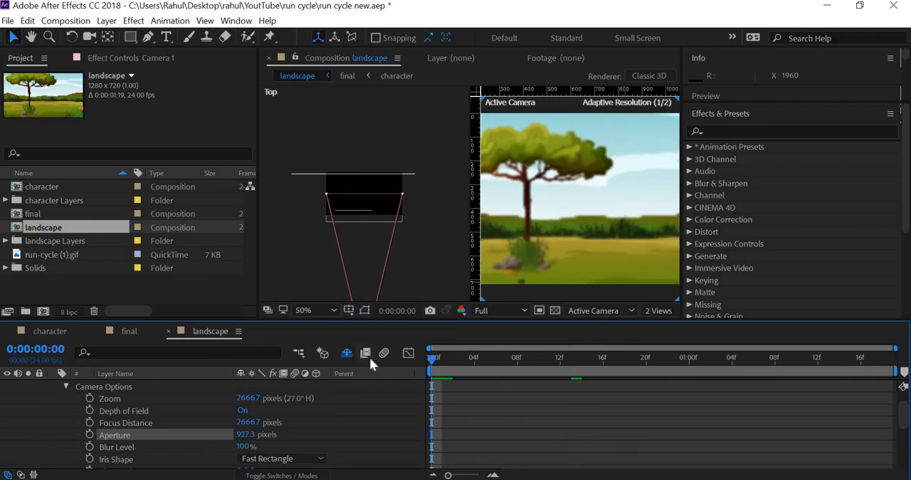
key(space)
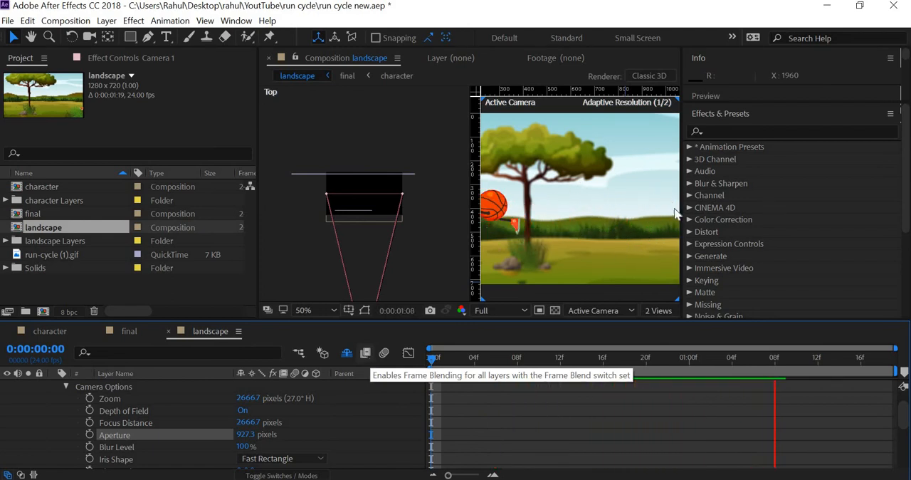
key(space)
Step: Reduce Camera 1's Aperture to 750 pixels and collapse its camera options
drag(246, 435, 211, 434)
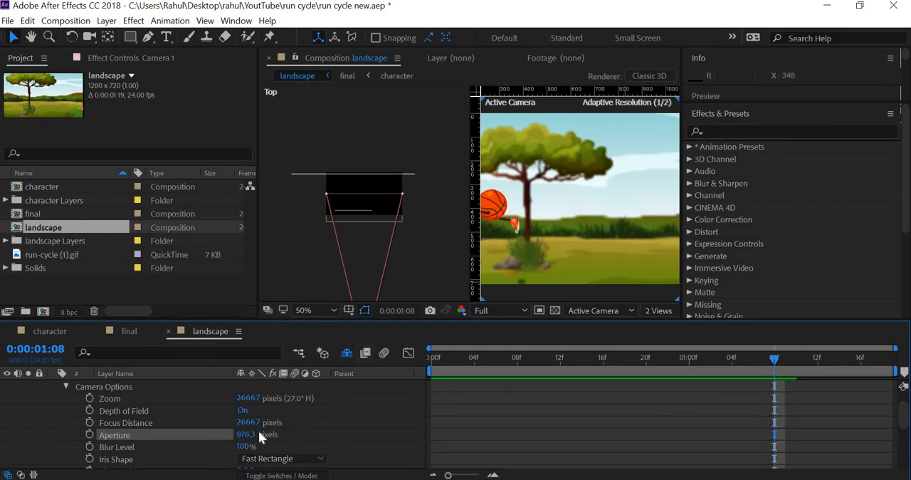
click(251, 434)
text(750)
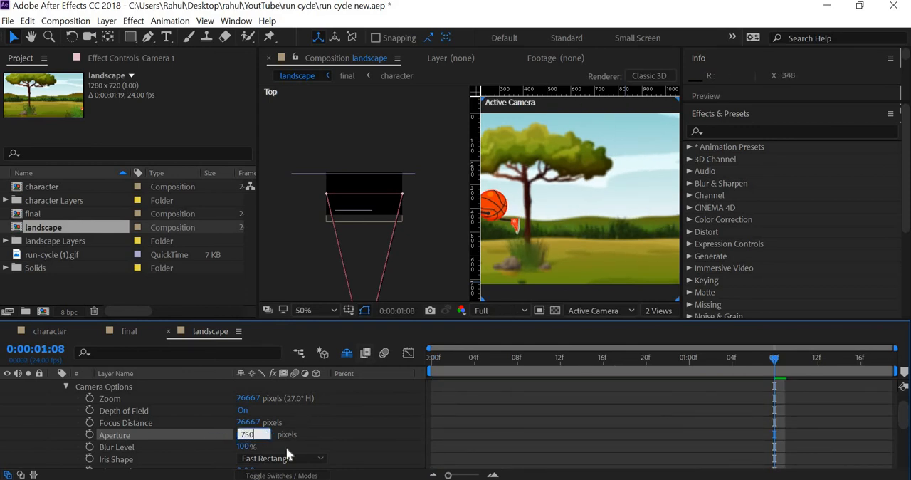
key(Return)
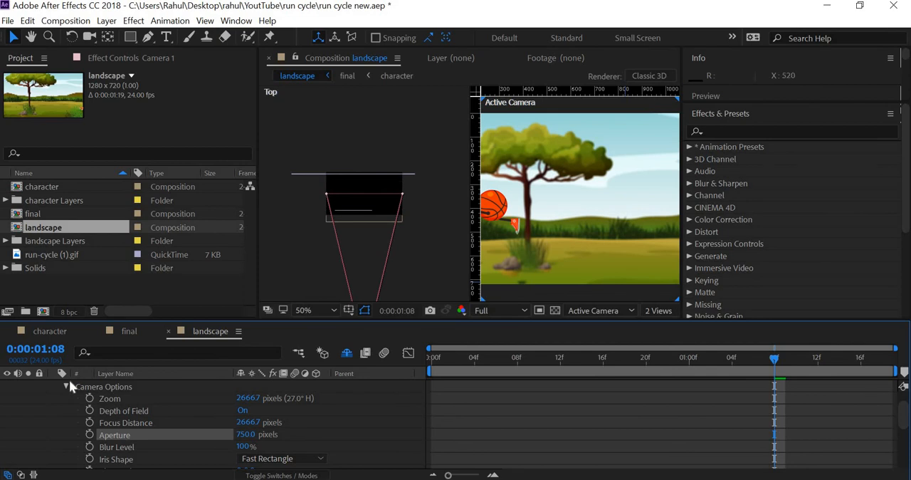
click(67, 386)
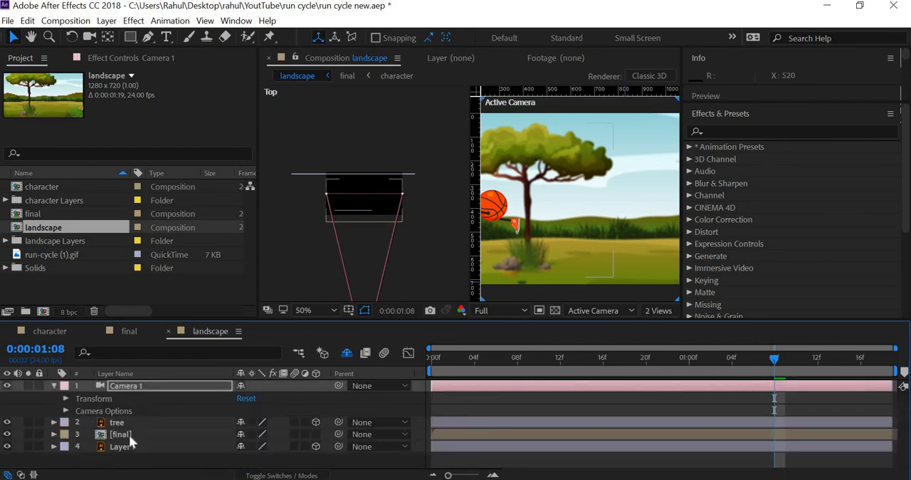
Step: Enable motion blur for the final layer in landscape, and for the ball, L Foot 2 and R Foot controllers in the character composition
click(126, 435)
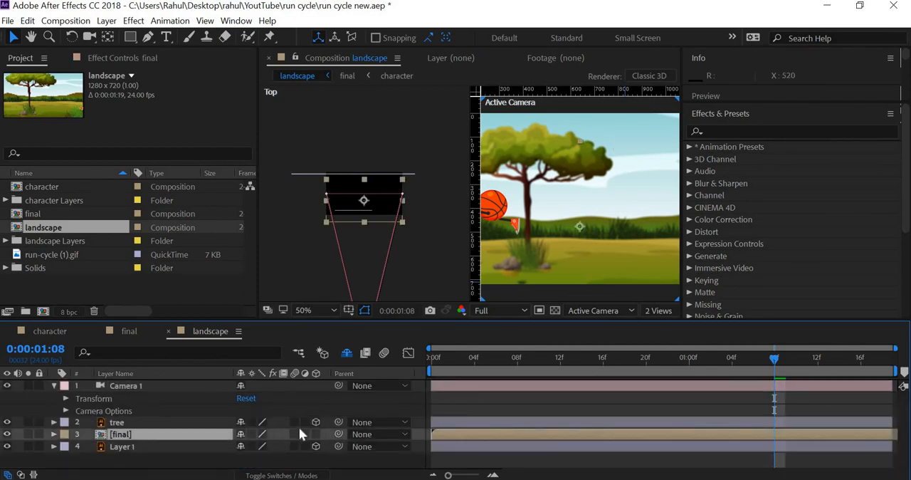
click(385, 353)
double_click(47, 187)
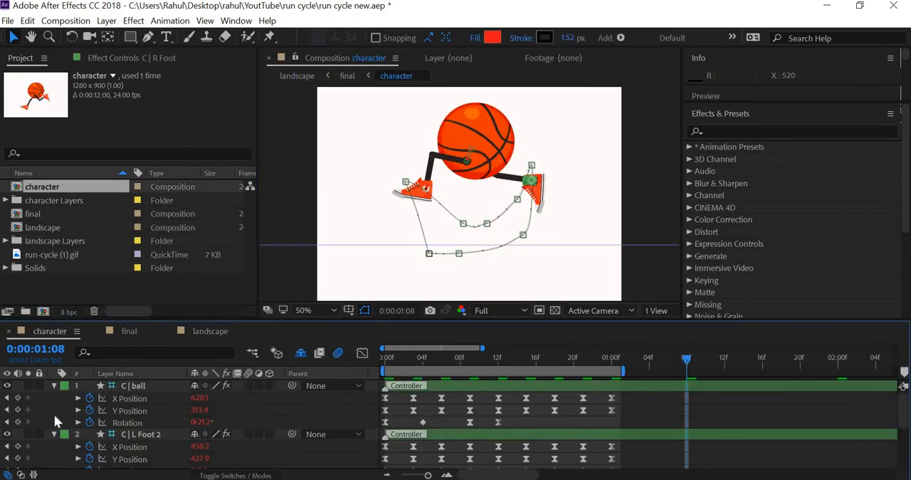
click(54, 385)
click(54, 398)
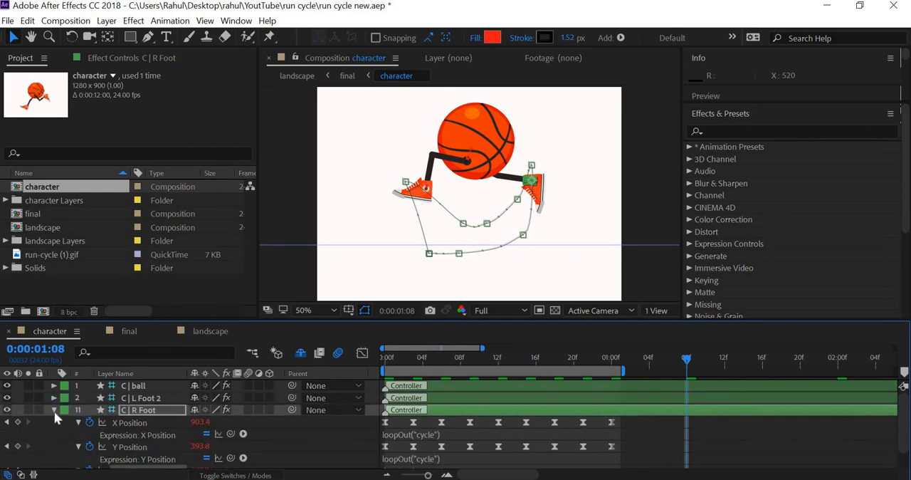
click(54, 410)
drag(248, 386, 264, 419)
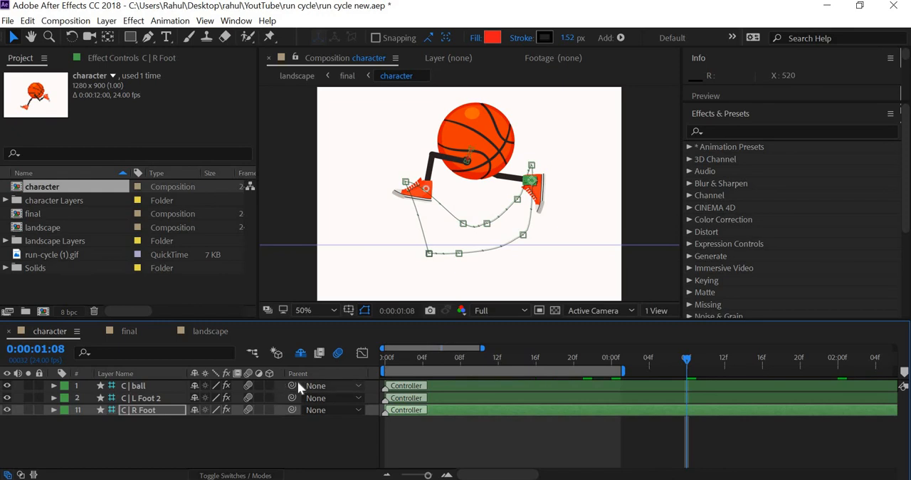
Step: Check the character layer's Scale in the final composition and preview the motion-blurred run in the landscape composition
double_click(50, 227)
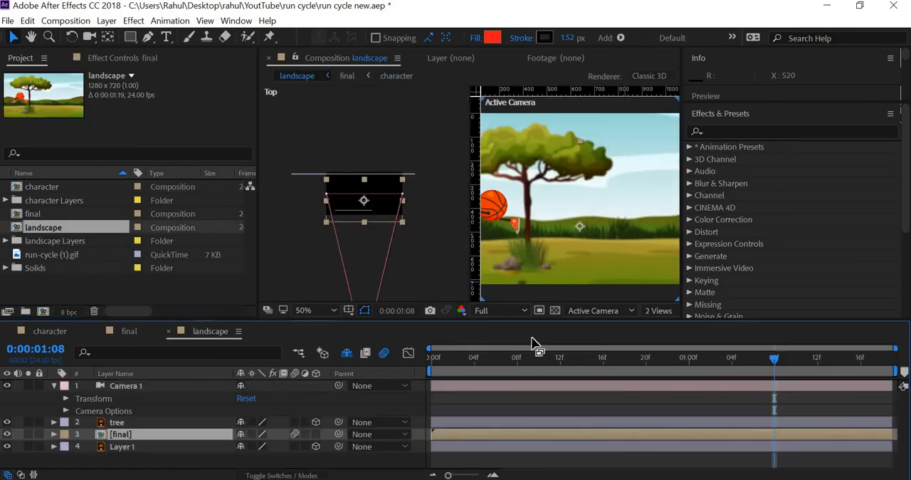
click(438, 360)
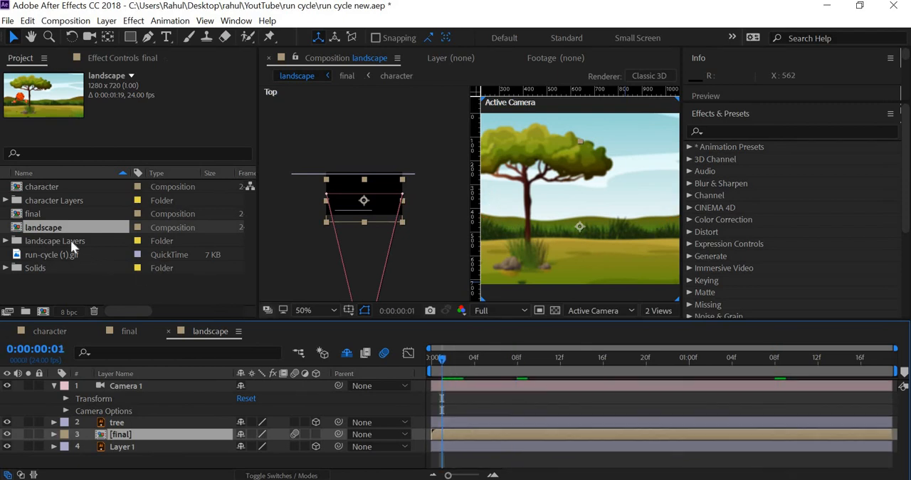
double_click(42, 215)
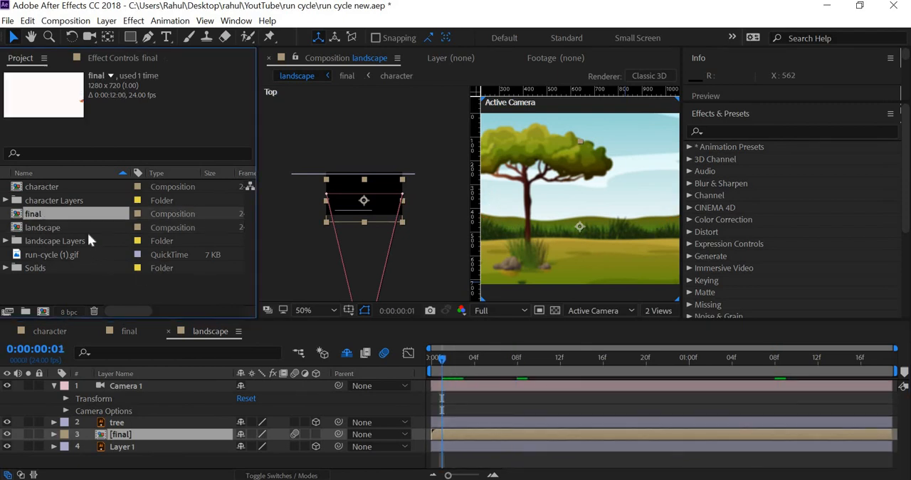
key(s)
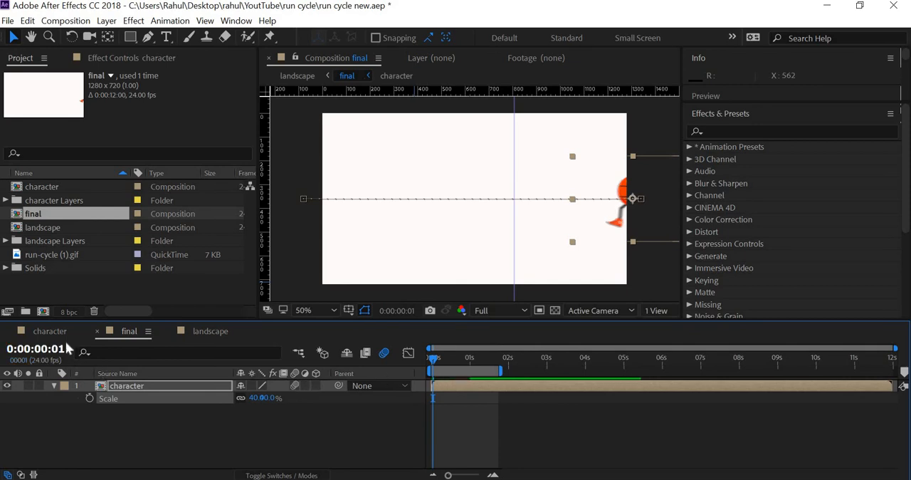
click(211, 331)
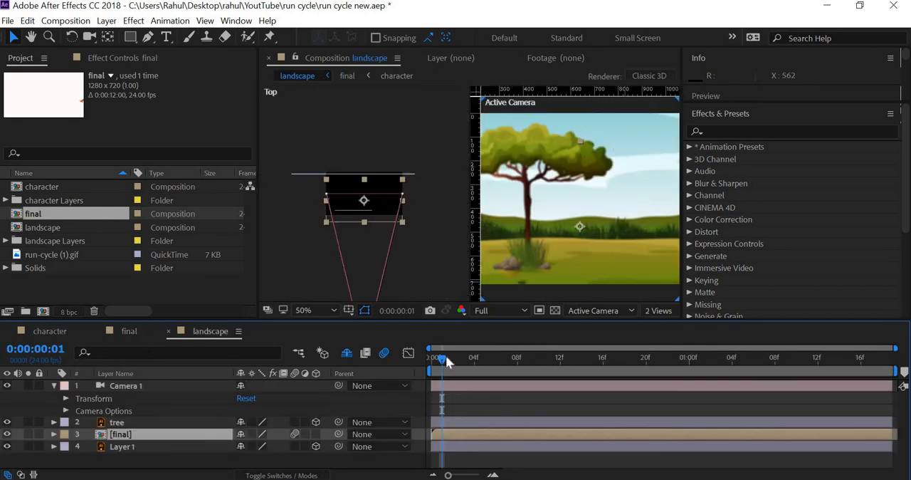
drag(445, 359, 519, 360)
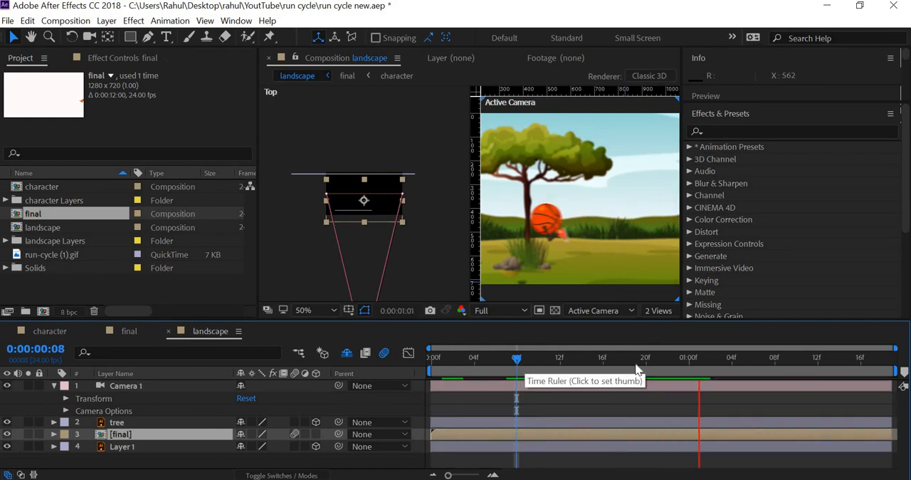
key(space)
Step: Show the landscape composition in a single view and return to the first frame
click(671, 311)
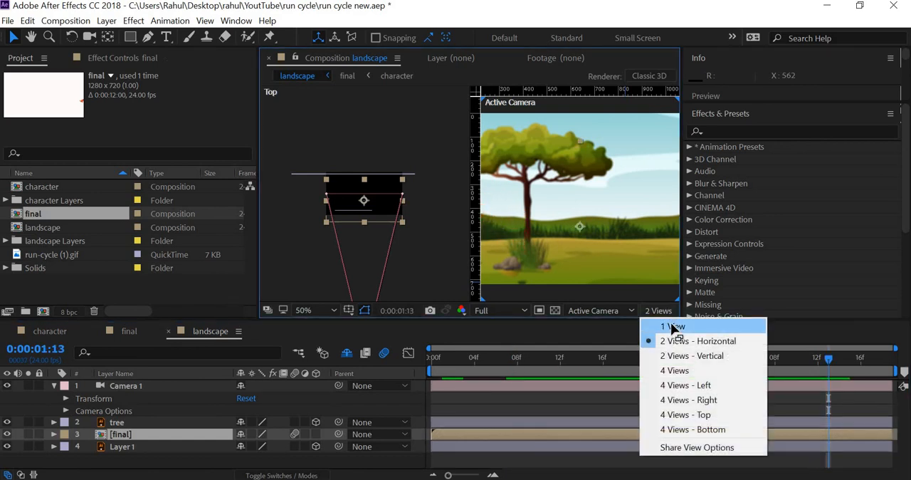
click(673, 325)
key(Home)
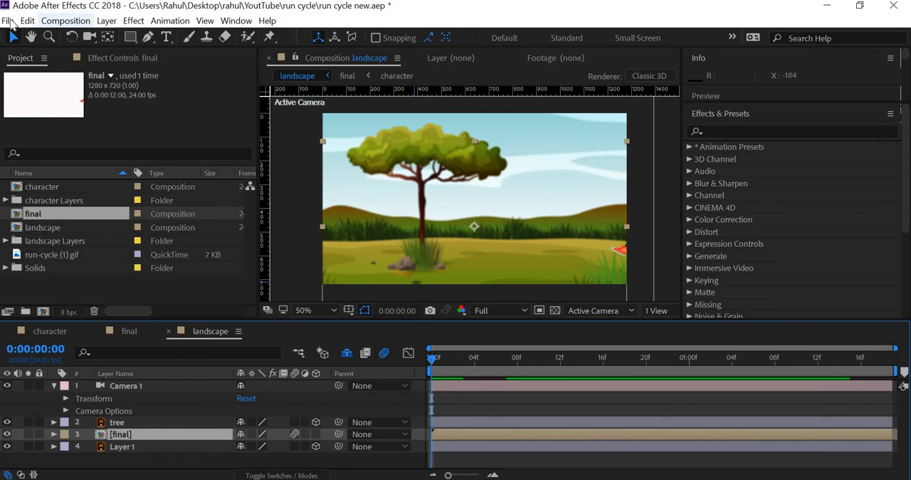
Step: Save the project and collapse Camera 1's properties in the landscape timeline
click(10, 21)
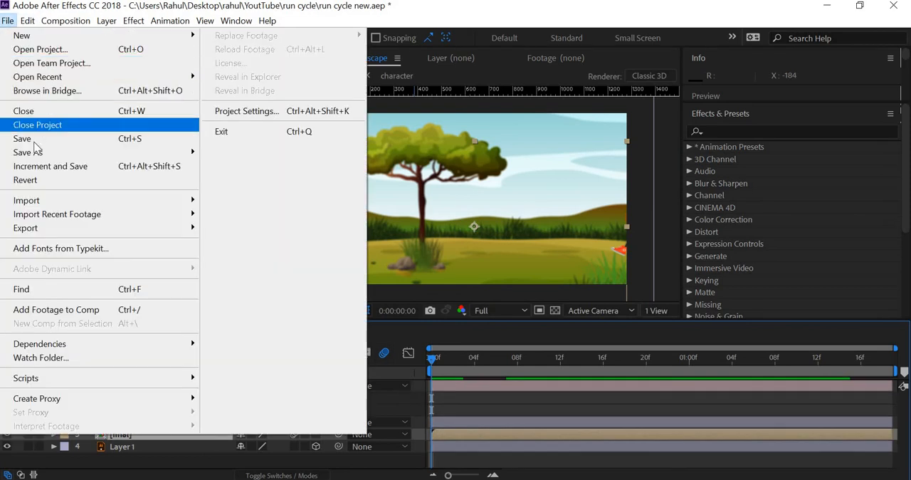
click(33, 136)
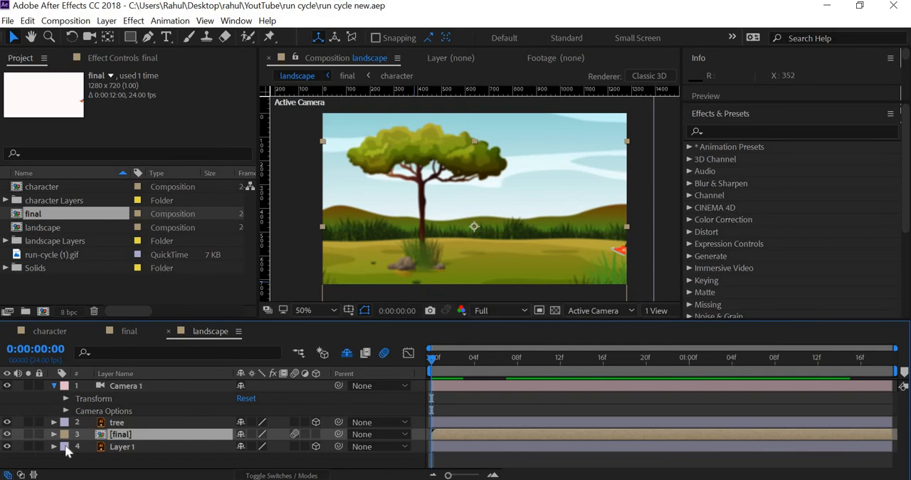
click(54, 385)
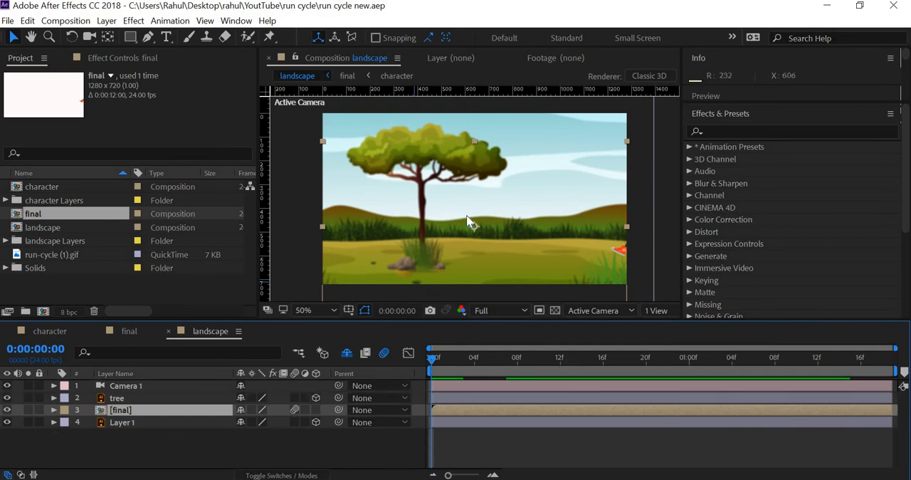
Step: Create a new 1280 x 720 composition named "final sound" at 24 fps with a 12-second duration
key(comma)
click(154, 454)
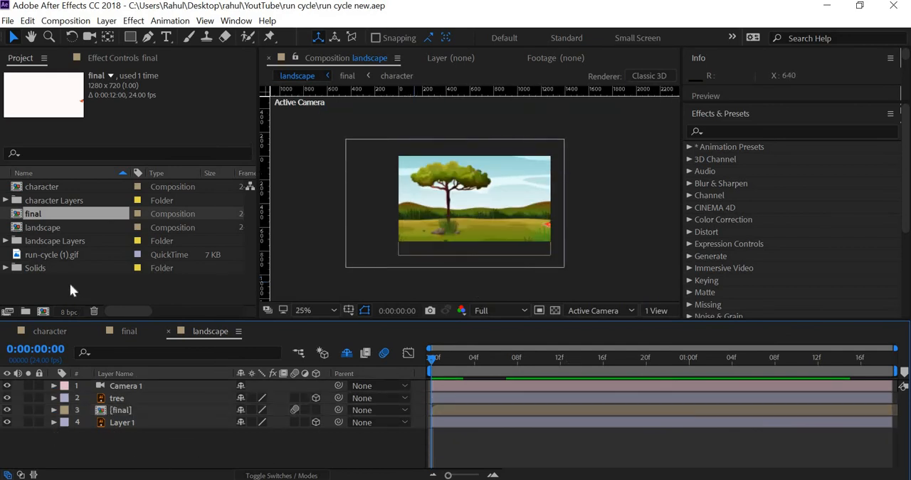
click(70, 283)
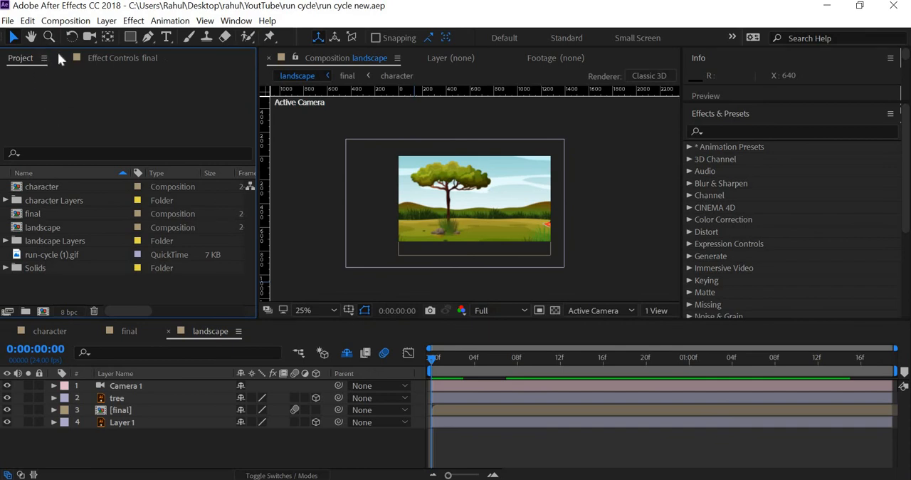
click(66, 21)
click(79, 37)
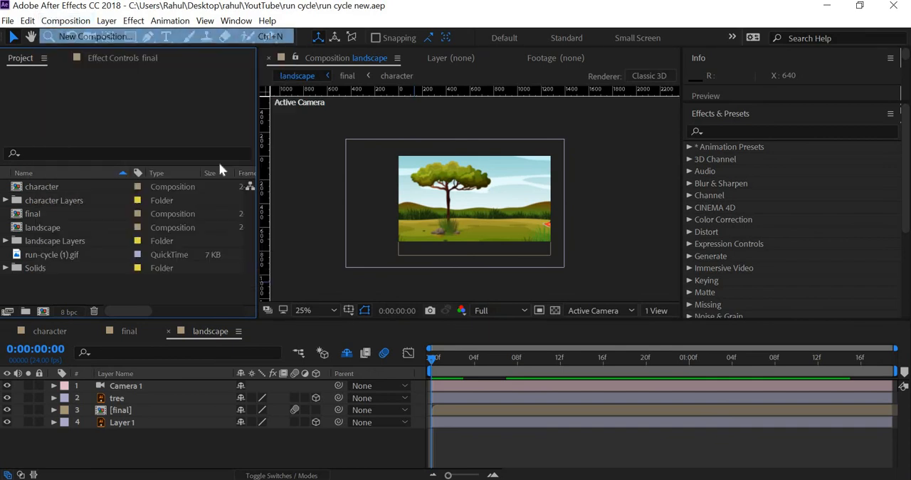
text(final sound)
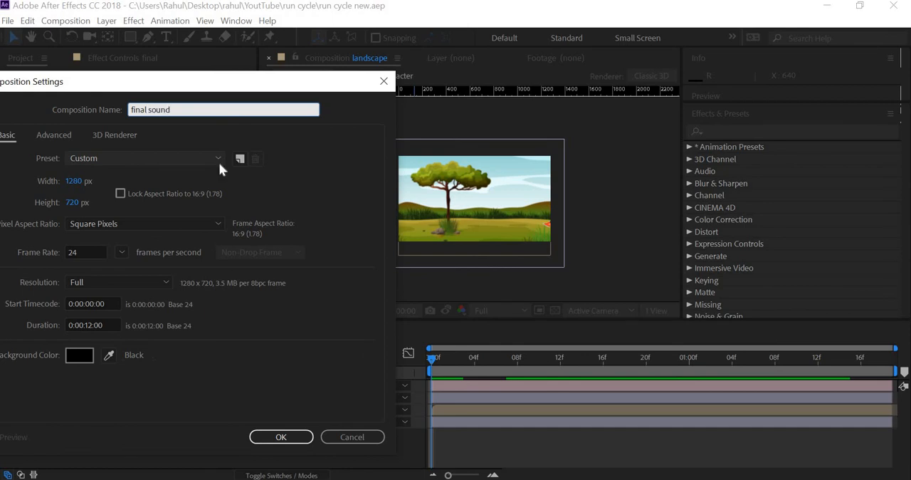
key(Return)
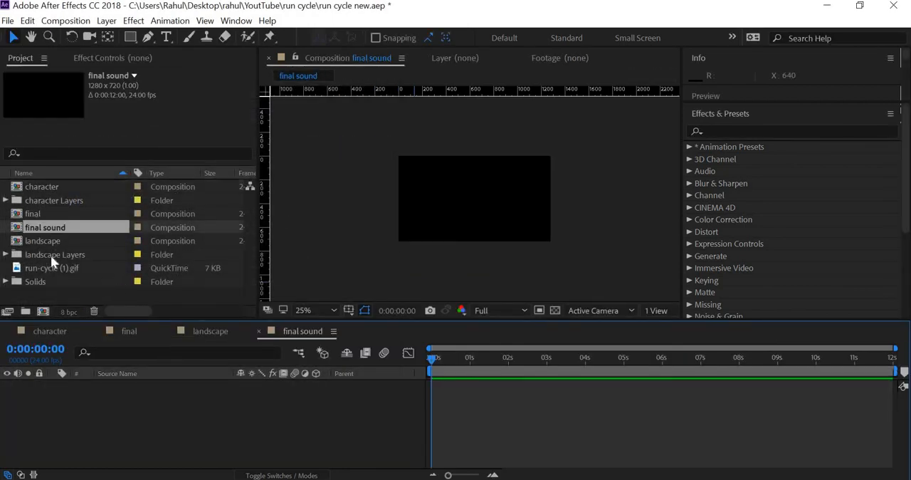
Step: Add the landscape composition to the final sound timeline and duplicate it to make three landscape layers
click(48, 242)
drag(67, 412, 67, 409)
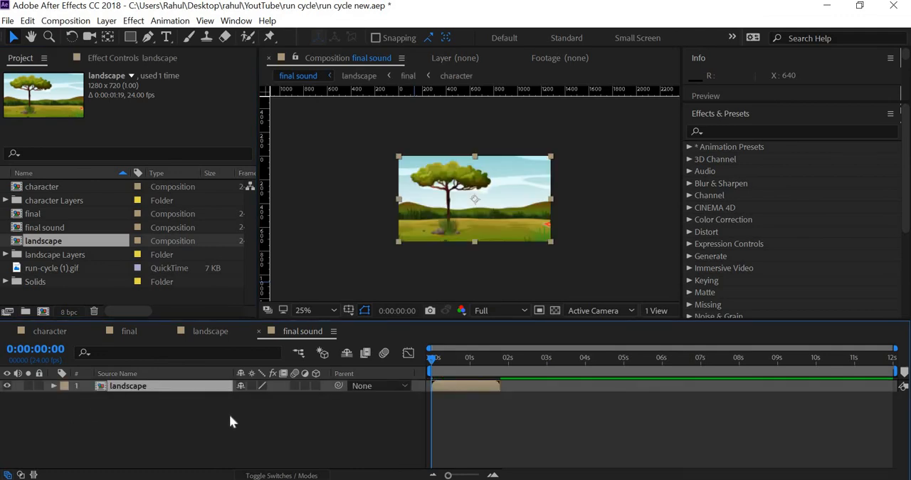
key(ctrl+d)
click(151, 427)
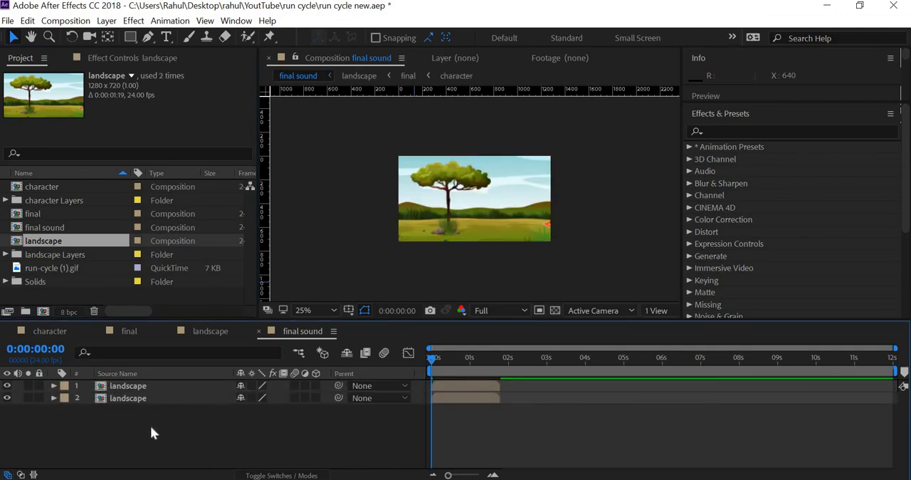
click(135, 388)
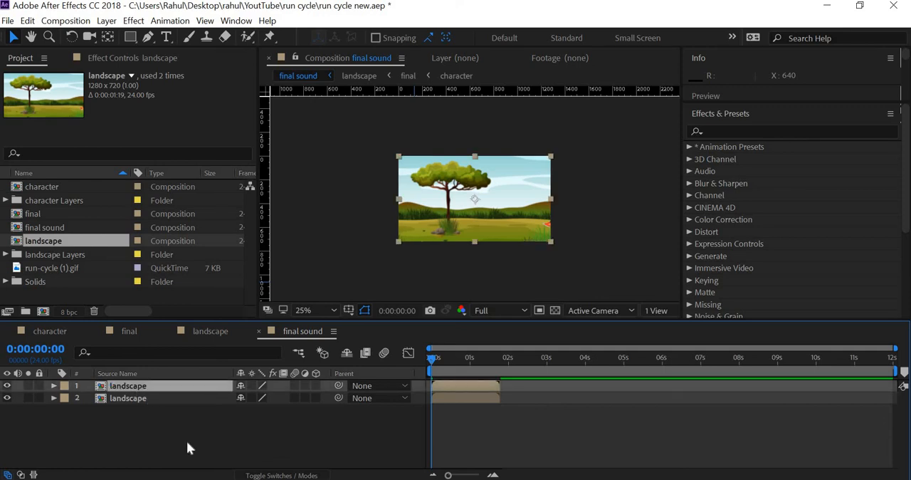
key(ctrl+d)
Step: Sequence the three landscape layers end to end in the final sound timeline without overlap
drag(151, 415, 221, 458)
key(ctrl+a)
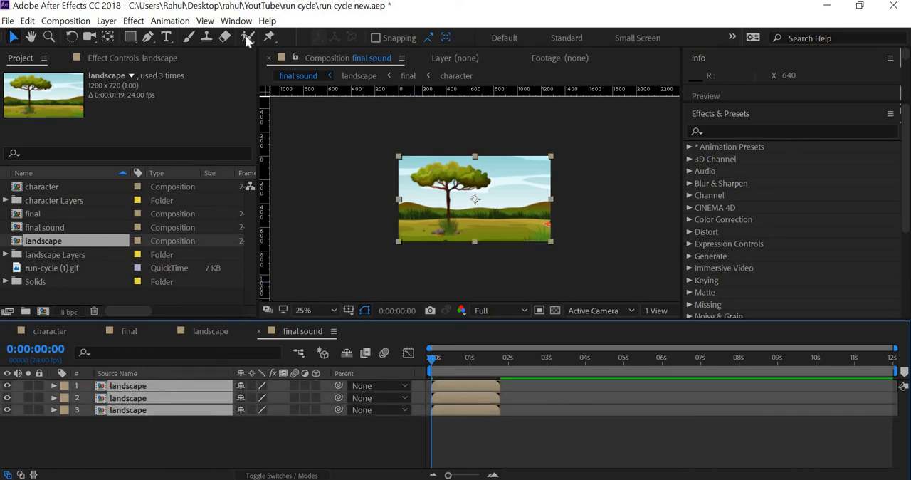
click(169, 20)
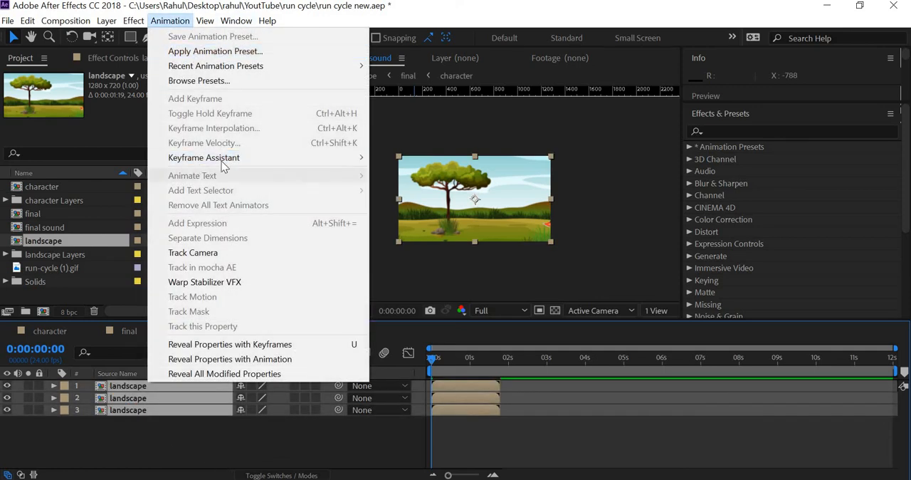
mouse_move(235, 157)
click(421, 275)
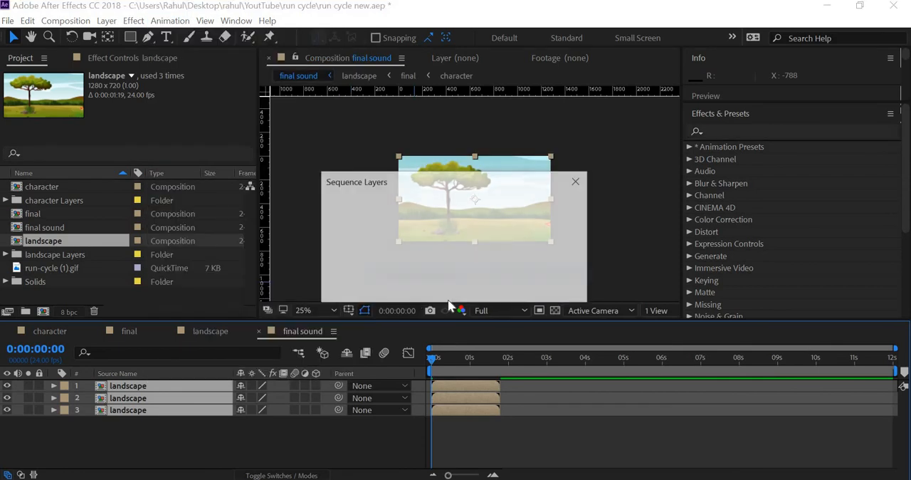
click(486, 287)
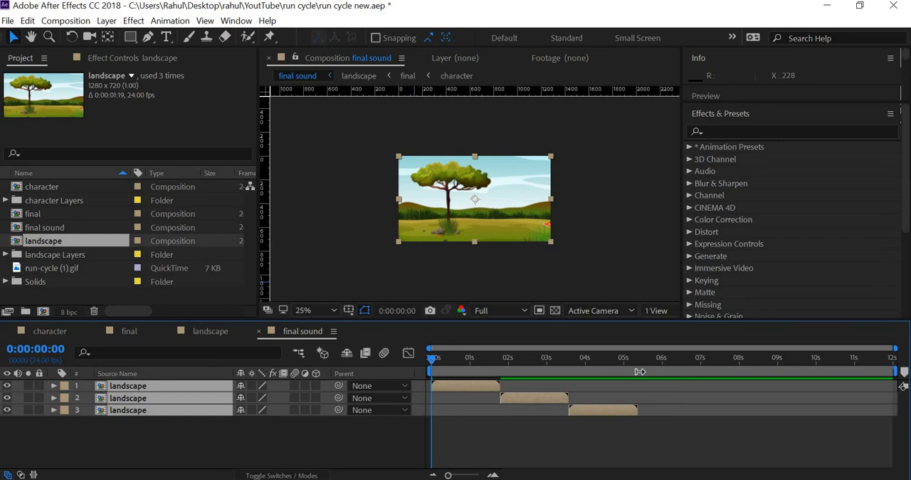
Step: Shorten the work area to the end of the third landscape layer and preview the repeated run
drag(640, 371, 643, 372)
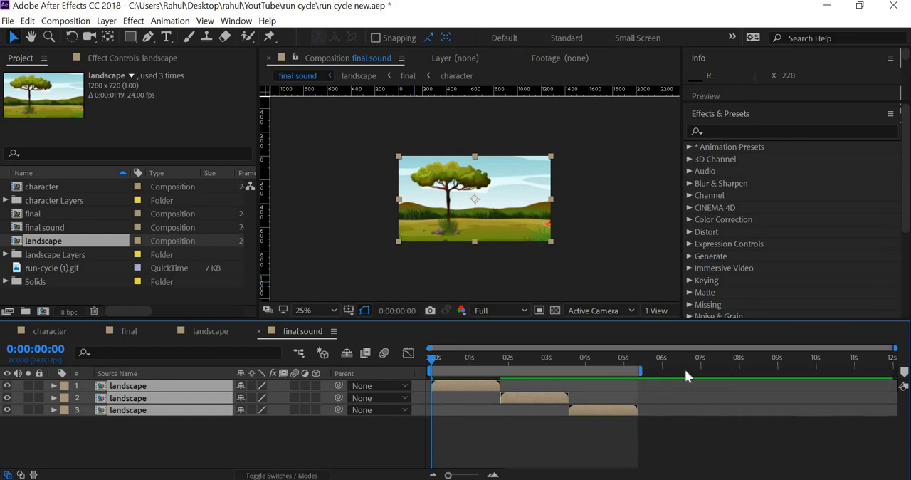
key(space)
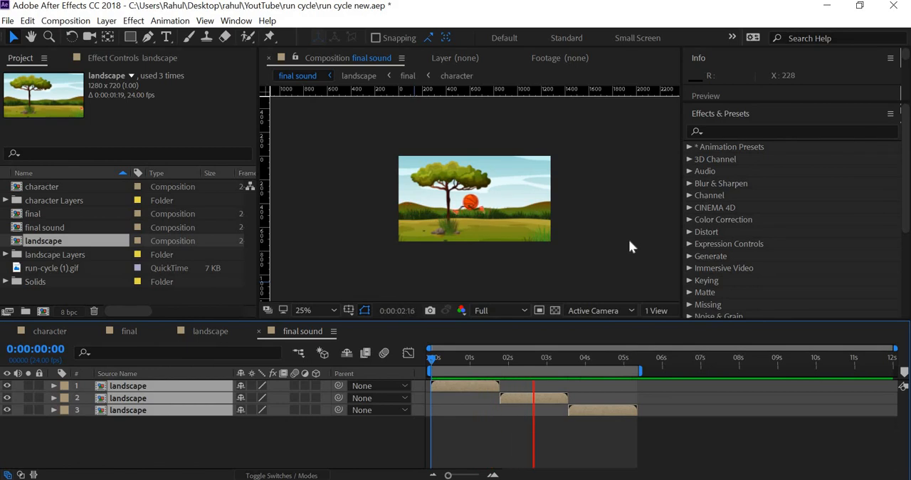
key(space)
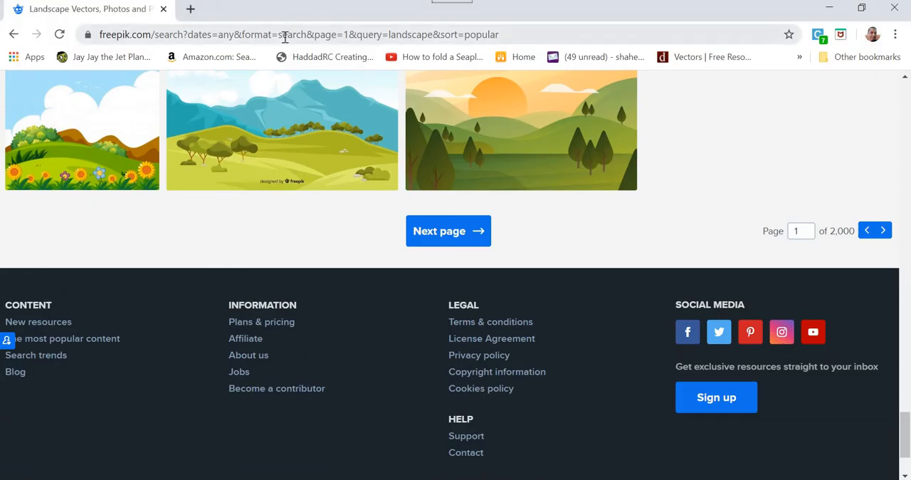
Step: Switch to the Chrome browser, open YouTube and search for "footsteps sound"
click(285, 35)
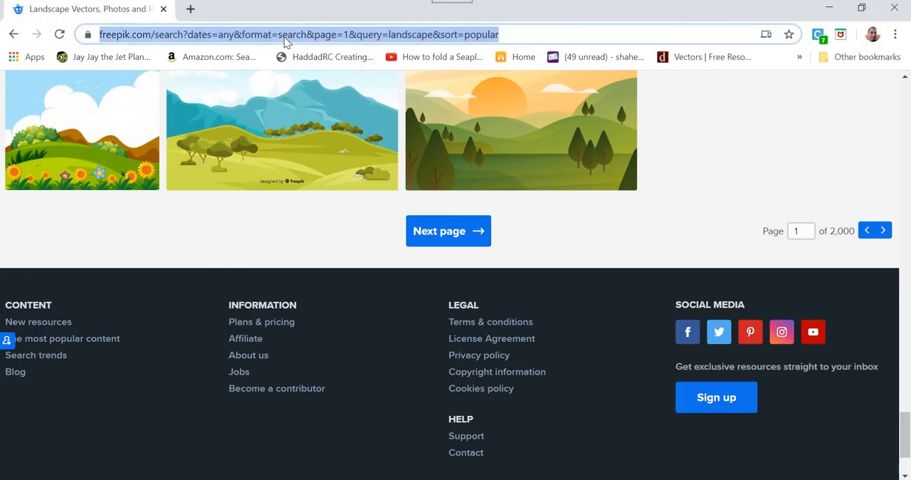
text(you)
key(Return)
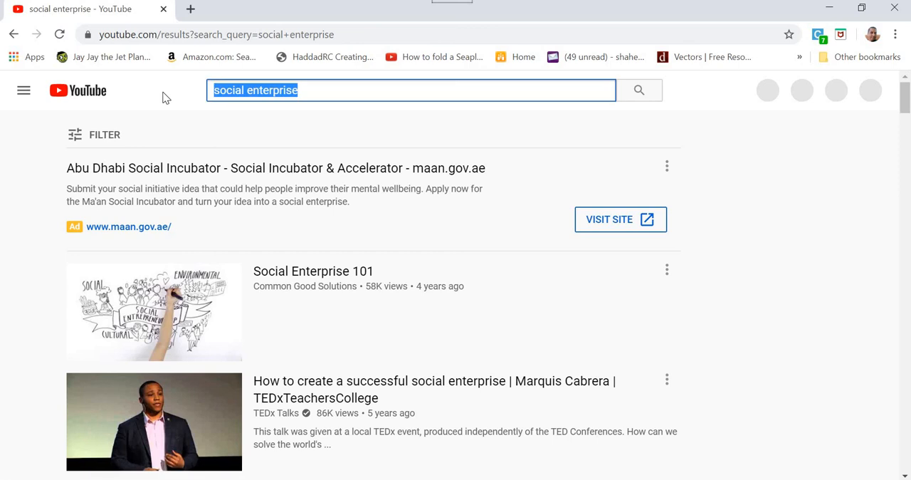
text(fo)
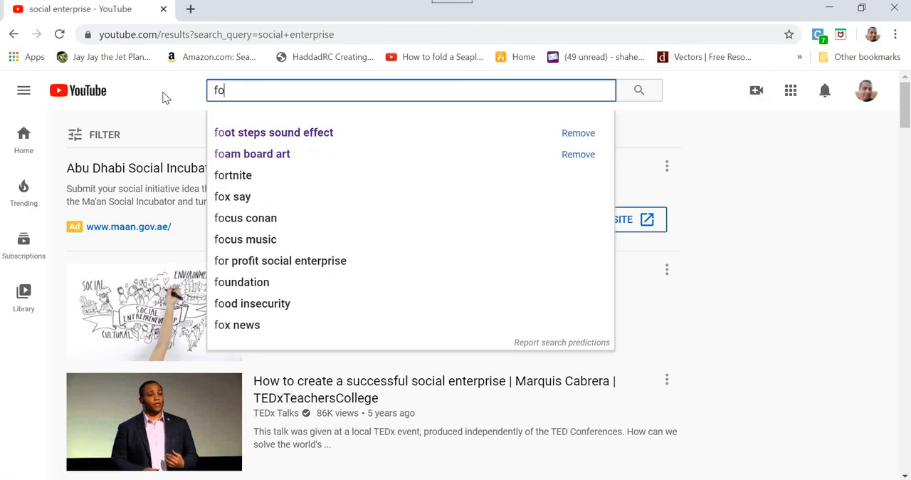
text(otsteps sound)
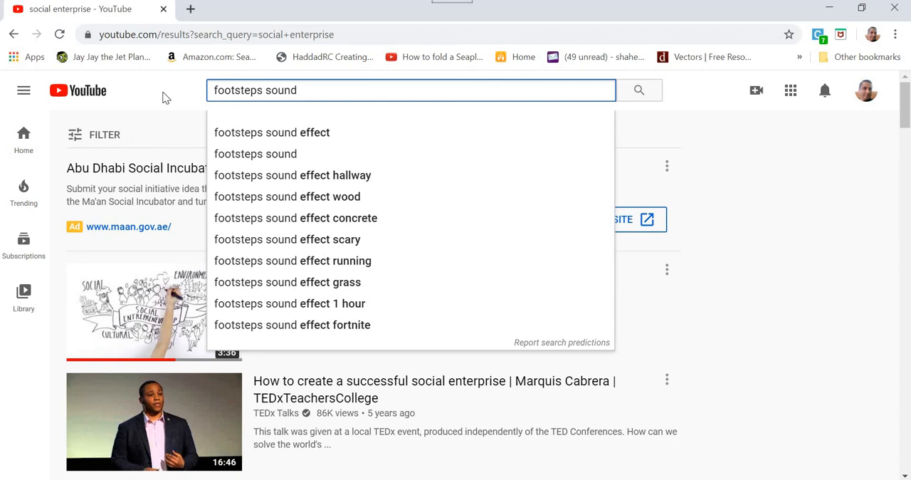
key(Return)
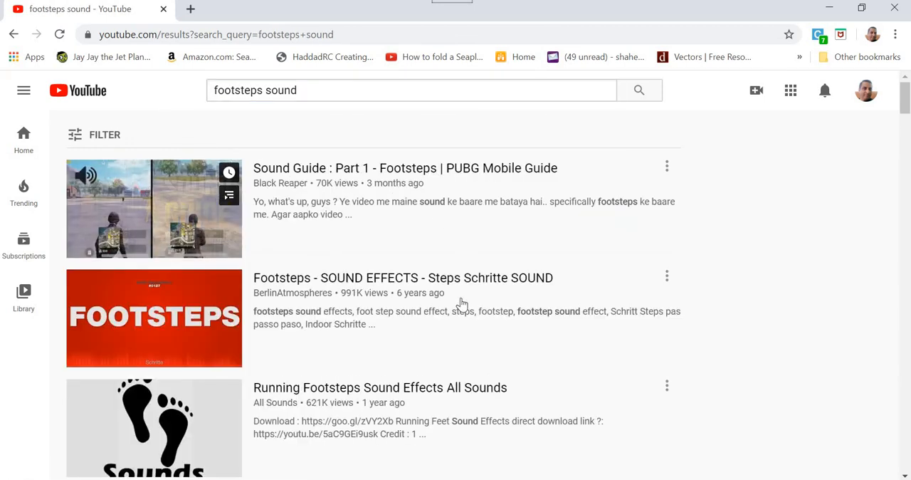
Step: Open the video "Running Footsteps Sound Effects All Sounds", sample its different running sounds and pause it
scroll(463, 304, down, 1)
scroll(461, 291, down, 2)
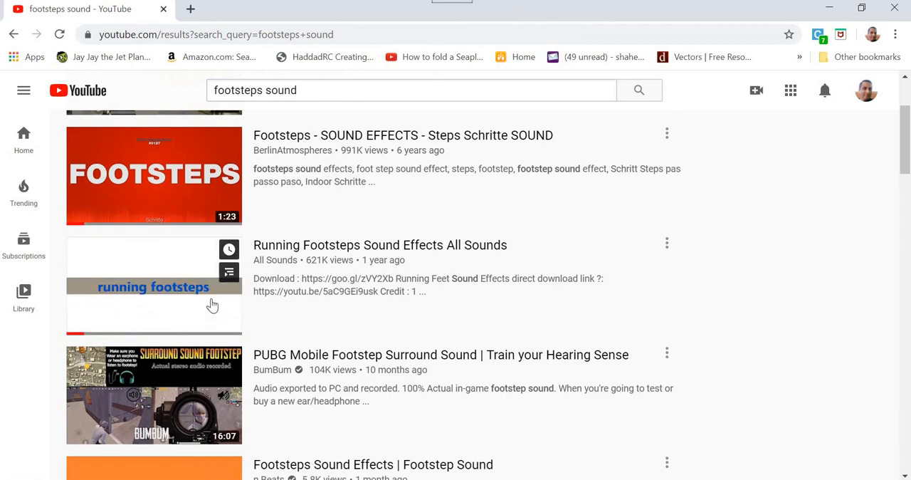
click(306, 250)
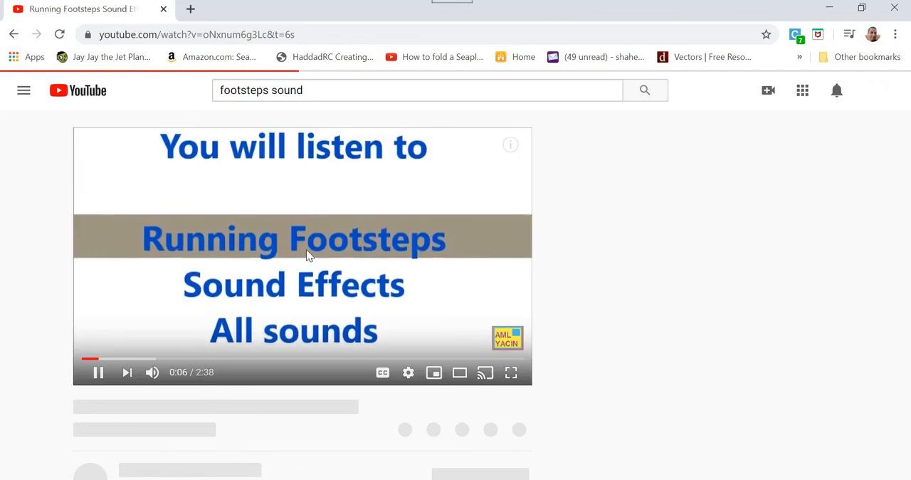
click(138, 359)
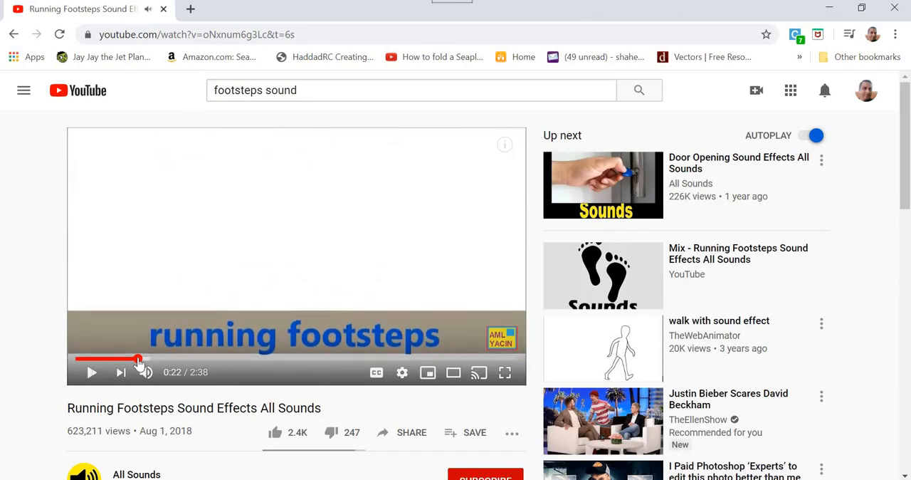
click(244, 359)
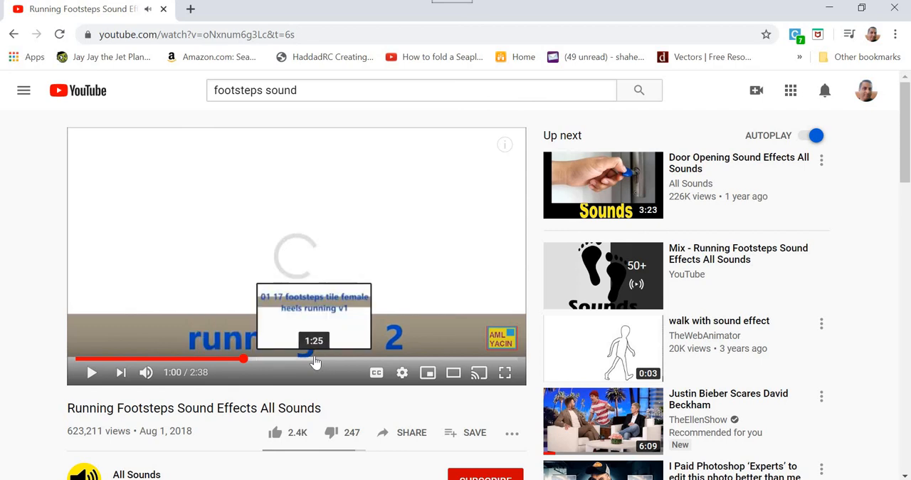
click(315, 359)
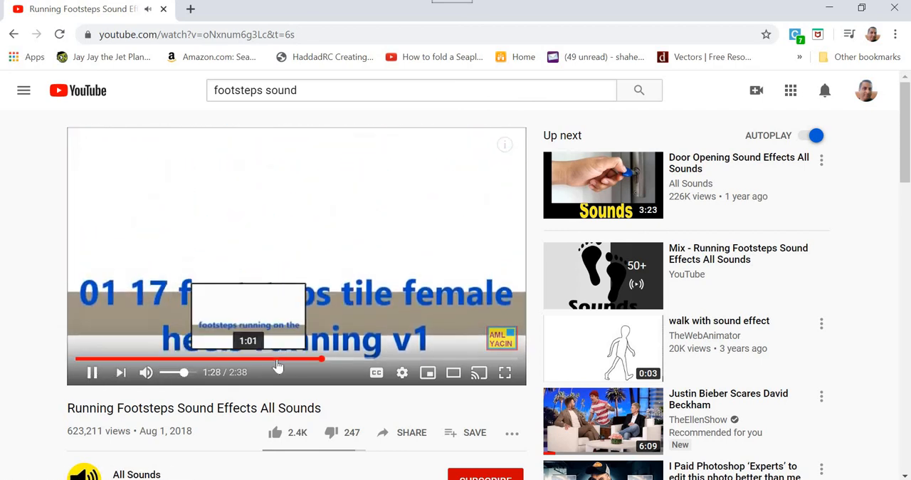
click(276, 359)
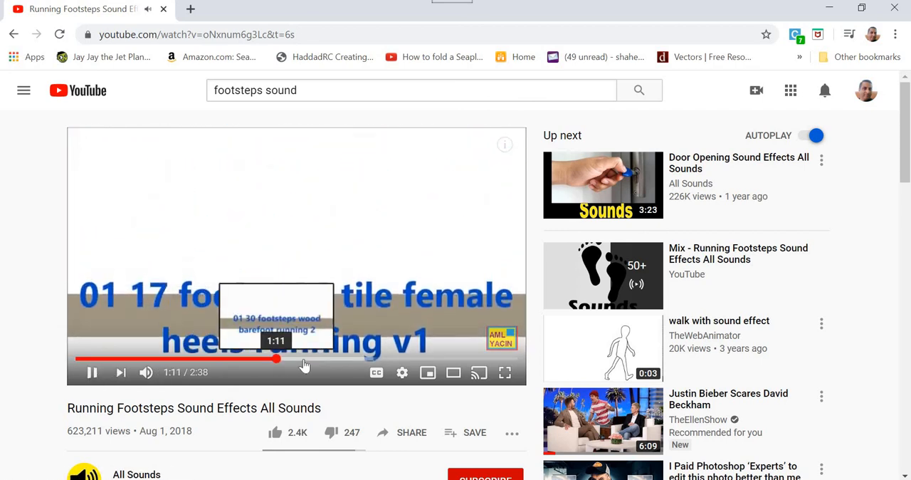
click(304, 361)
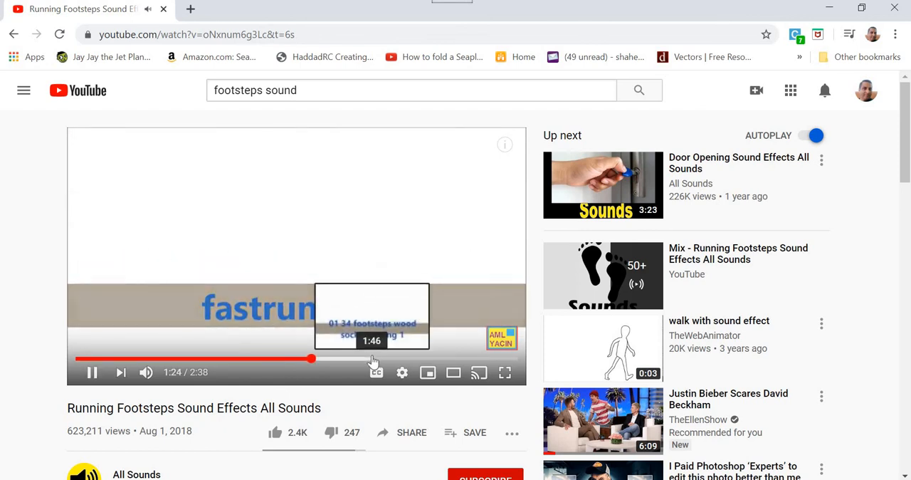
click(373, 360)
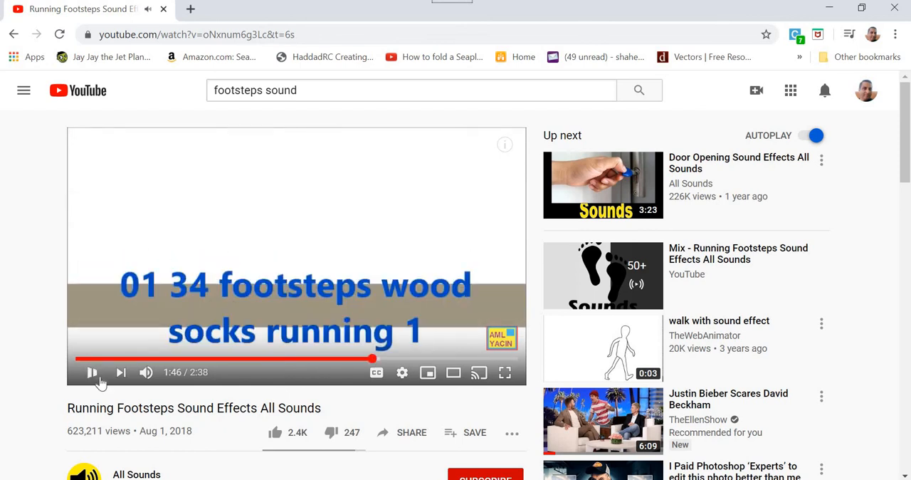
click(339, 196)
Step: Search YouTube for "nature sounds"
key(slash)
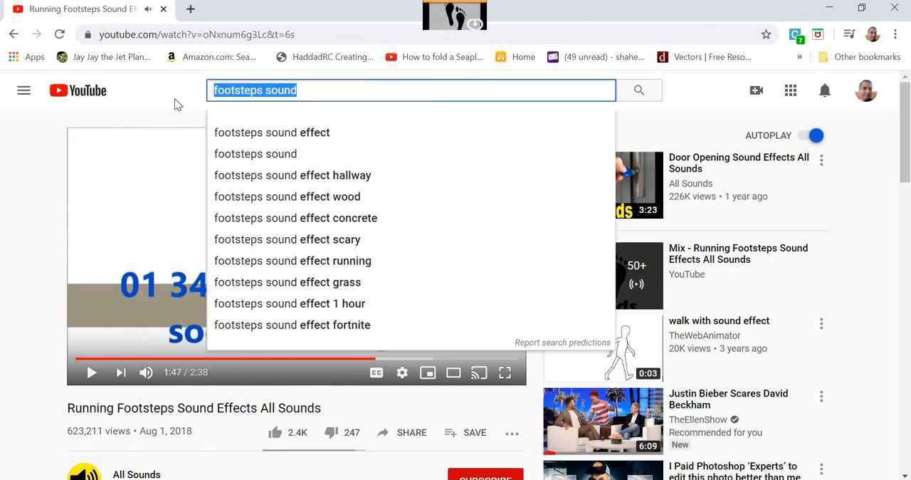
text(nature sou)
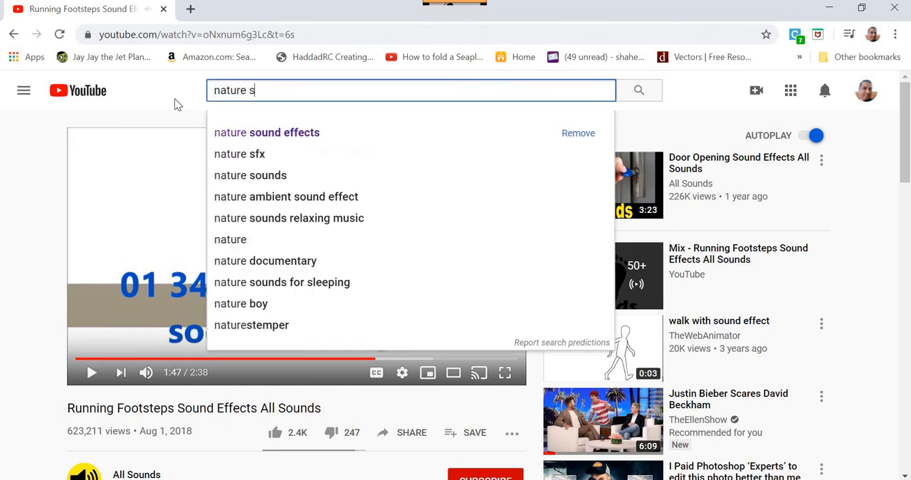
text(nds)
key(Return)
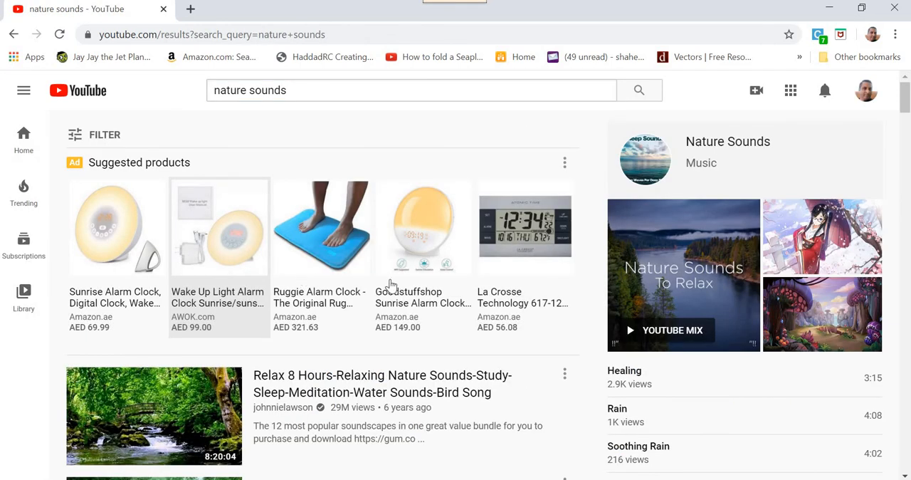
Step: Open the 4-minute "Nature sounds Meditation forest sounds of birds singing relaxation" video, listen to its opening part and pause it
scroll(326, 314, down, 5)
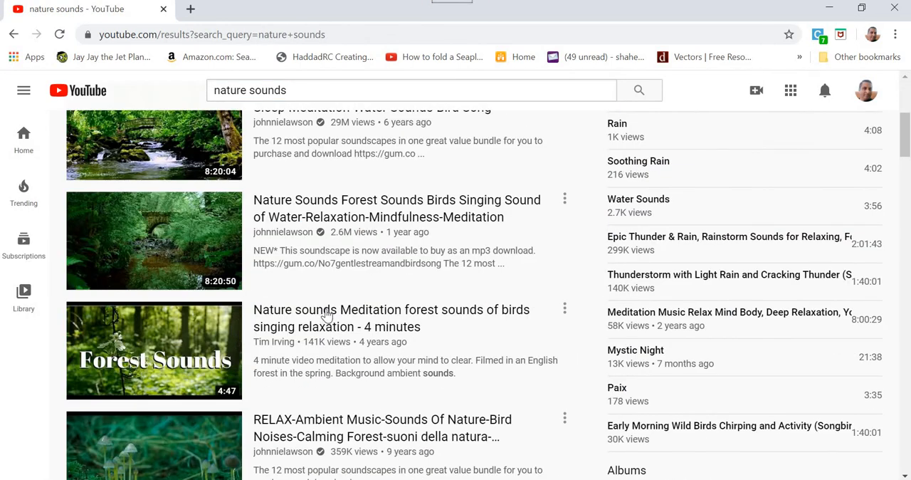
scroll(395, 347, down, 1)
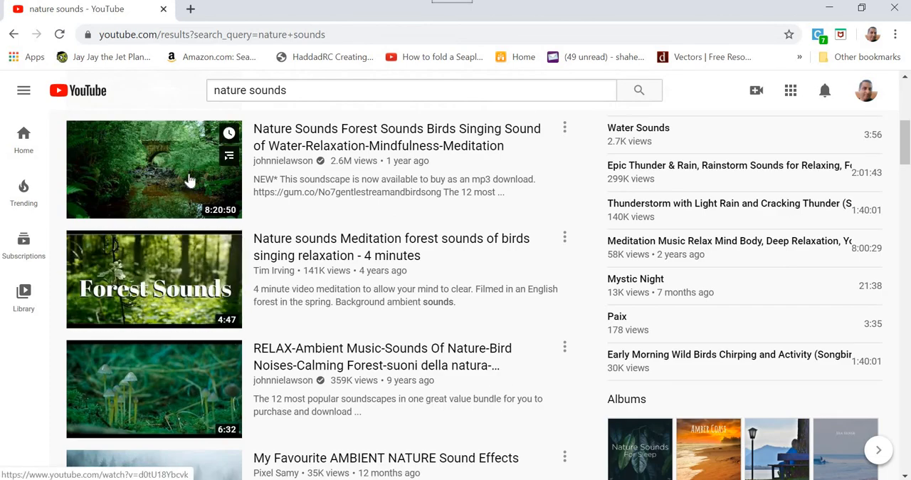
click(172, 287)
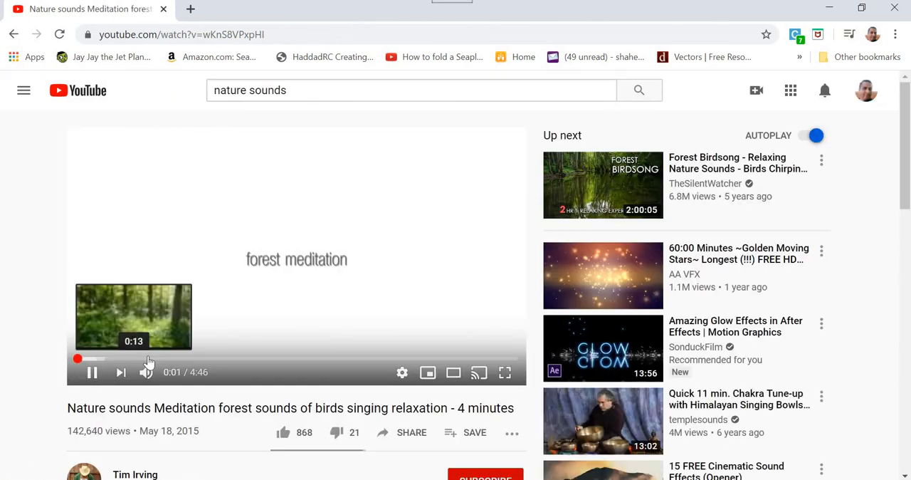
click(96, 358)
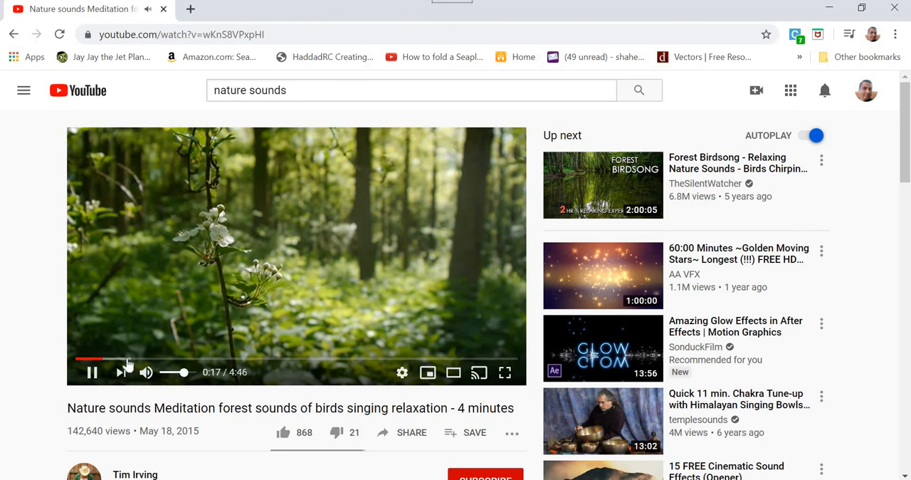
click(92, 372)
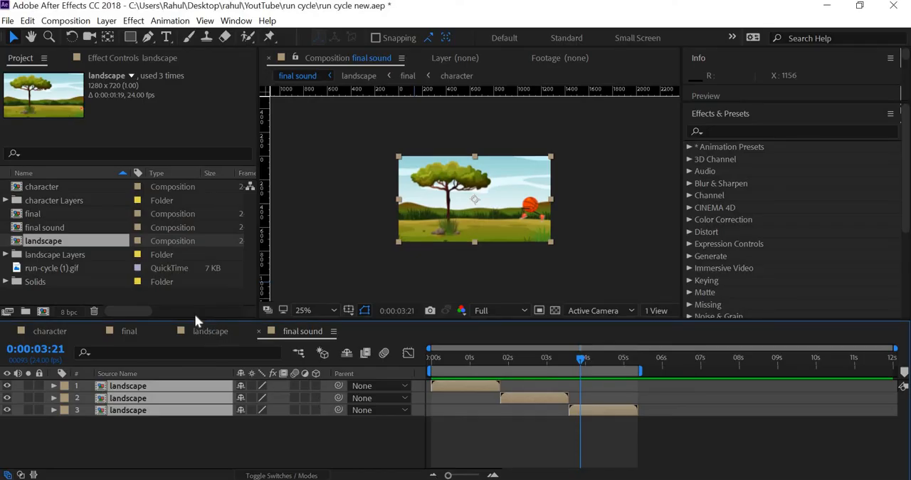
Step: Switch to After Effects, open the character composition and preview the run cycle from near its start
double_click(45, 185)
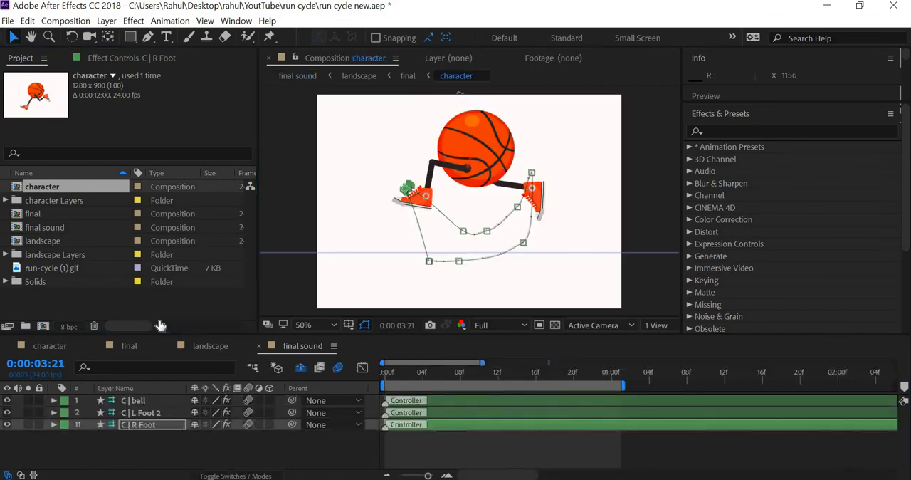
click(389, 372)
key(space)
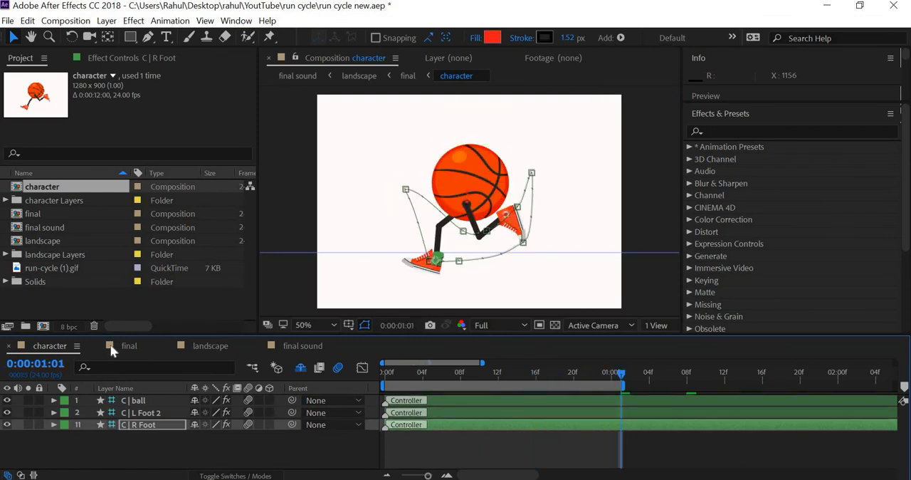
Step: Import "Running Footsteps Sound Effects All Sounds.mp4" from the run cycle folder into the project as footage
right_click(78, 300)
mouse_move(116, 368)
click(325, 308)
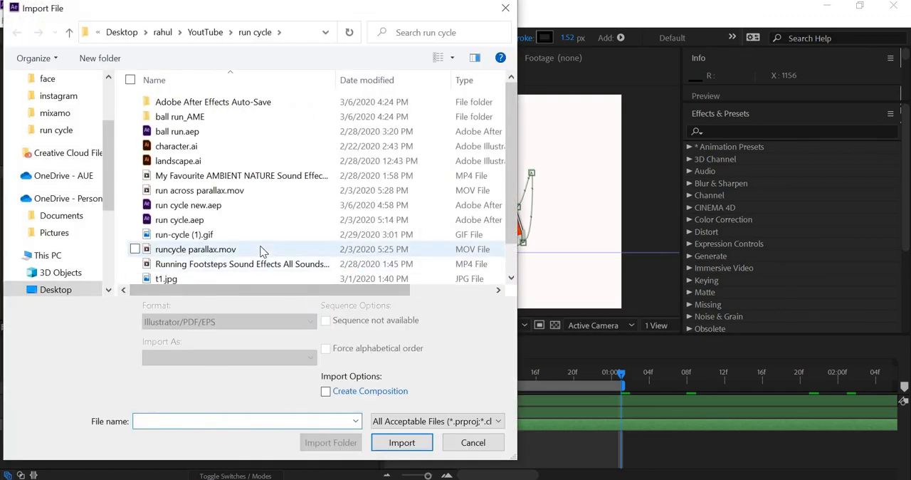
scroll(260, 250, down, 1)
click(241, 234)
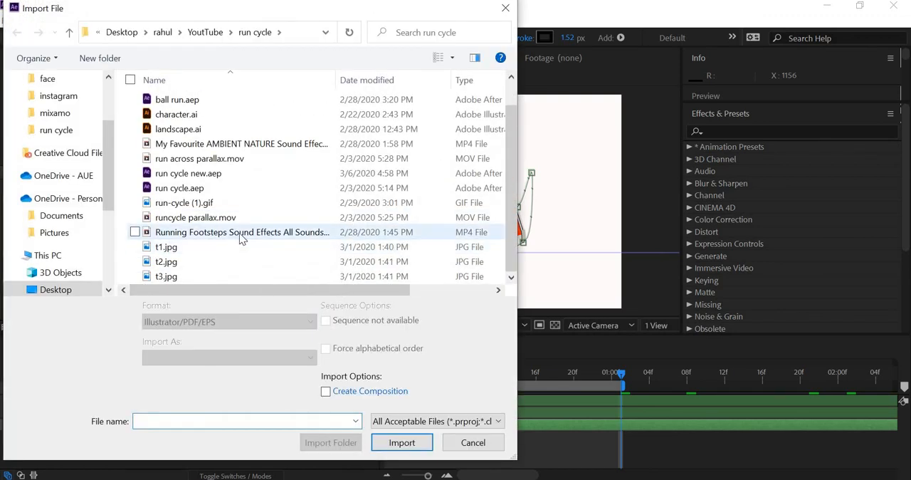
click(399, 448)
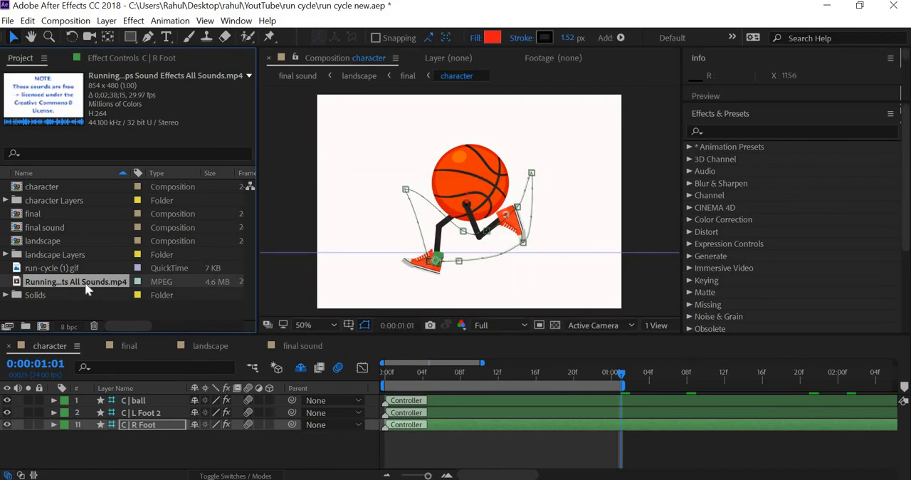
Step: Open the imported running footsteps footage in its own viewer, play it, and switch back to the YouTube page in the browser
double_click(85, 282)
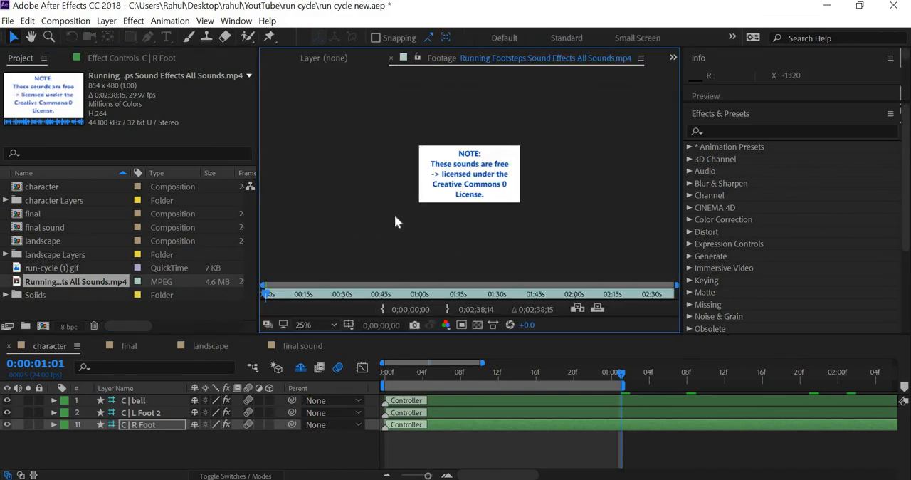
key(space)
click(826, 5)
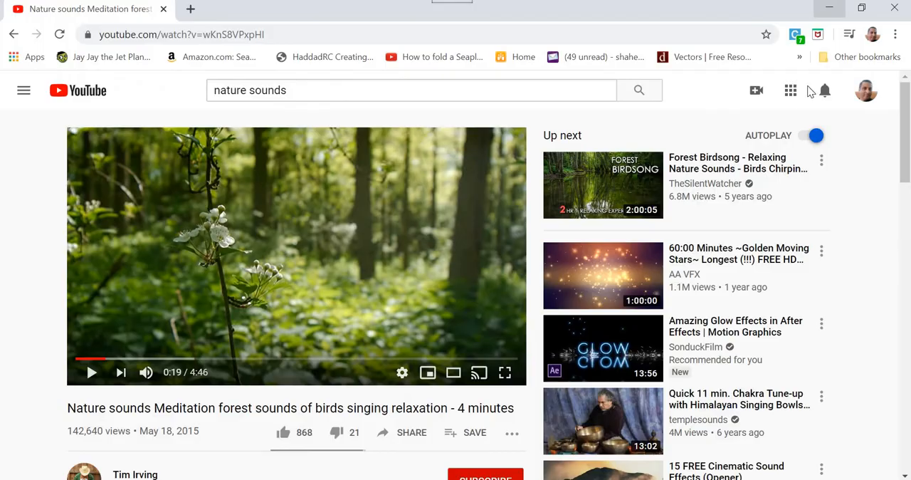
Step: Minimize the open windows to reach the desktop and open the "run cycle" folder inside the "YoutTube" folder
click(828, 7)
click(844, 7)
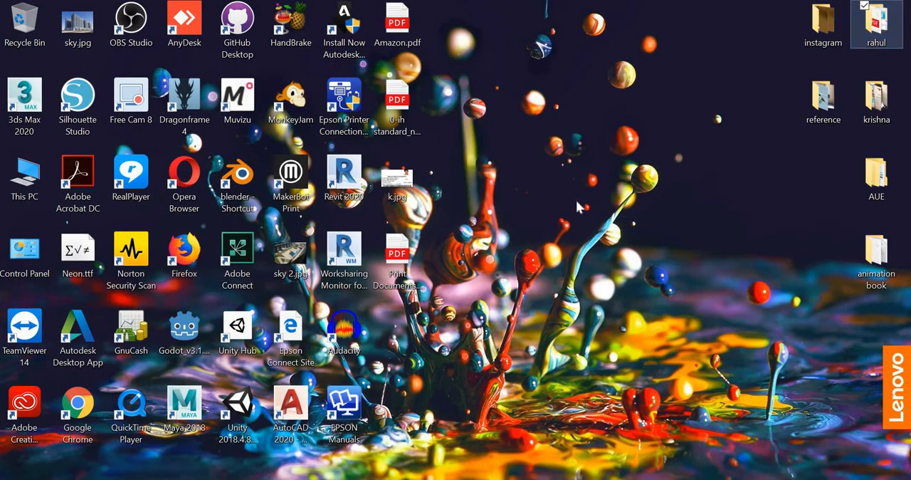
key(Return)
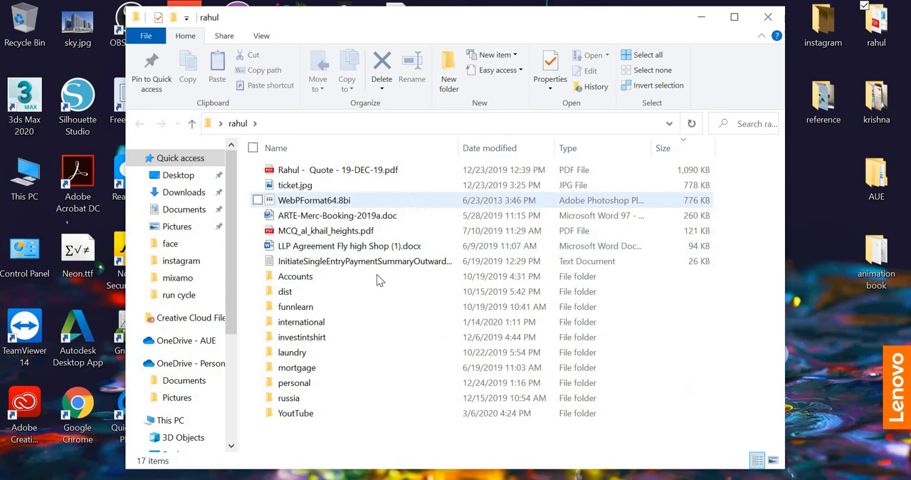
click(303, 417)
double_click(304, 419)
double_click(304, 172)
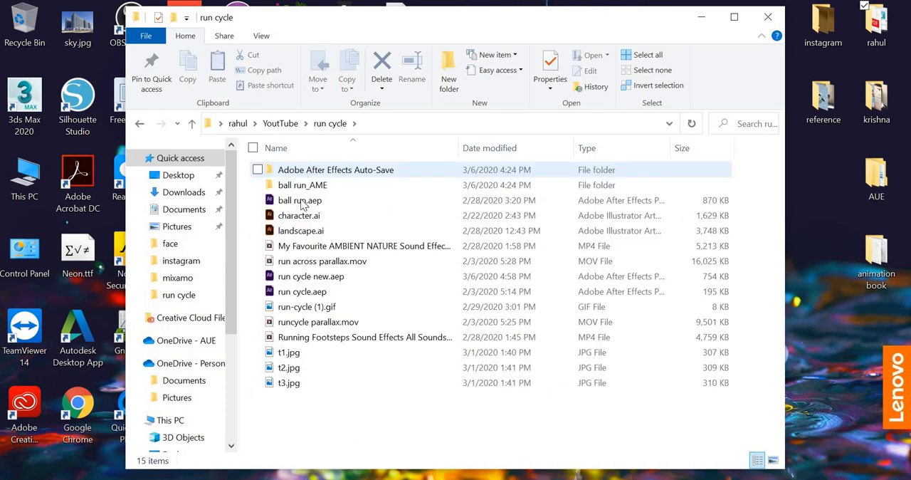
Step: Play the Running Footsteps Sound Effects video and skip ahead to about 0:29 and 0:43 to listen to different footstep sounds
double_click(301, 338)
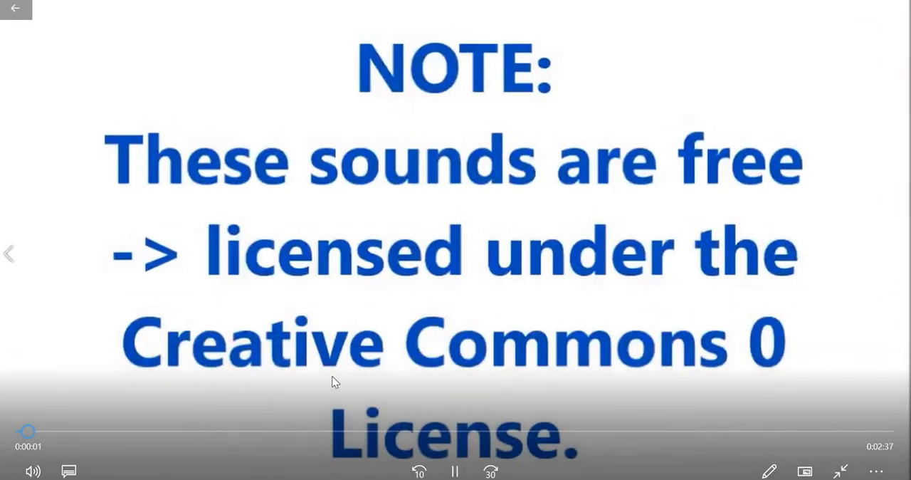
click(174, 430)
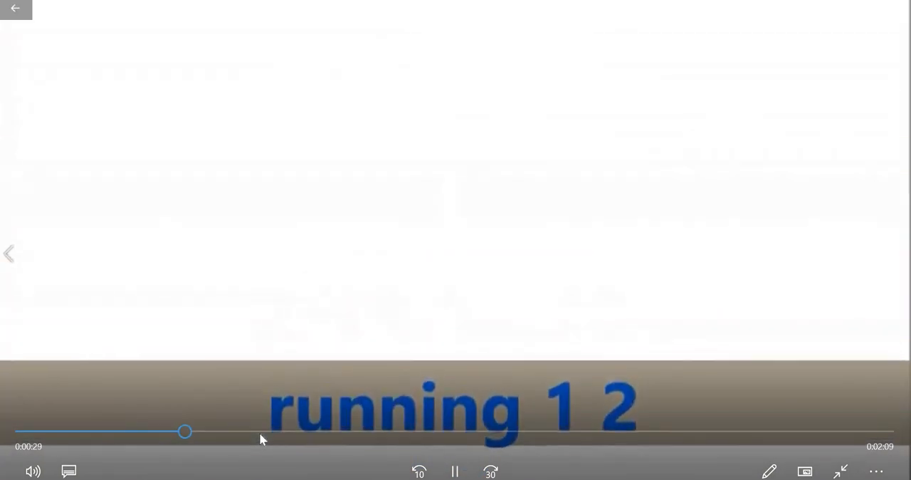
click(260, 432)
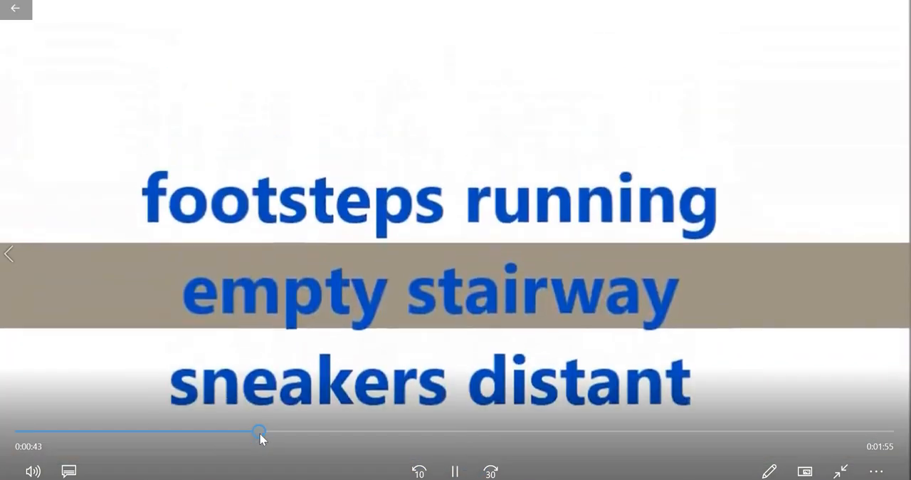